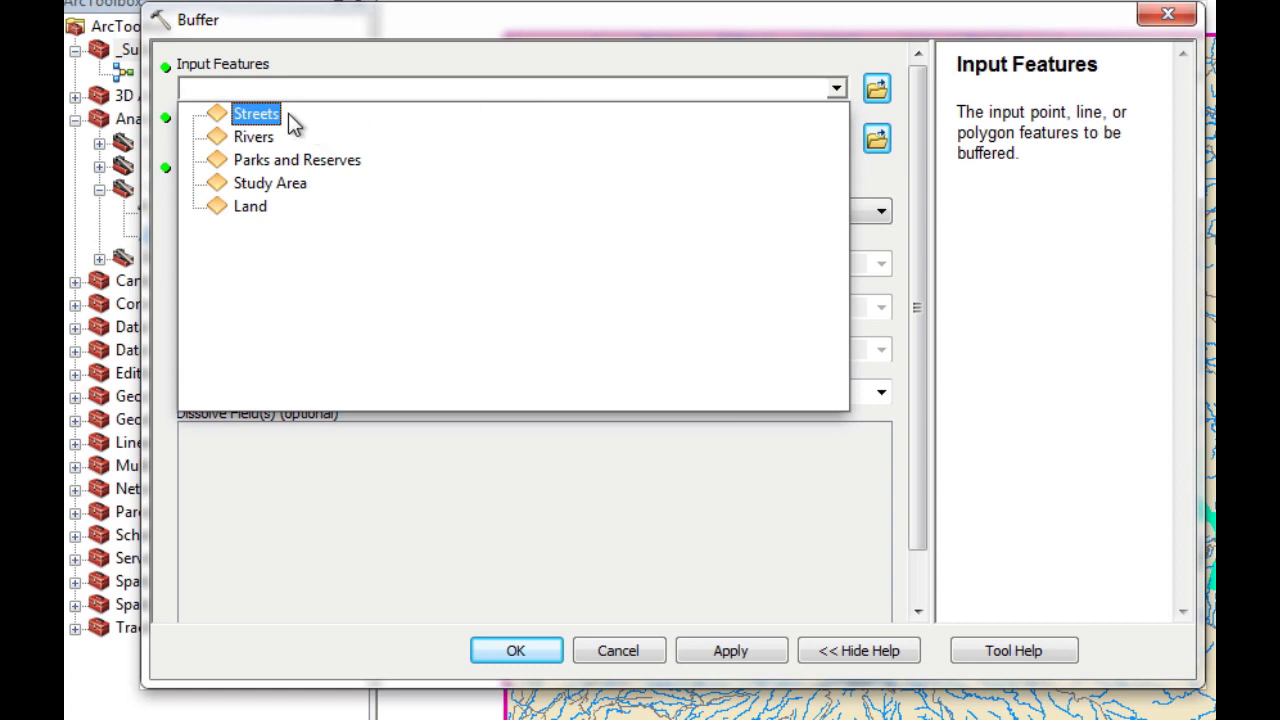
Configure the Buffer tool with Streets as input features, a 300-meter linear distance and dissolve type ALL
click(284, 116)
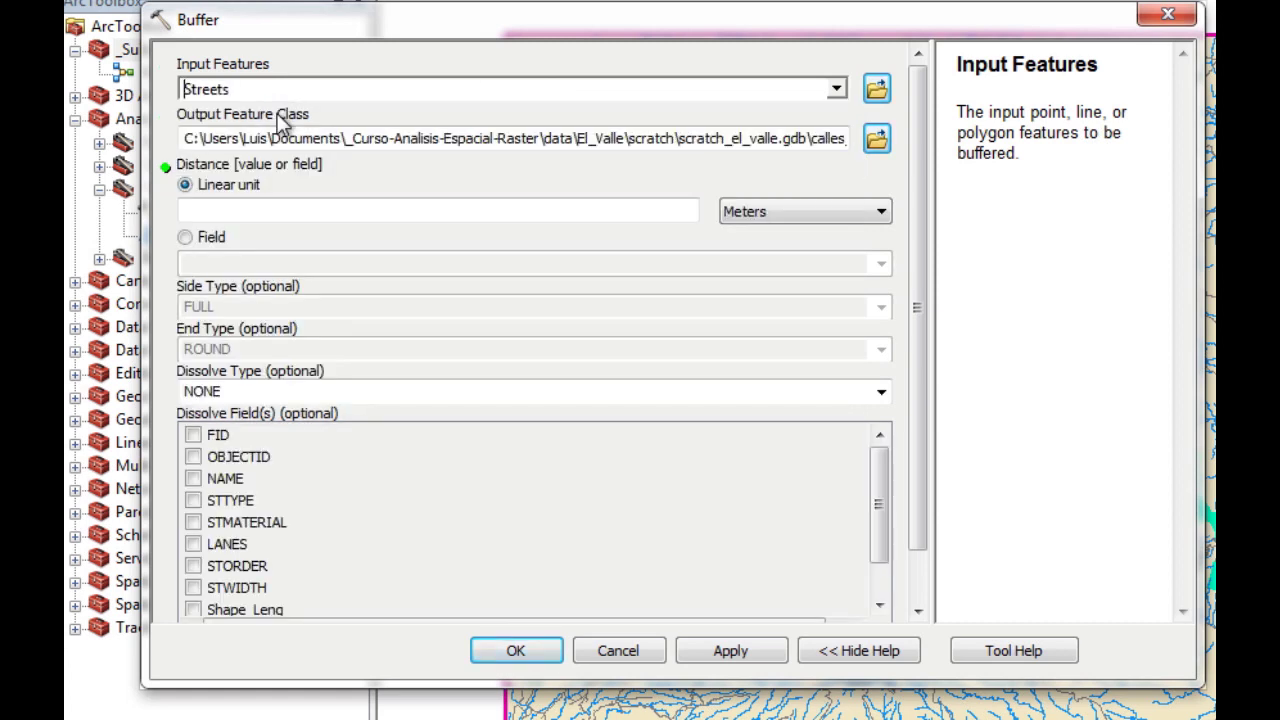
click(604, 208)
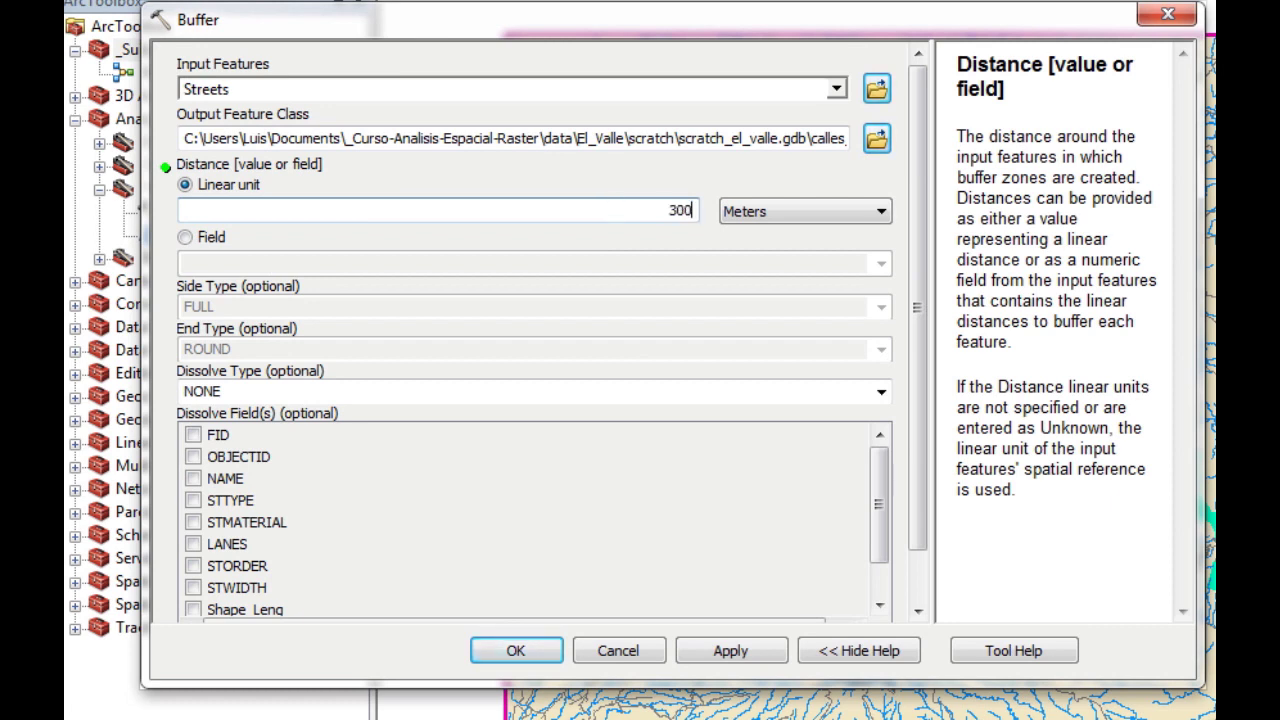
click(881, 392)
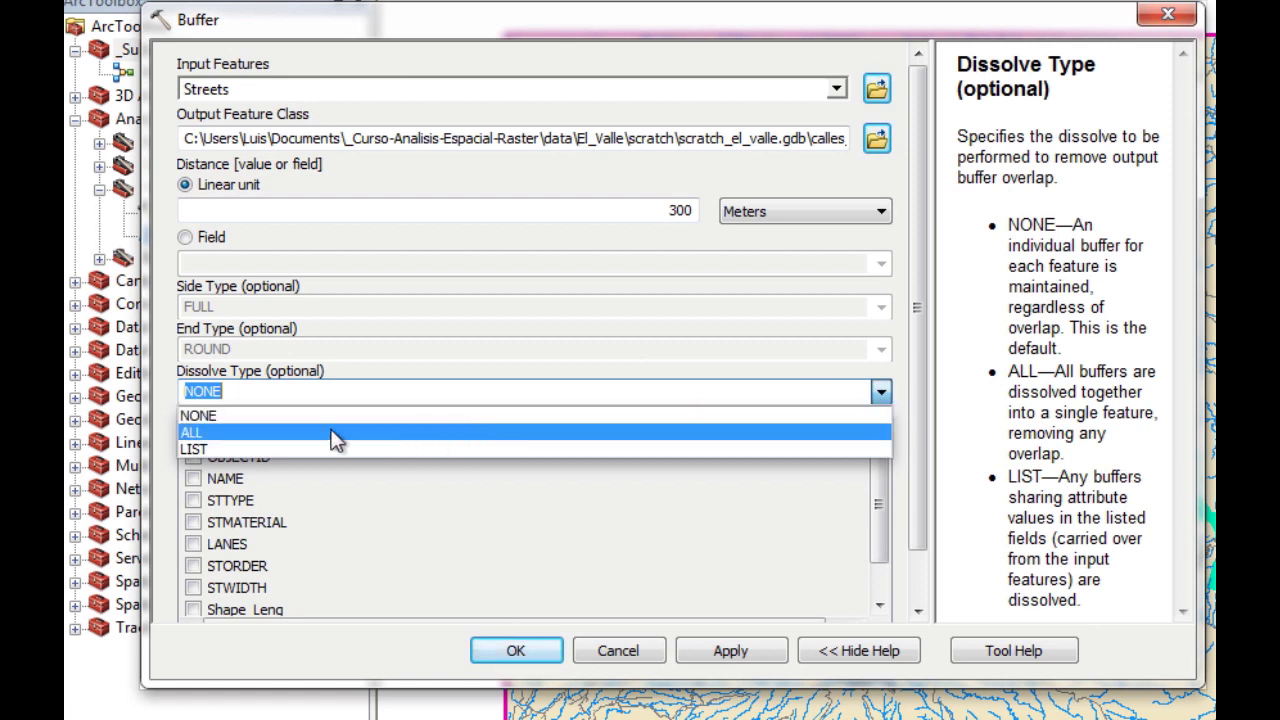
click(336, 436)
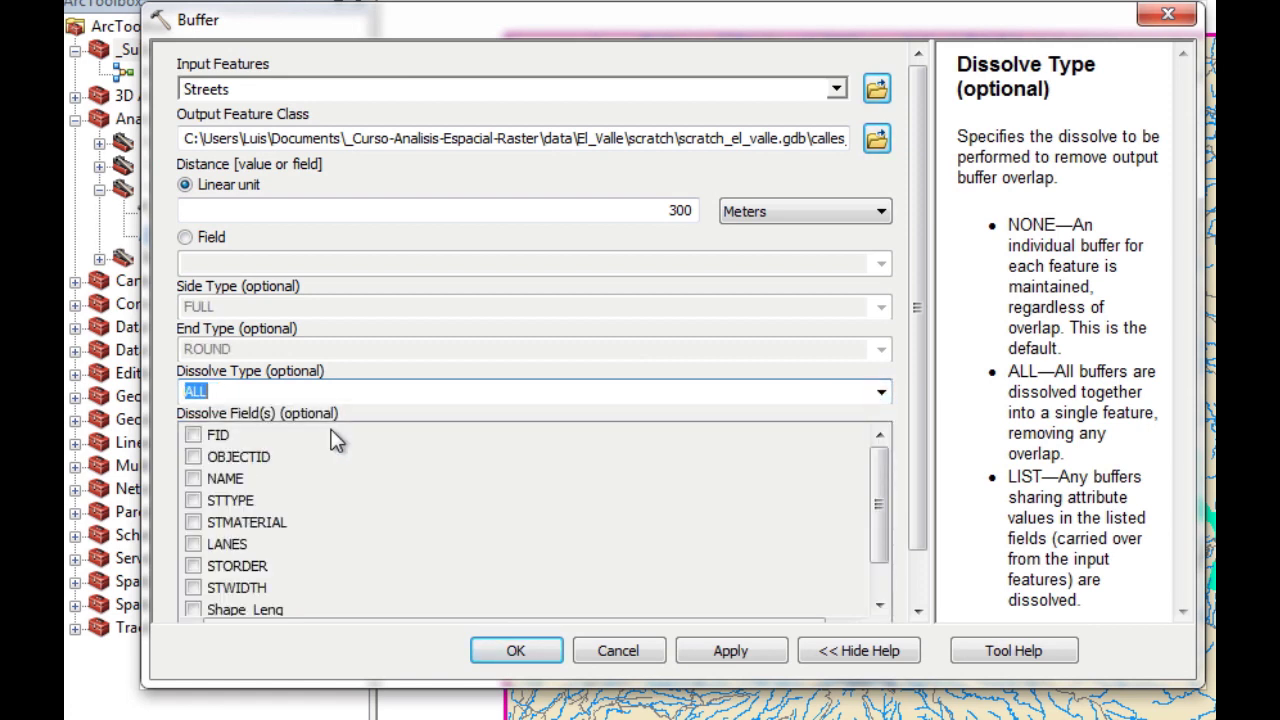
click(730, 651)
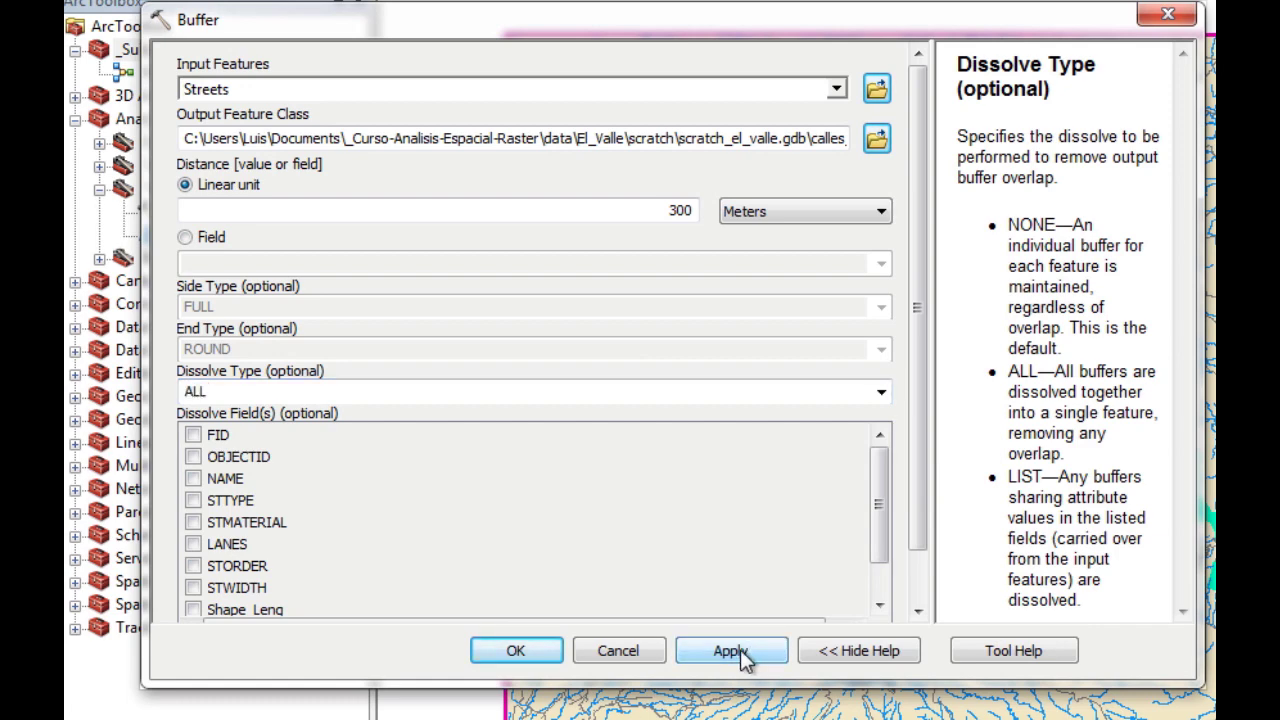
click(545, 651)
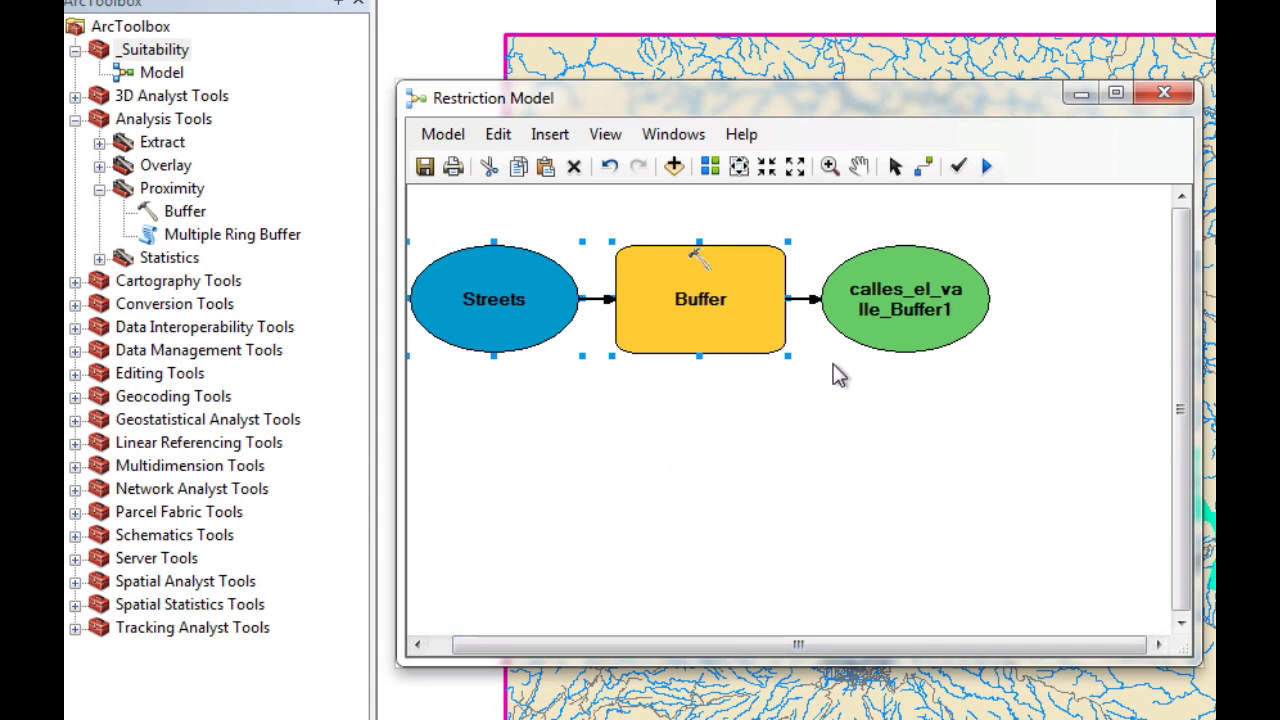
Rename the output element of the Streets buffer as Street Buffer
click(895, 313)
right_click(895, 313)
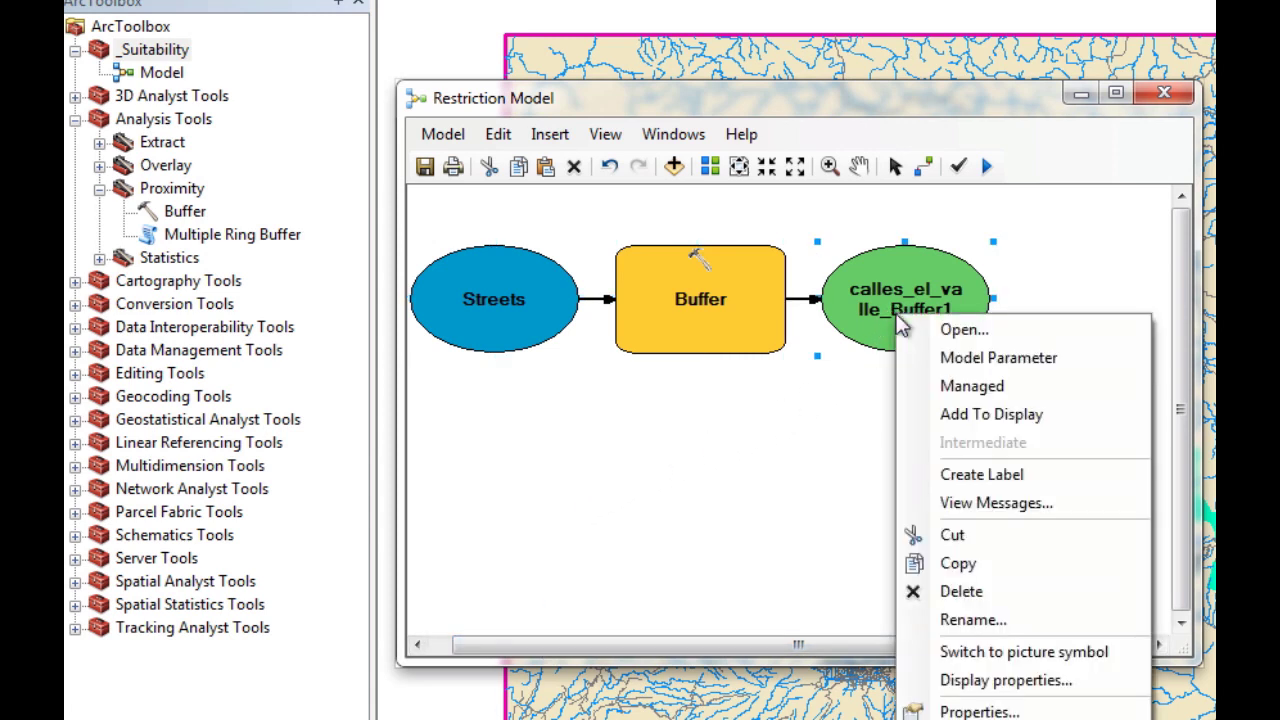
click(964, 621)
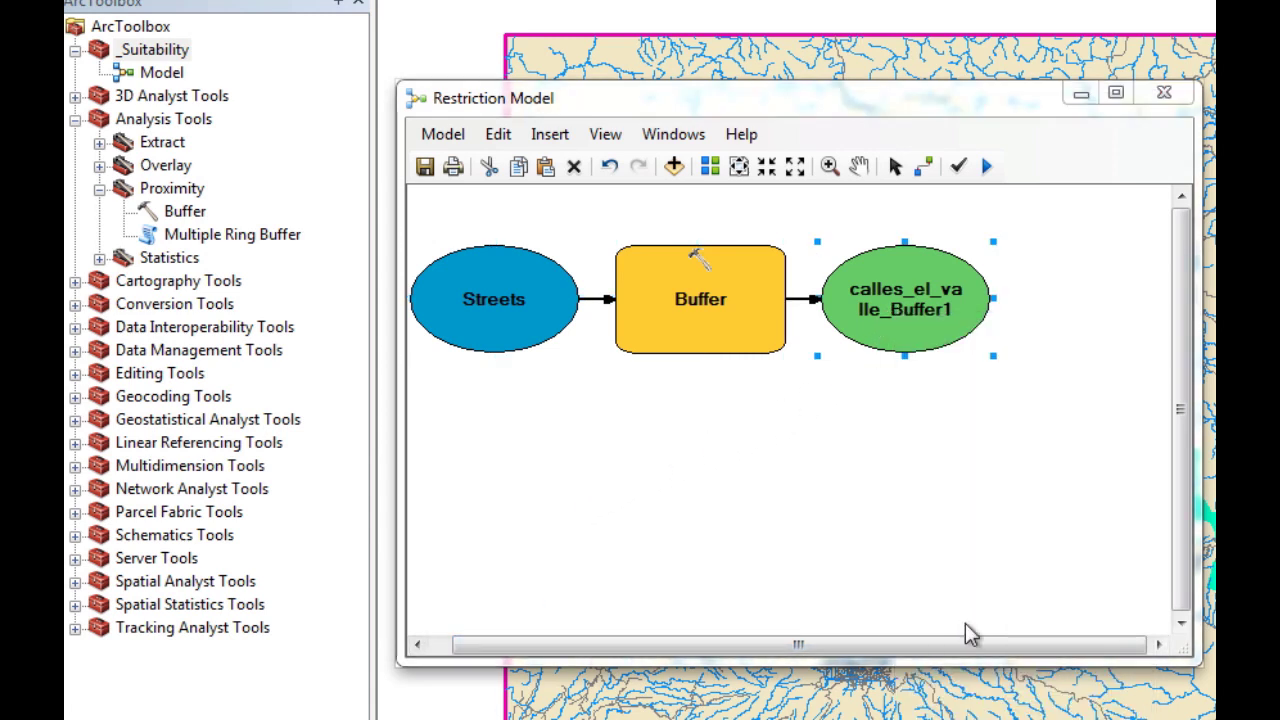
text(Street Buffer)
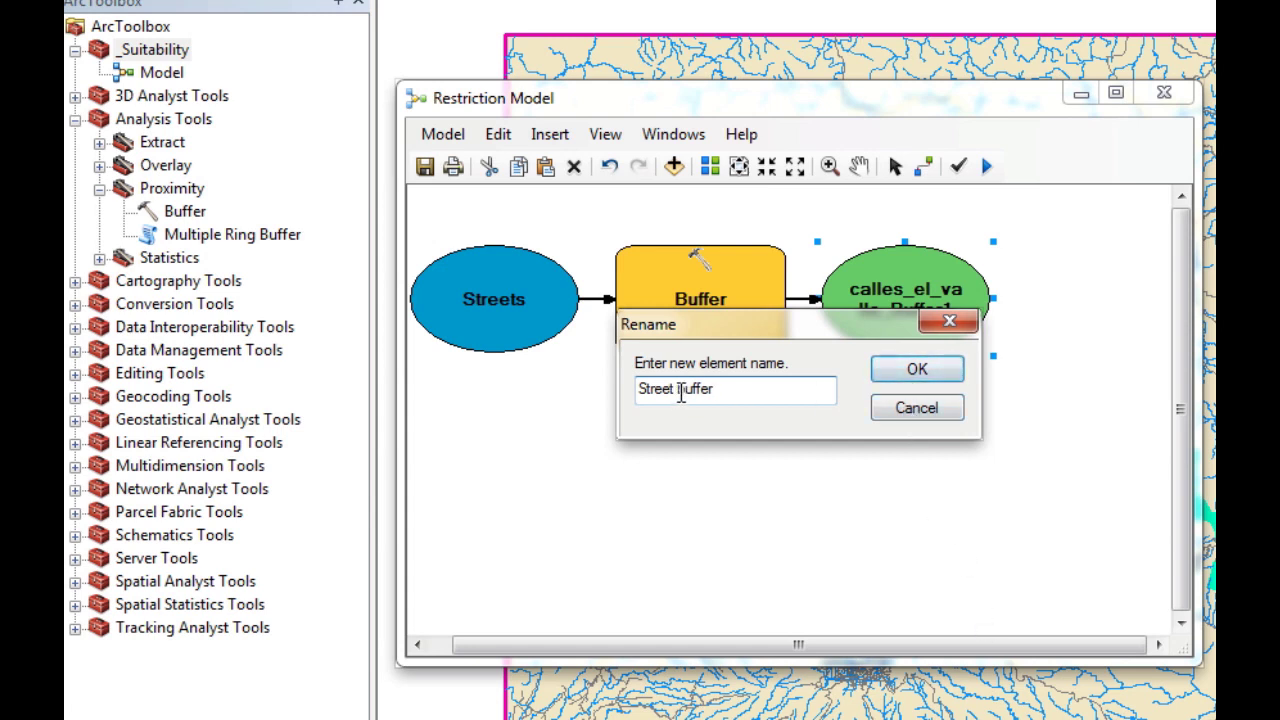
drag(679, 391, 687, 393)
text(B)
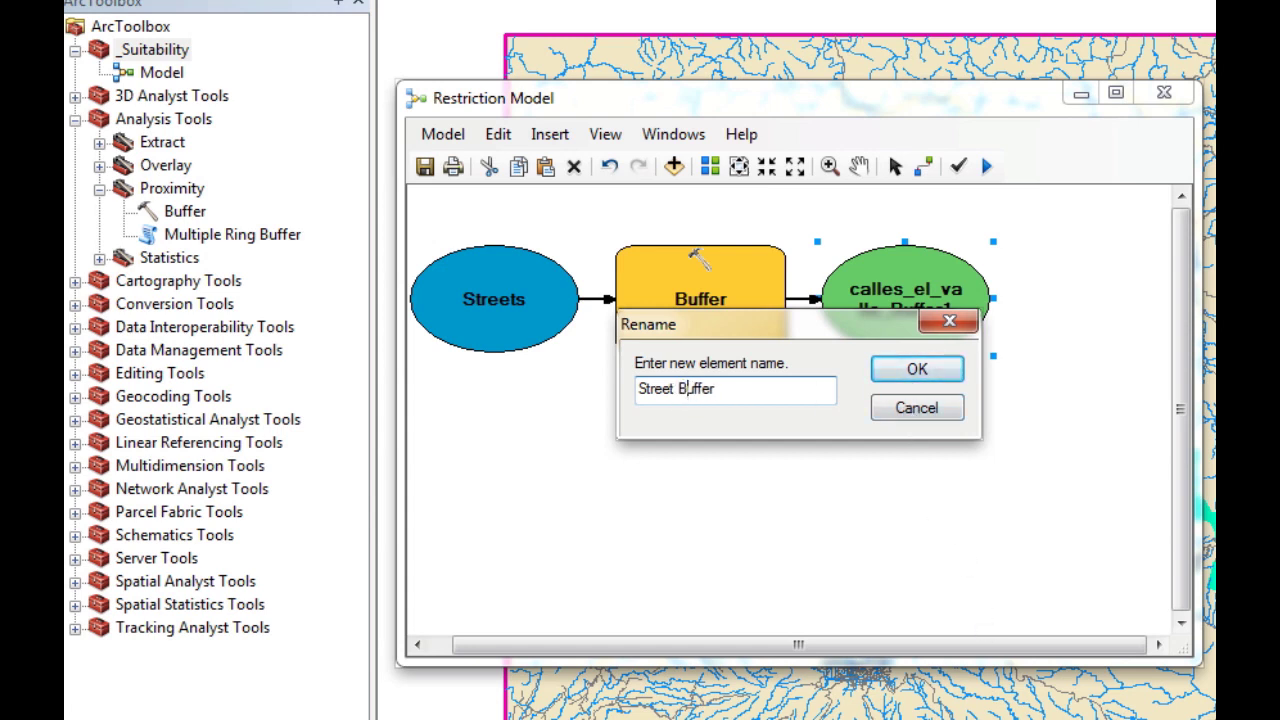
click(914, 370)
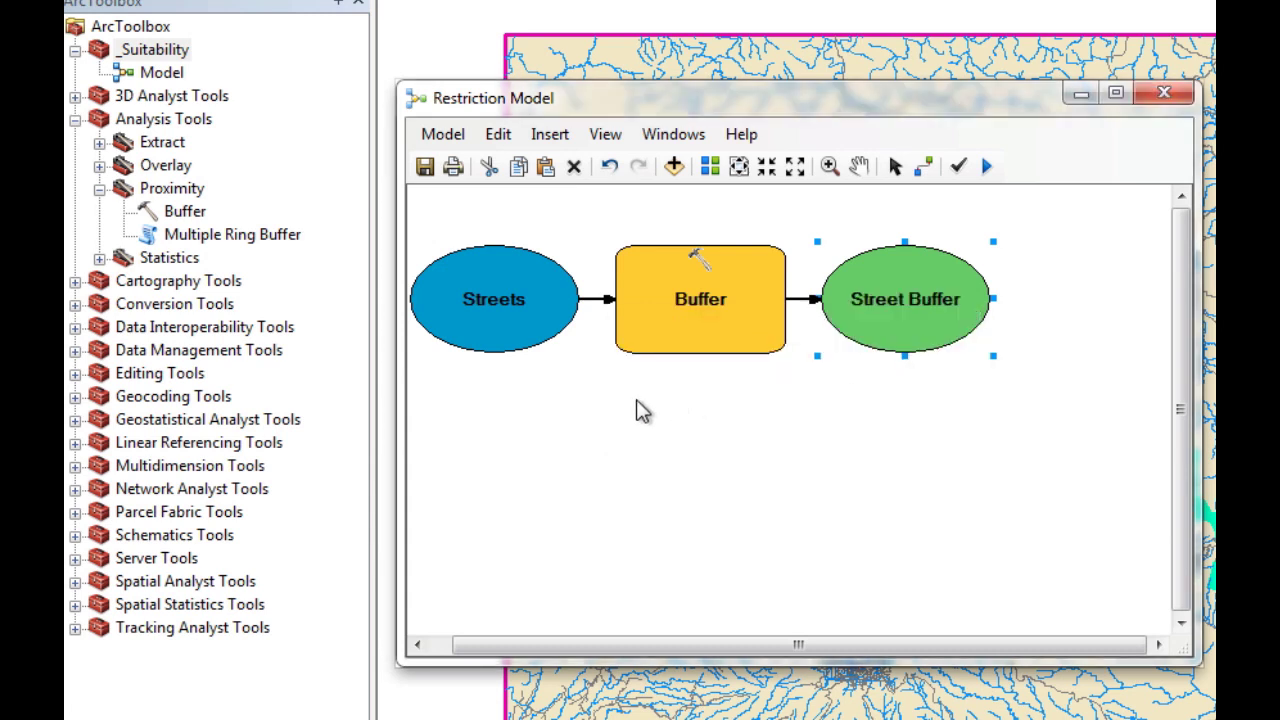
Add a second Buffer tool below the first, using Rivers as input, a 200-meter distance and dissolve type ALL
drag(177, 214, 716, 468)
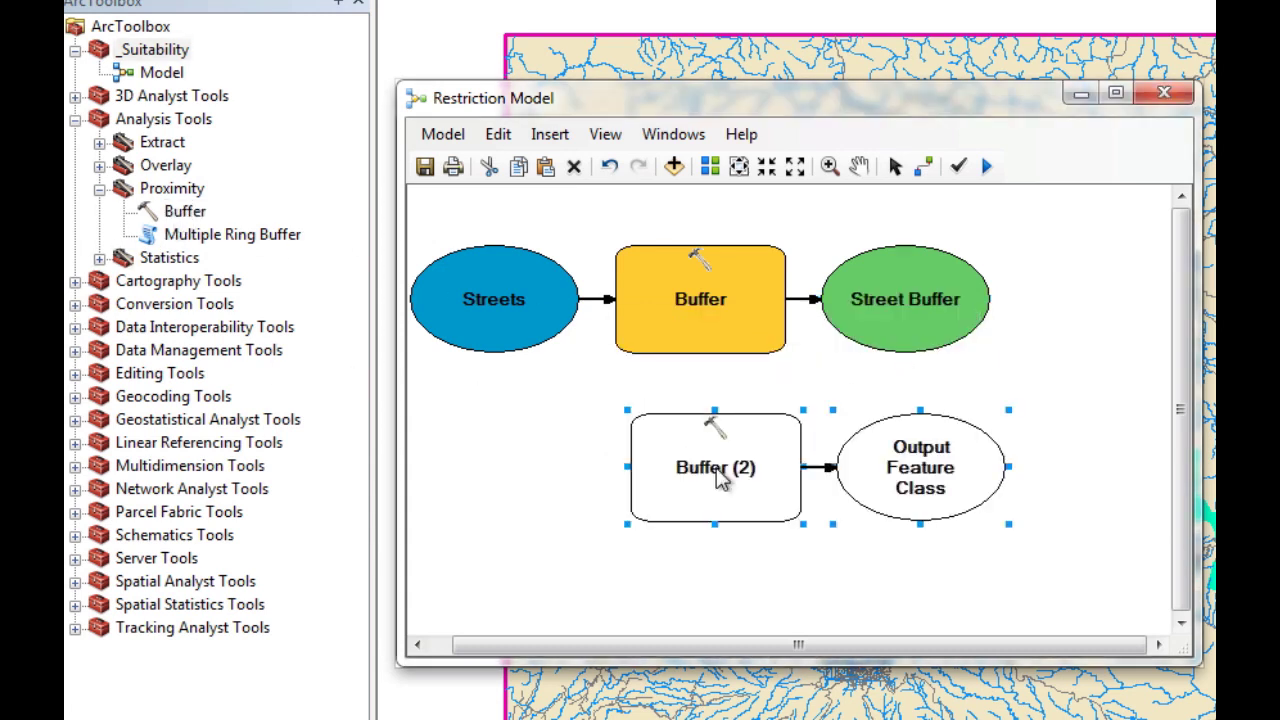
double_click(716, 472)
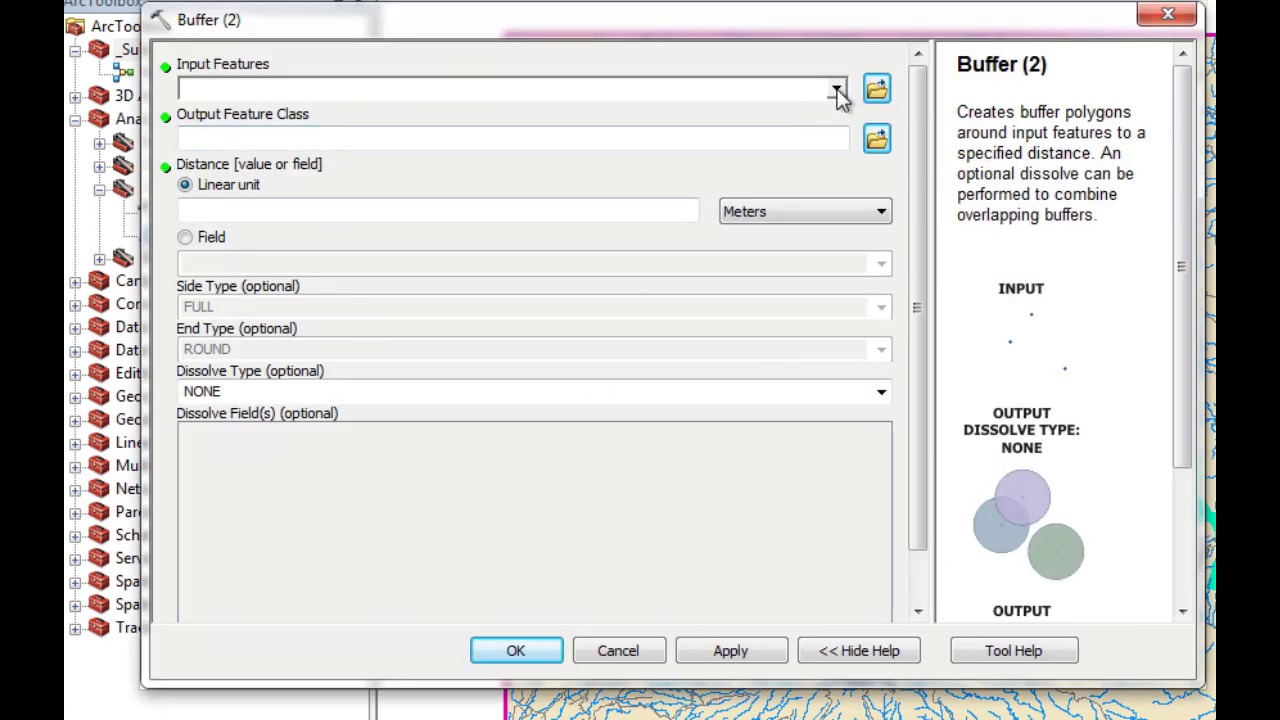
click(838, 90)
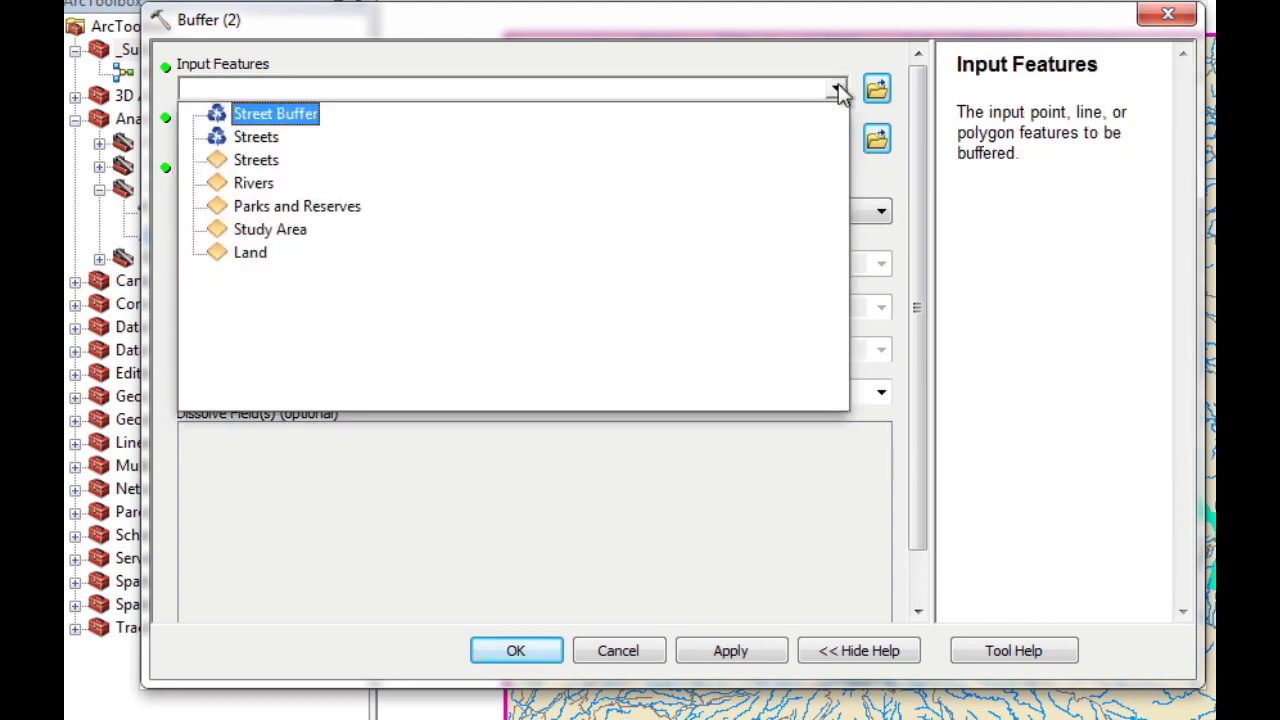
click(272, 184)
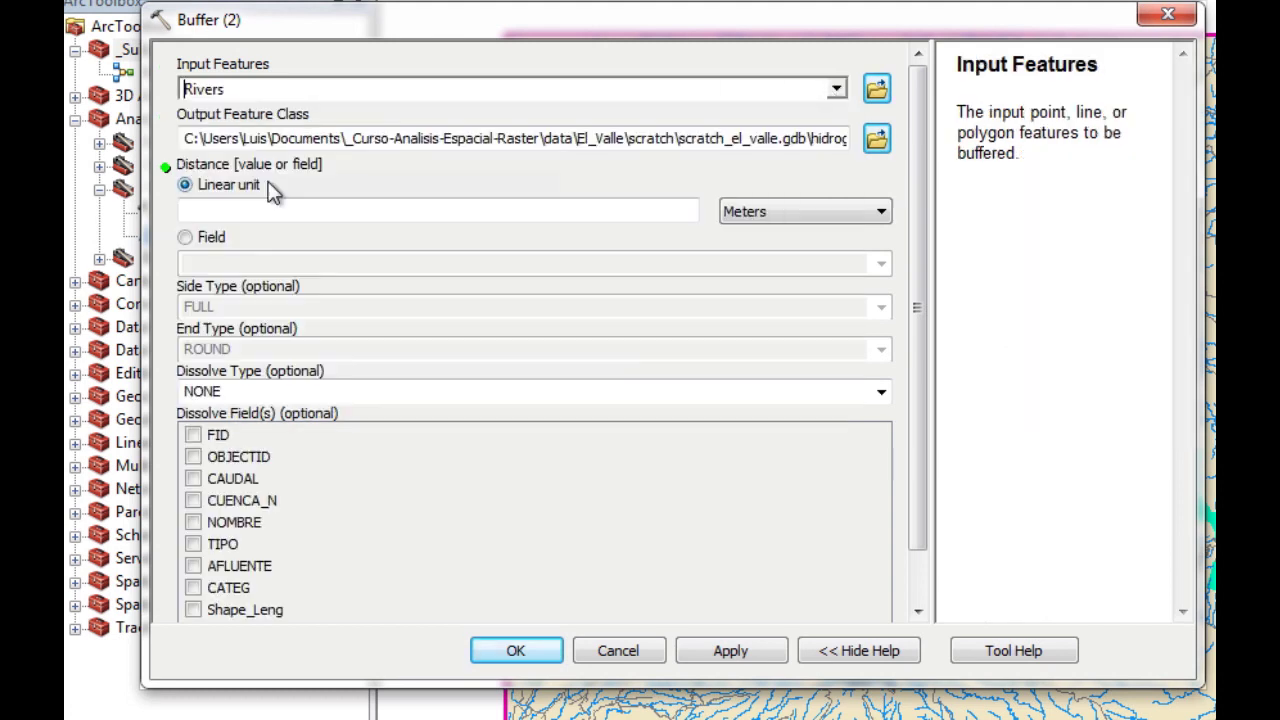
click(619, 218)
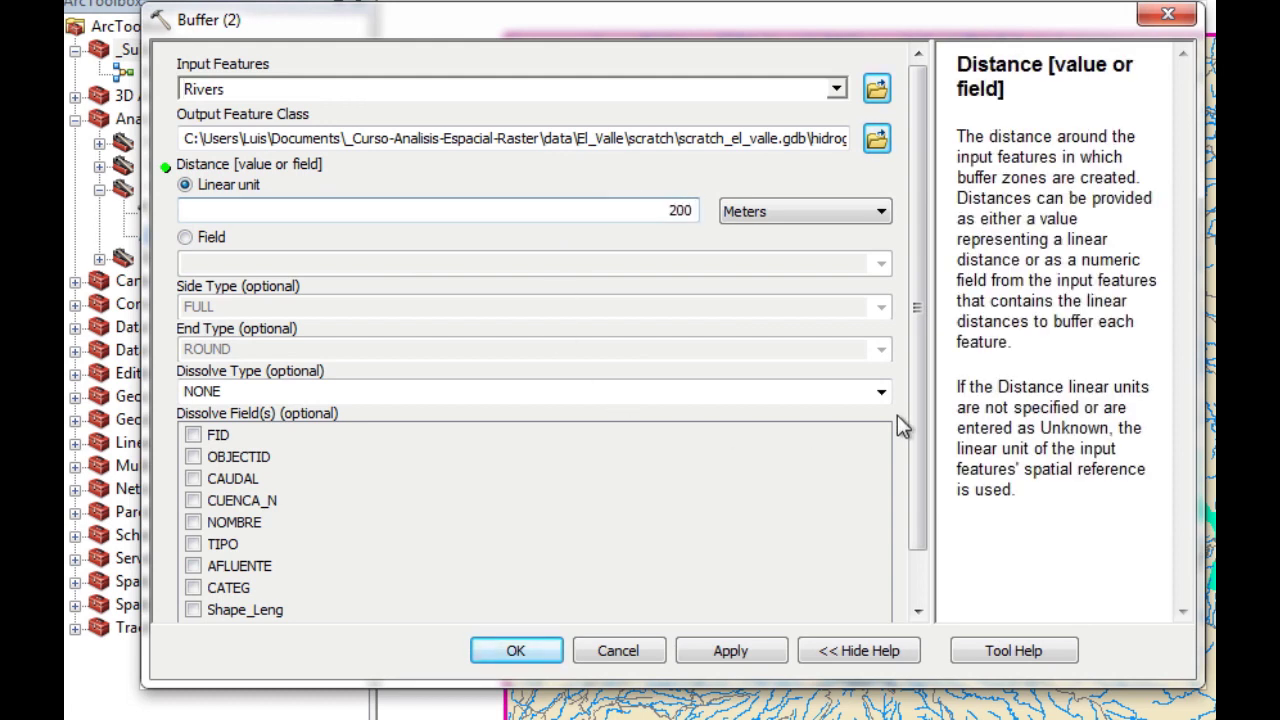
click(882, 392)
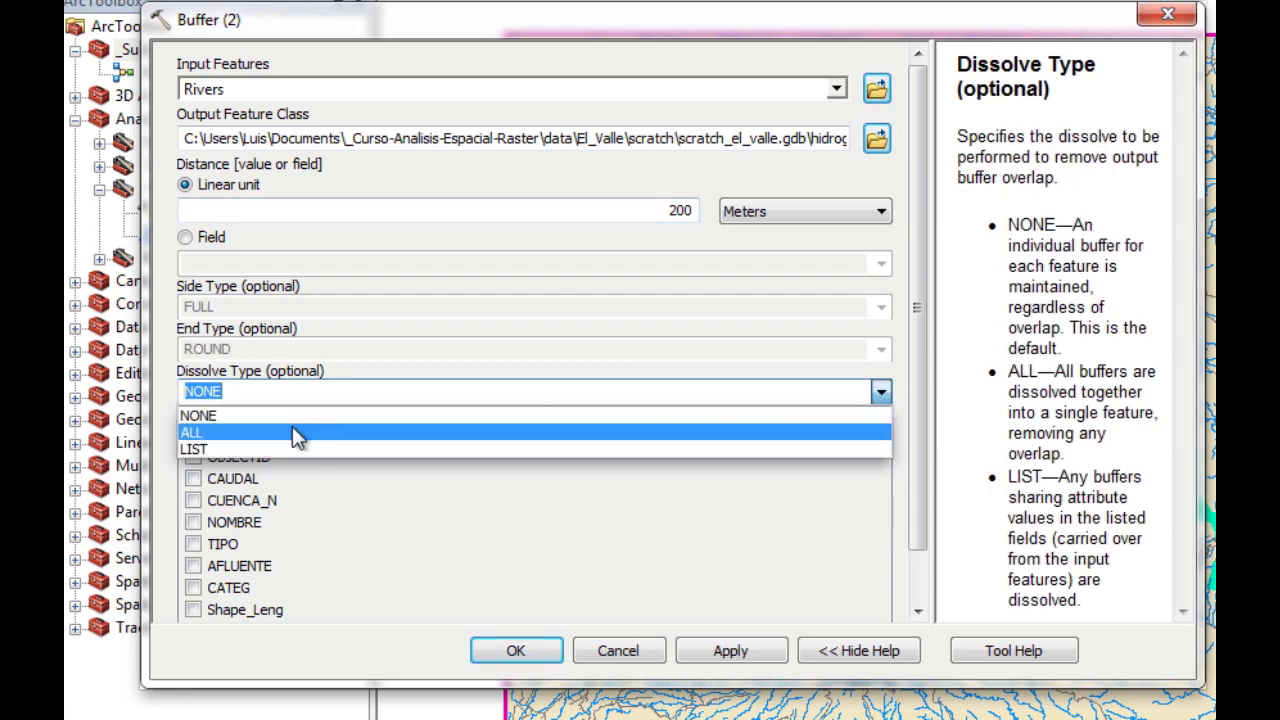
click(292, 426)
click(733, 651)
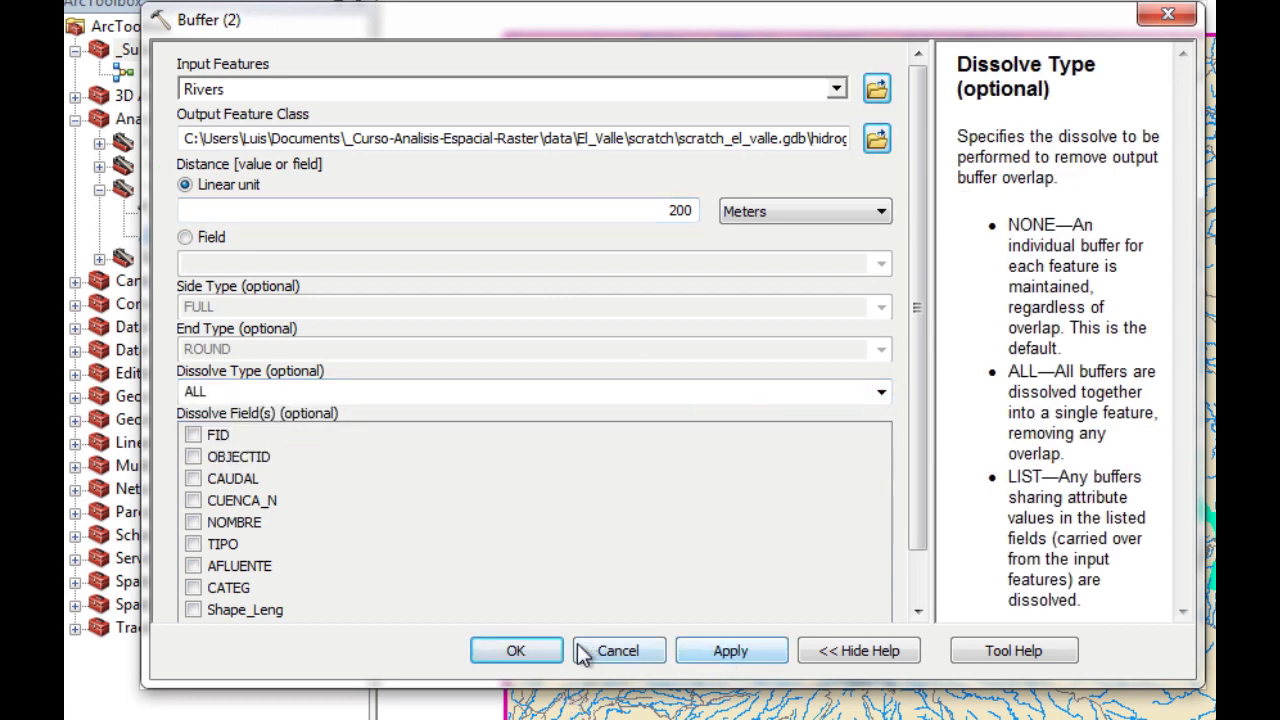
click(515, 651)
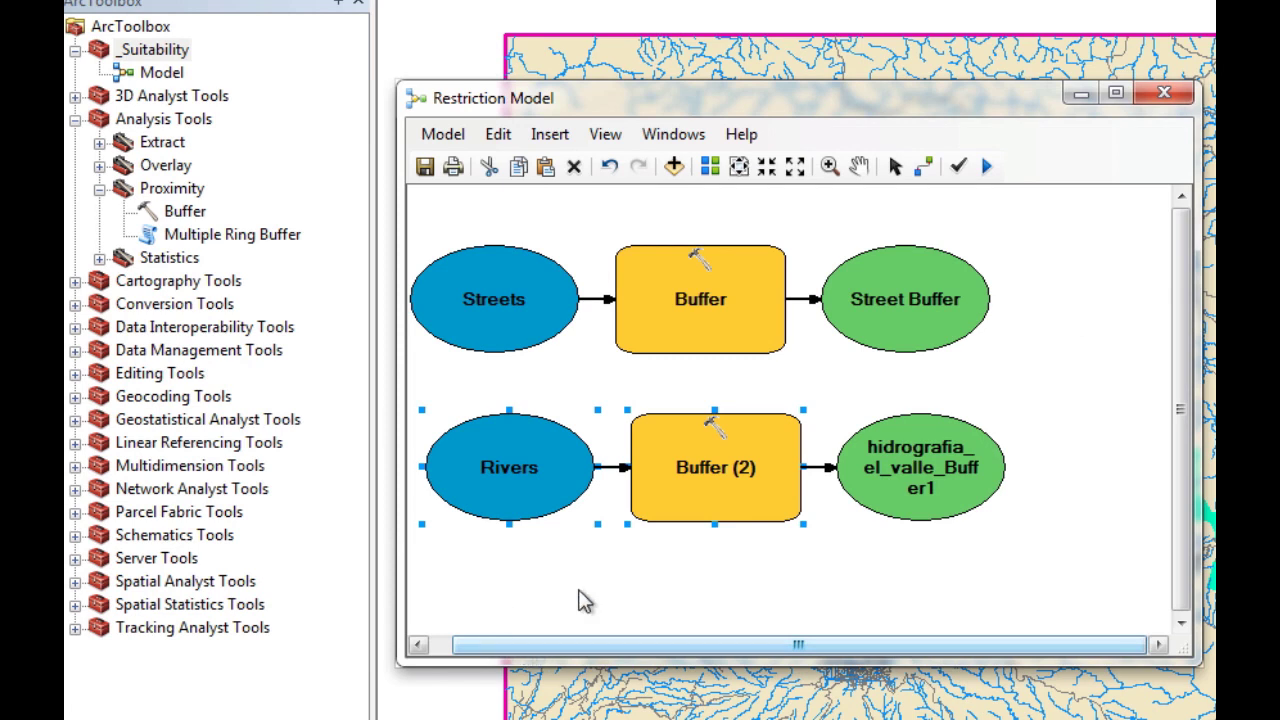
Enlarge the model window downward and rename the output element of the Rivers buffer as River Buffer
drag(792, 655, 794, 719)
click(909, 490)
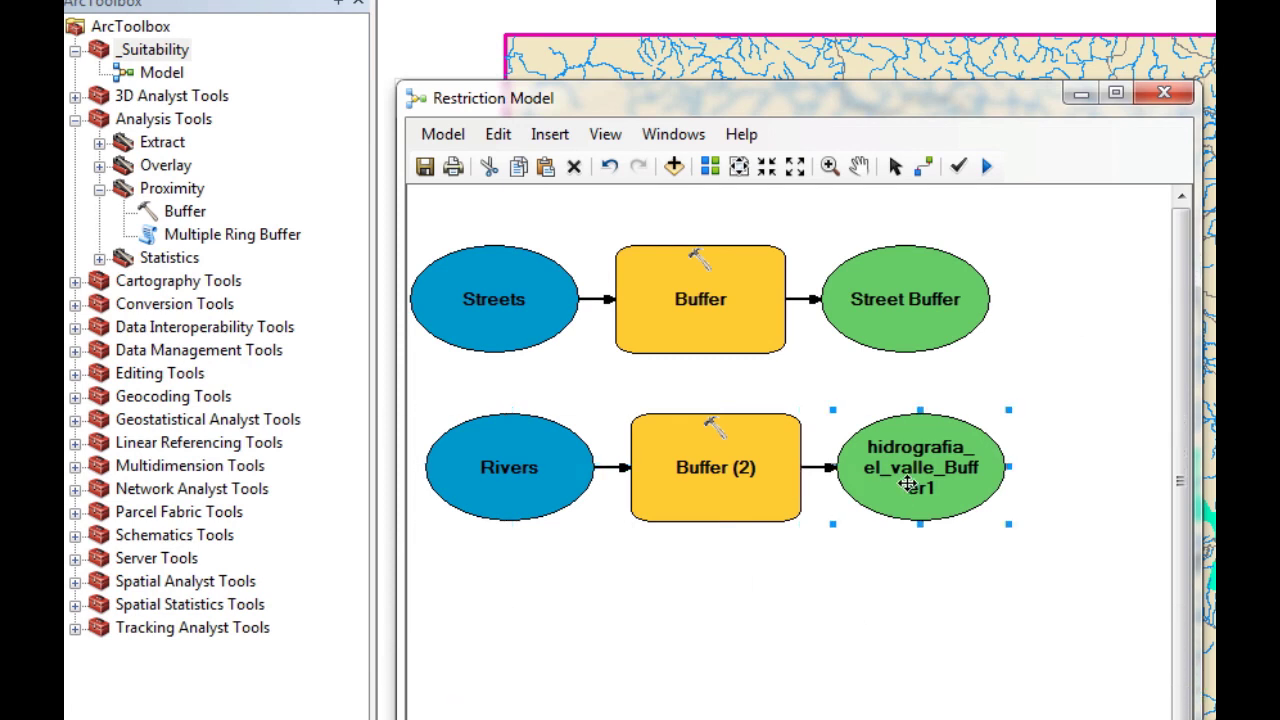
right_click(909, 490)
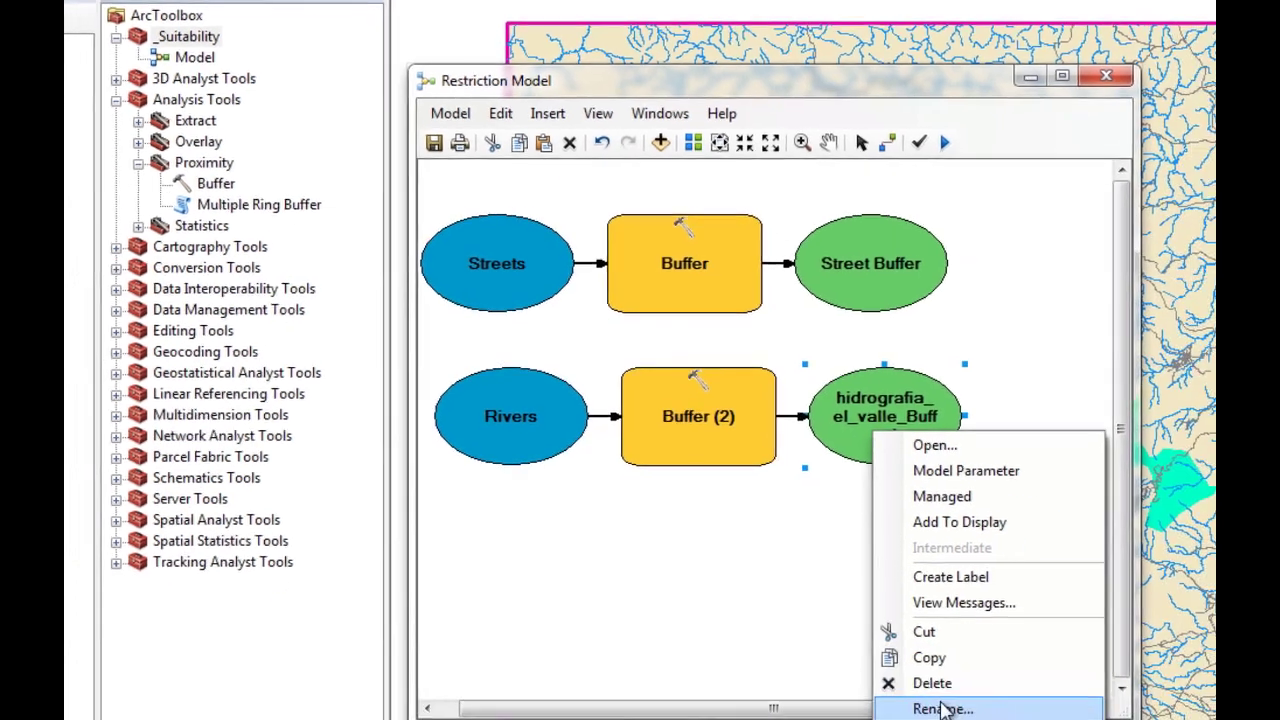
click(949, 709)
text(Rive)
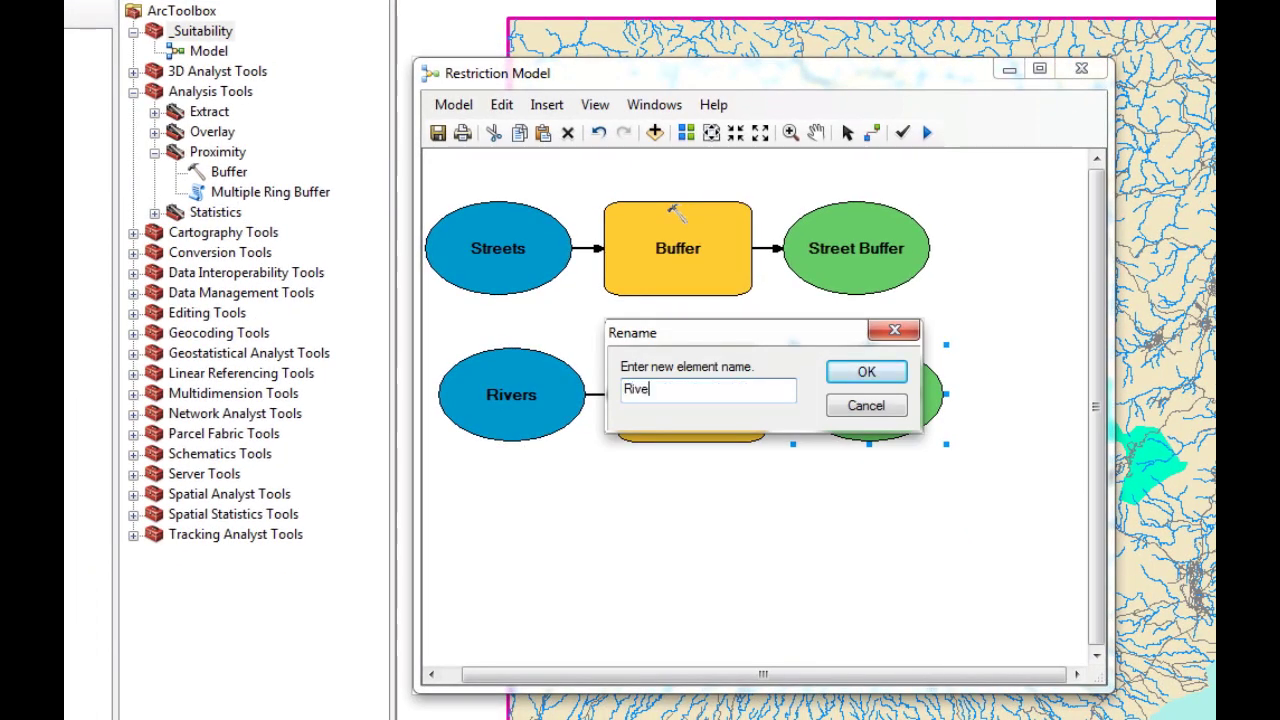
text(r Buffer)
key(Return)
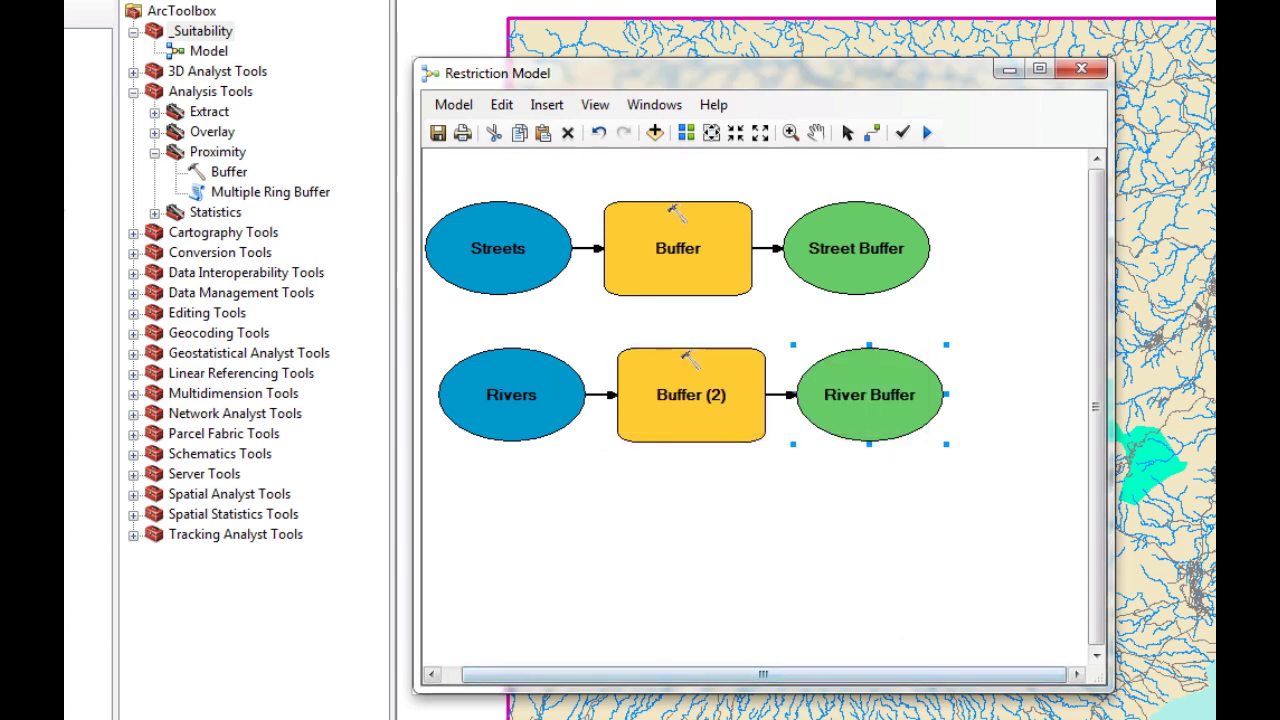
Add a third Buffer tool below the Rivers process with Parks and Reserves as its input features
click(226, 174)
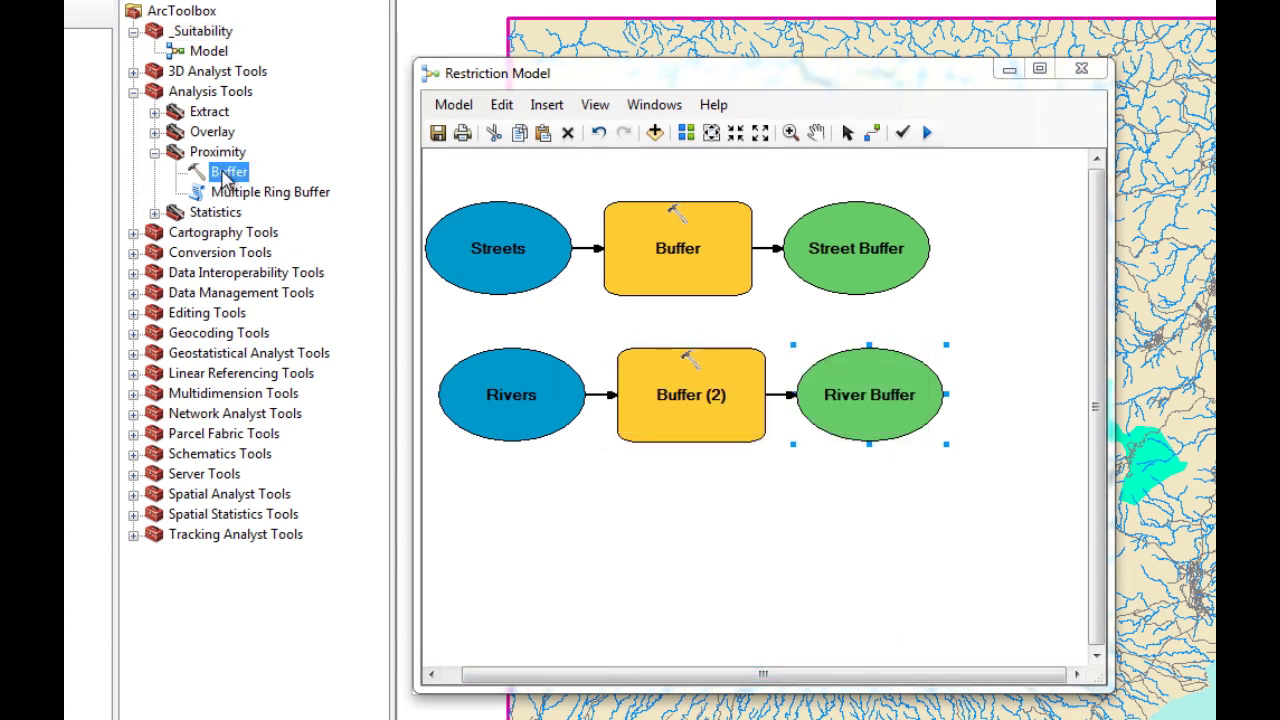
drag(226, 174, 690, 549)
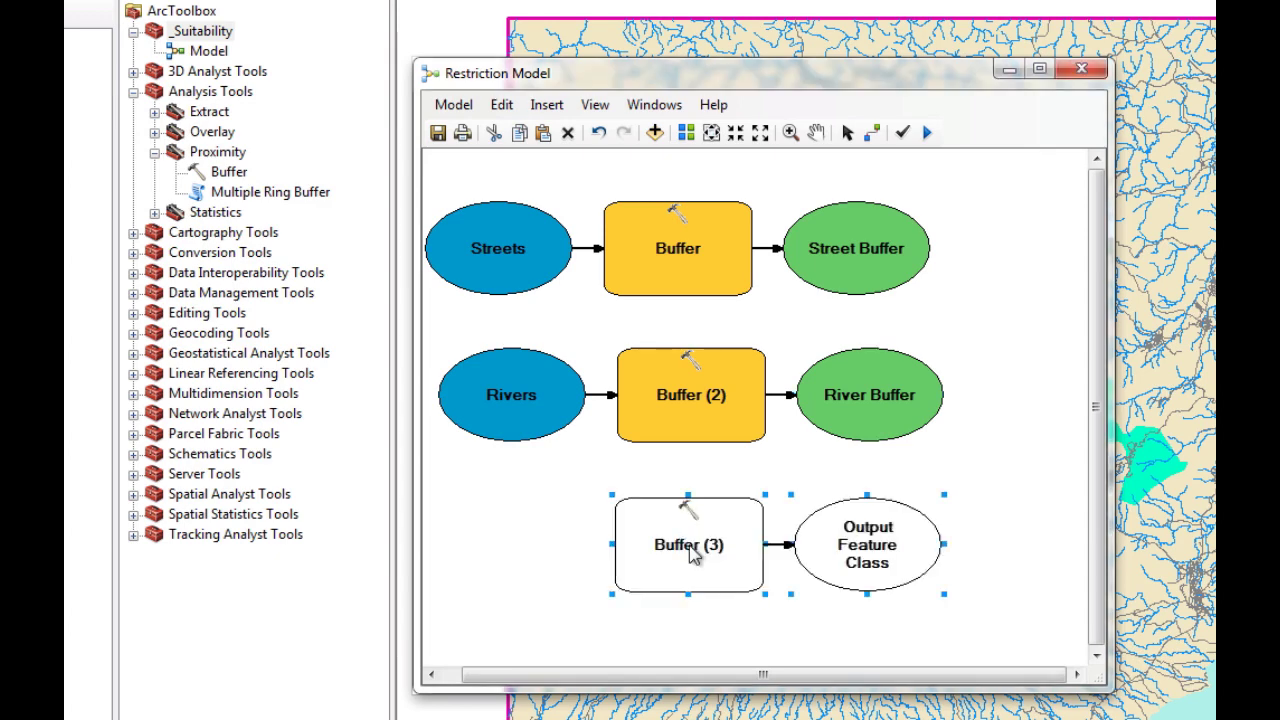
double_click(676, 543)
click(797, 65)
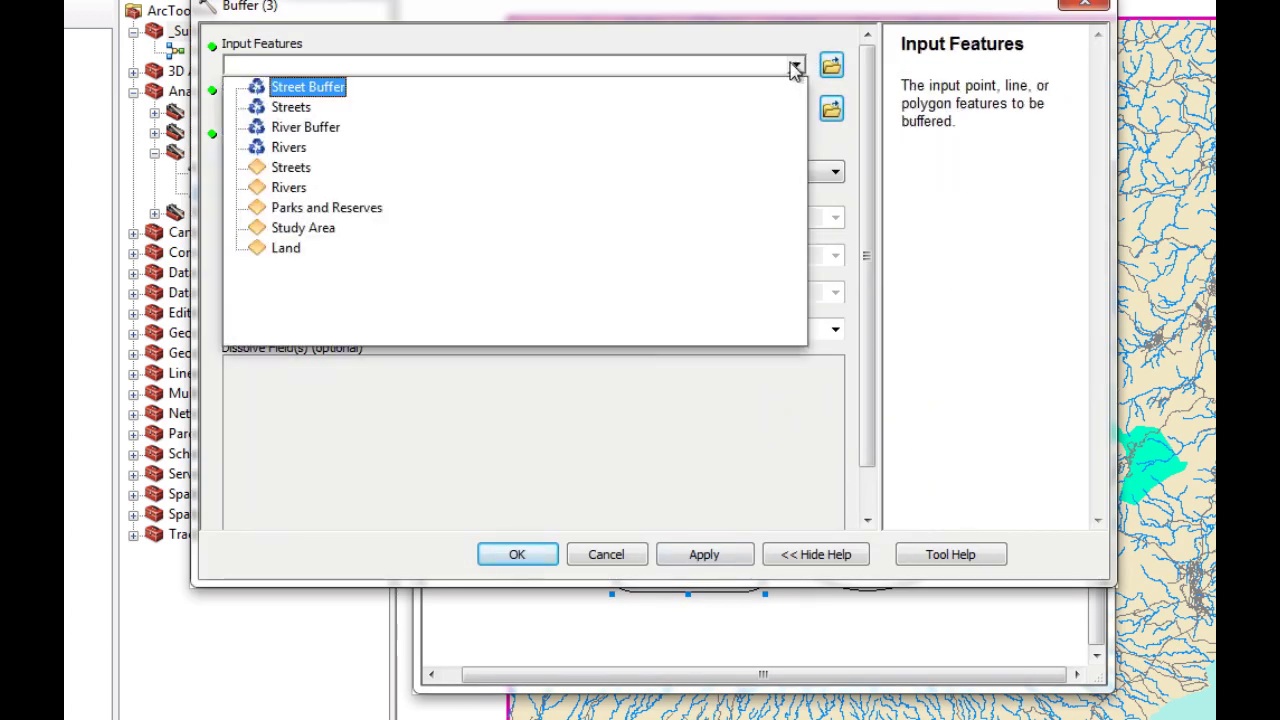
click(300, 212)
Set the Parks and Reserves buffer to 1000 meters with dissolve type ALL, and save the model
click(630, 168)
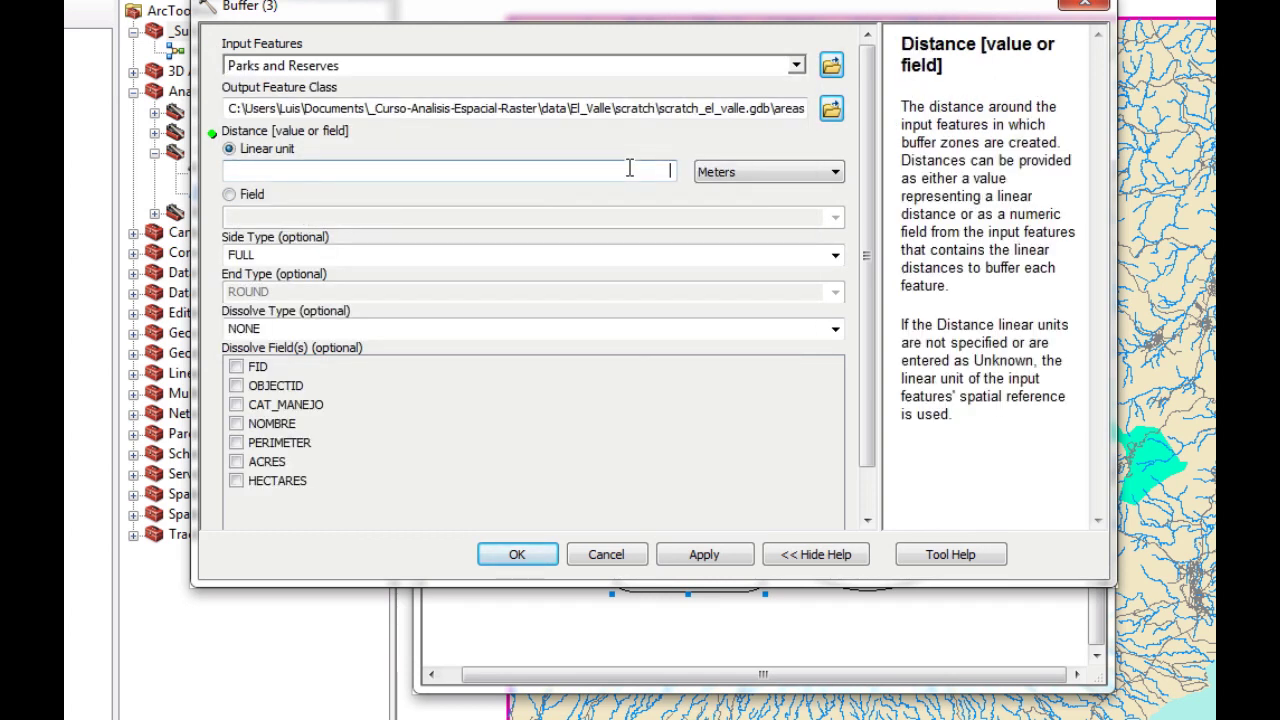
text(1000)
scroll(635, 179, down, 1)
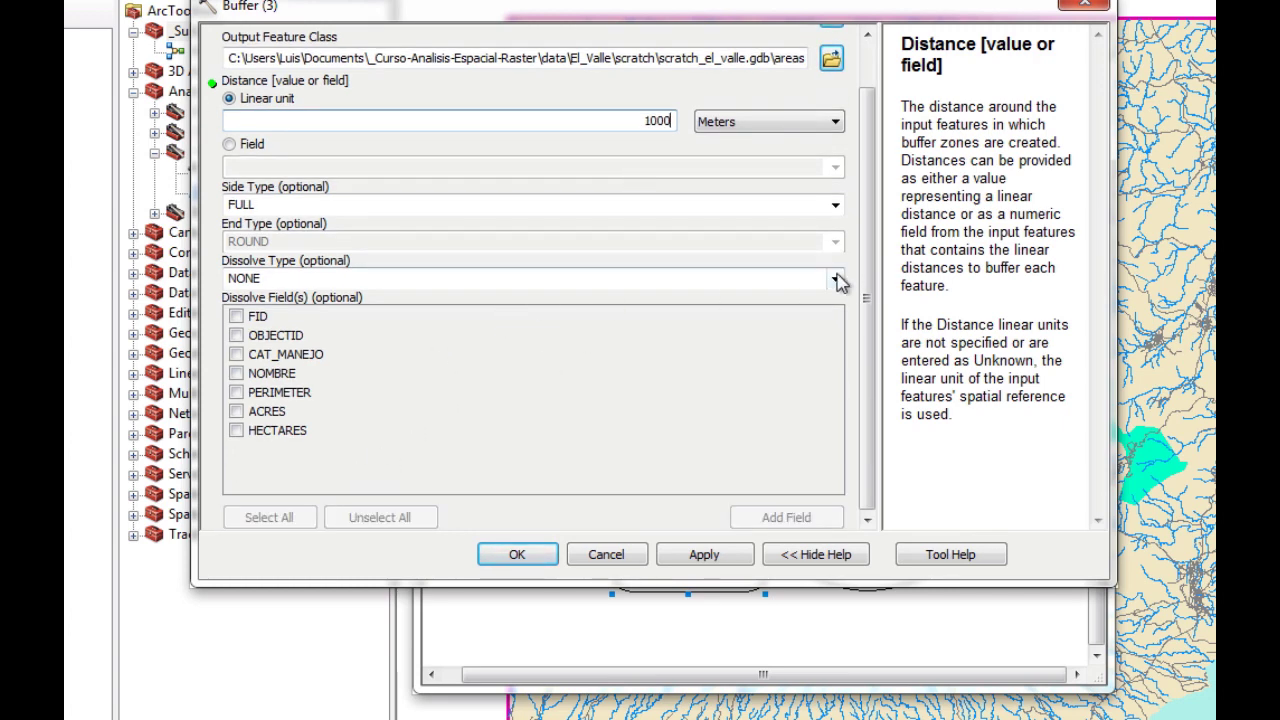
click(836, 279)
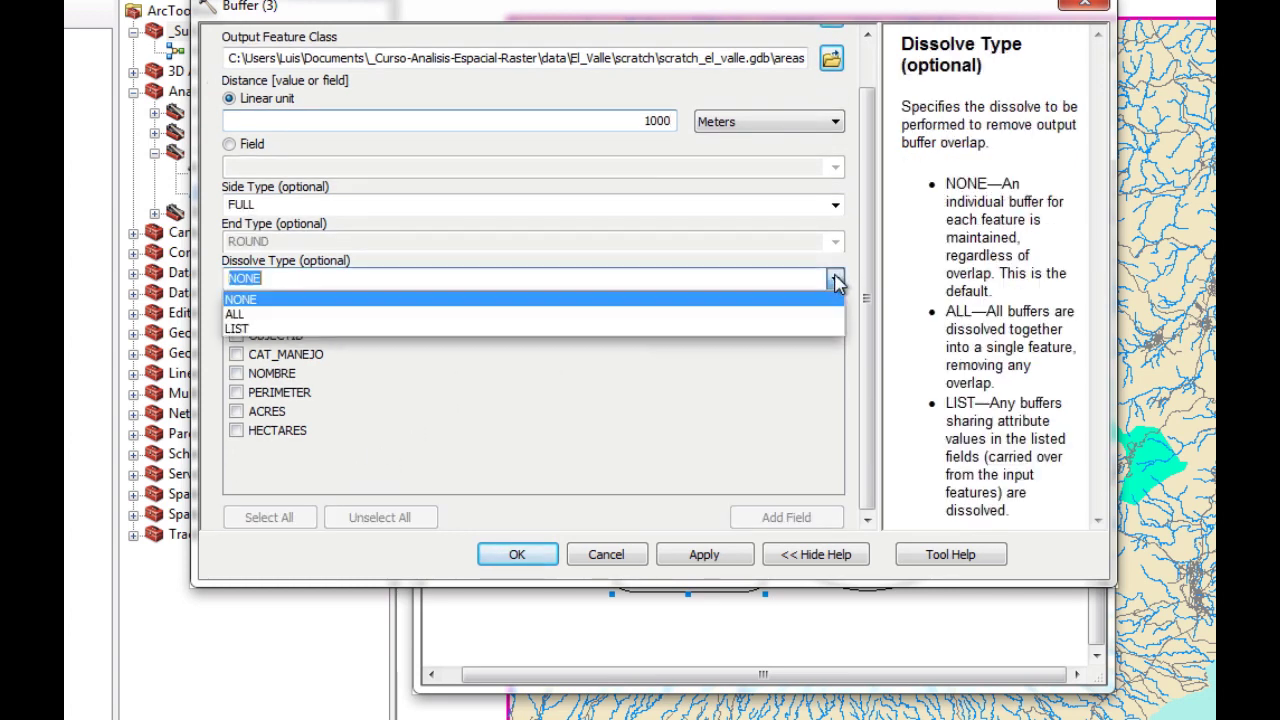
click(322, 314)
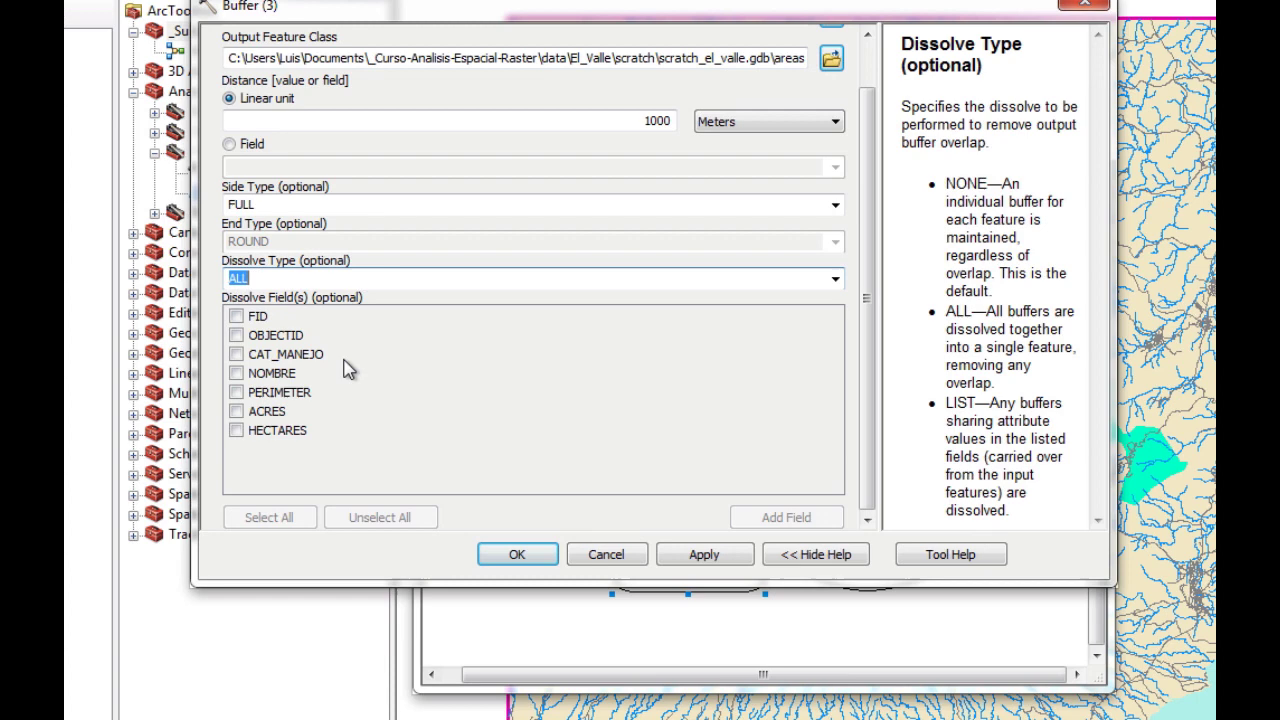
click(683, 556)
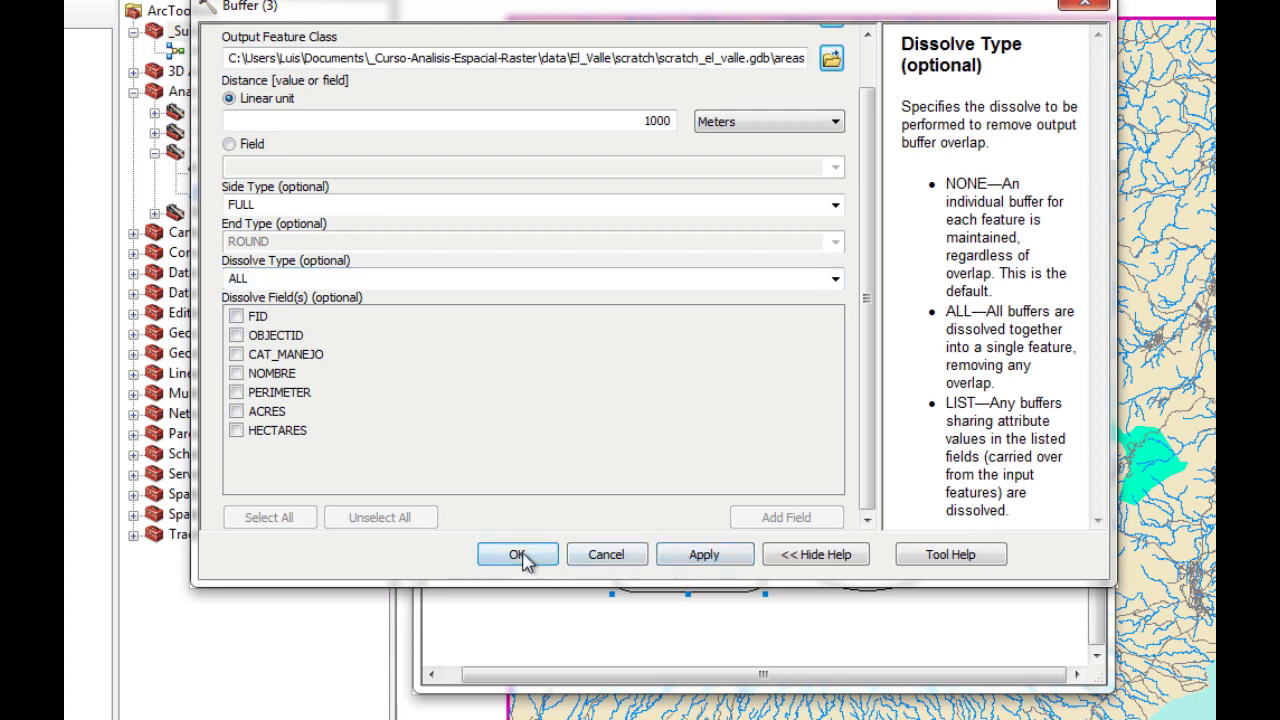
click(519, 557)
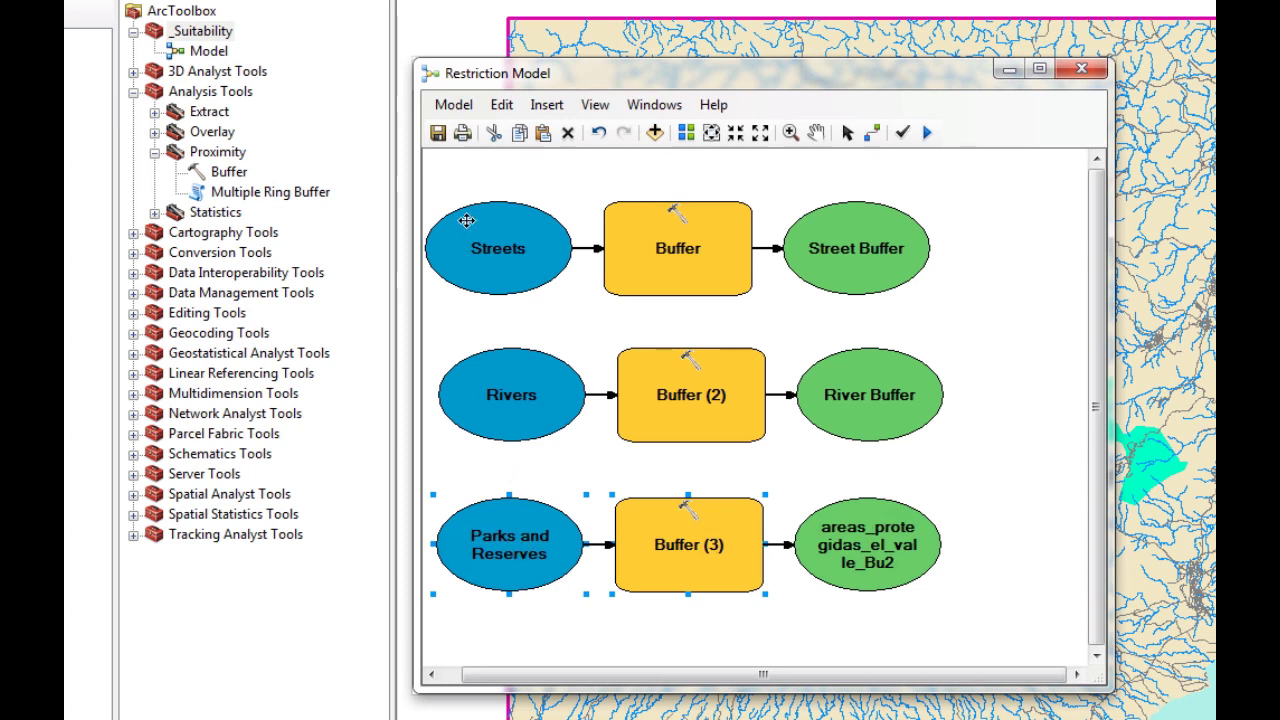
click(437, 133)
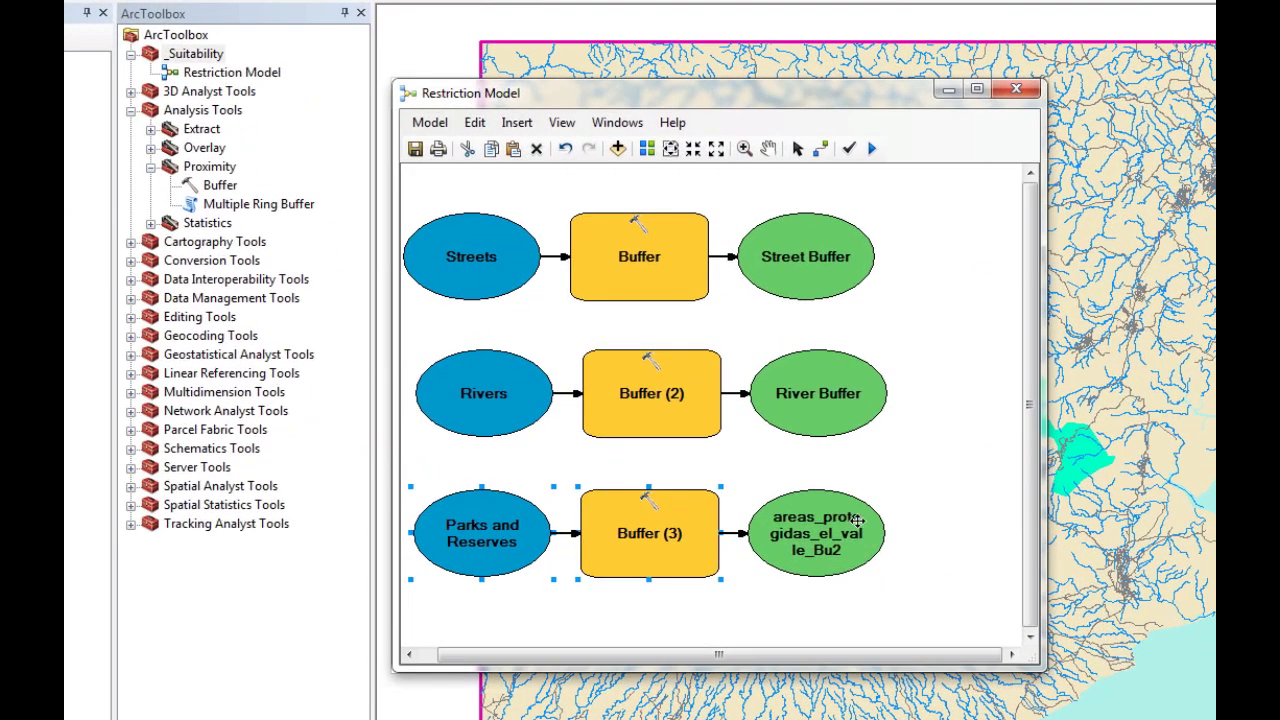
Rename the output element of the Parks and Reserves buffer as Park Buffer
click(836, 532)
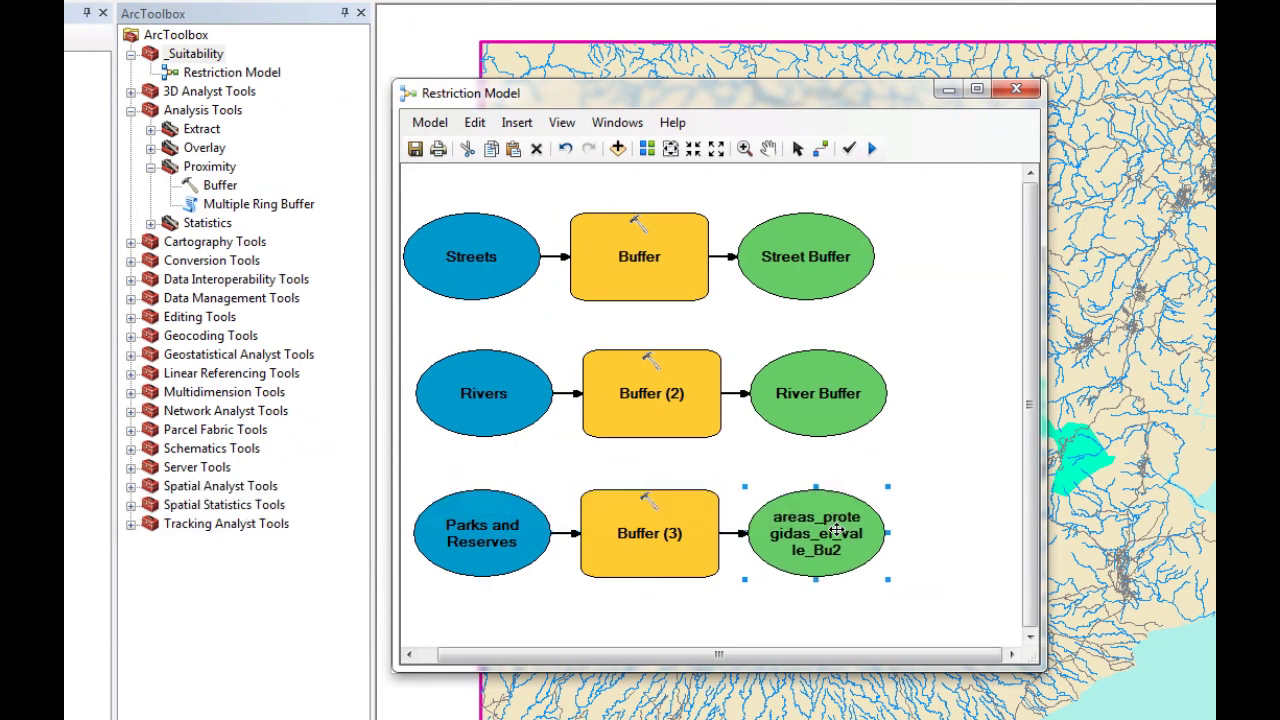
right_click(836, 532)
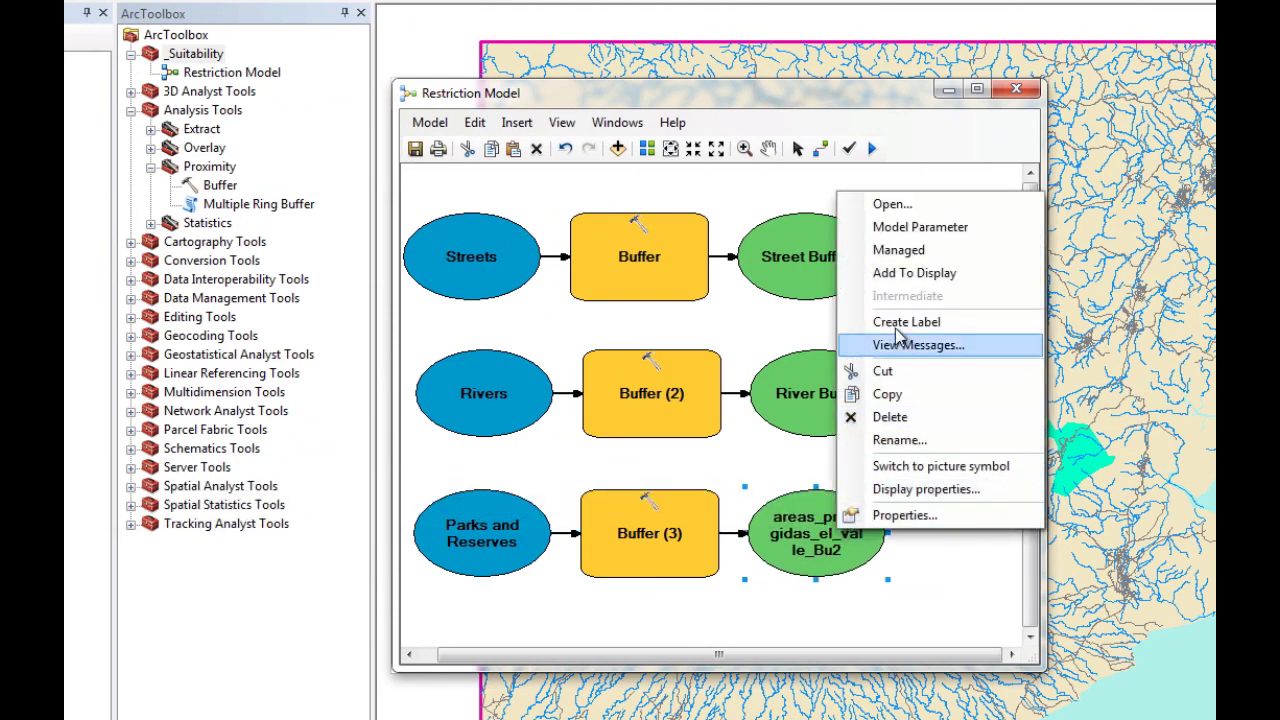
click(903, 441)
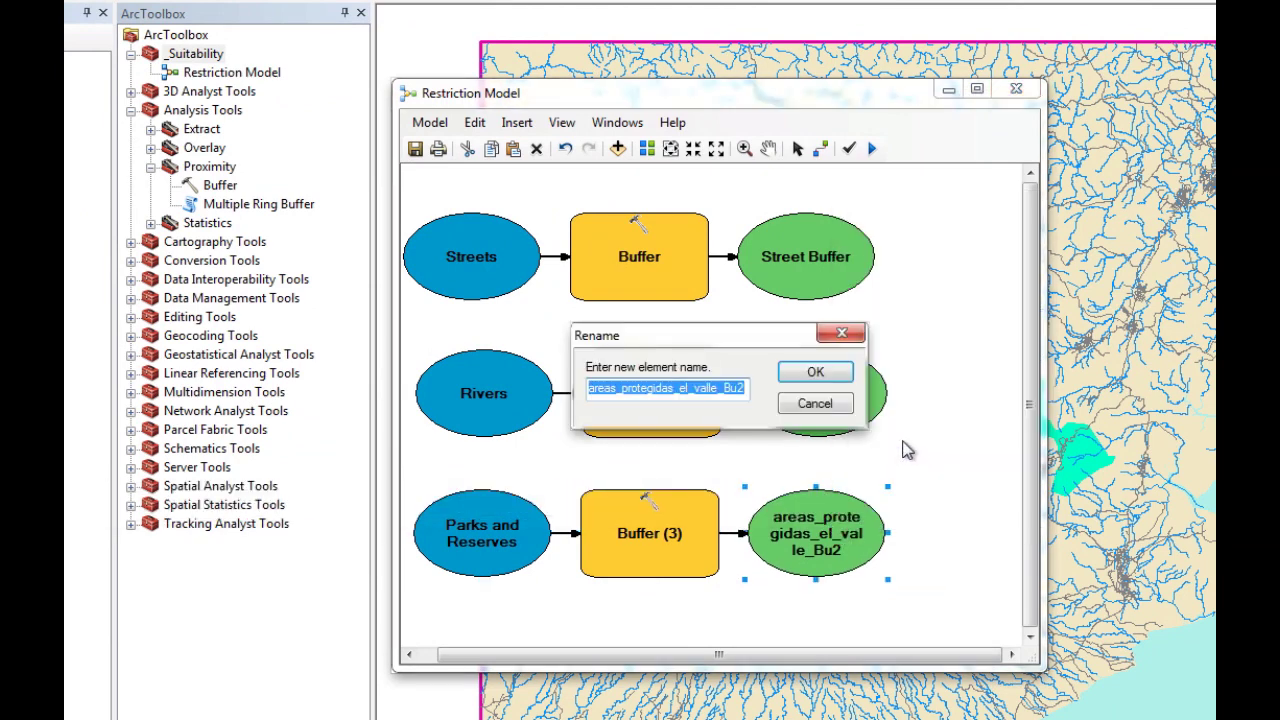
text(Park Buffer)
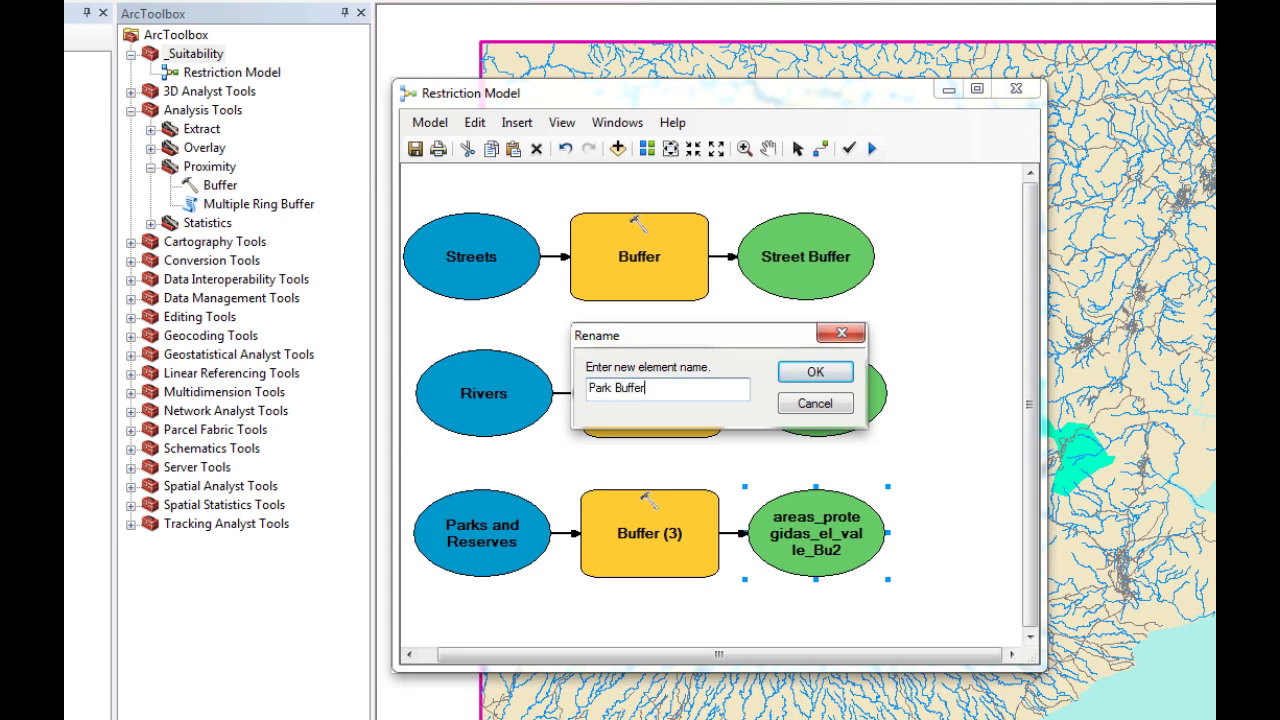
key(Return)
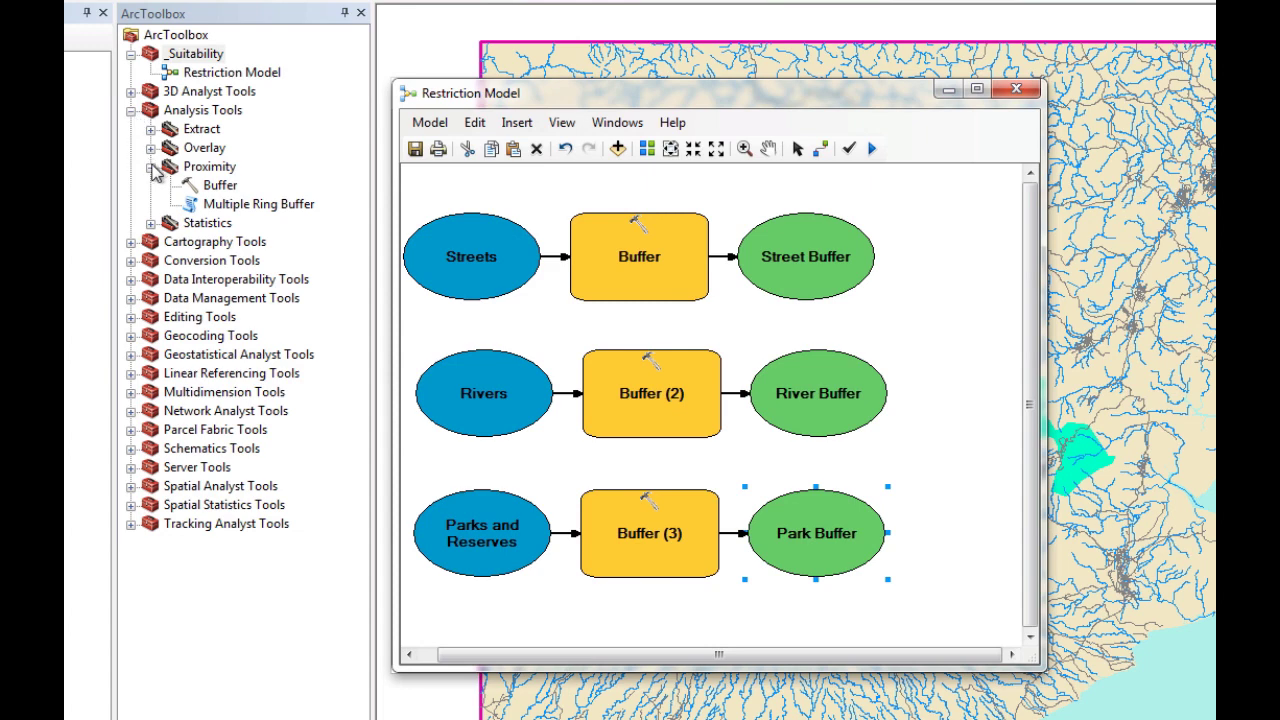
Add a Feature to Raster conversion tool after Street Buffer, with Street Buffer as its input features
click(131, 261)
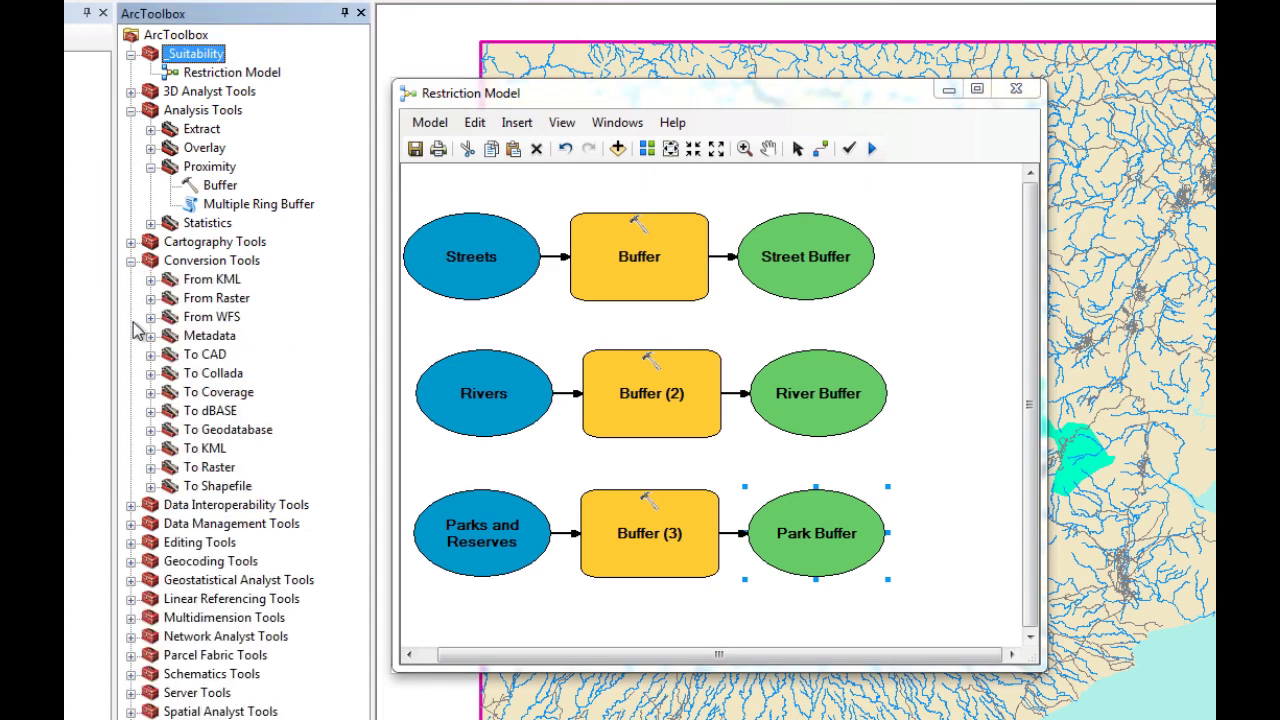
click(151, 468)
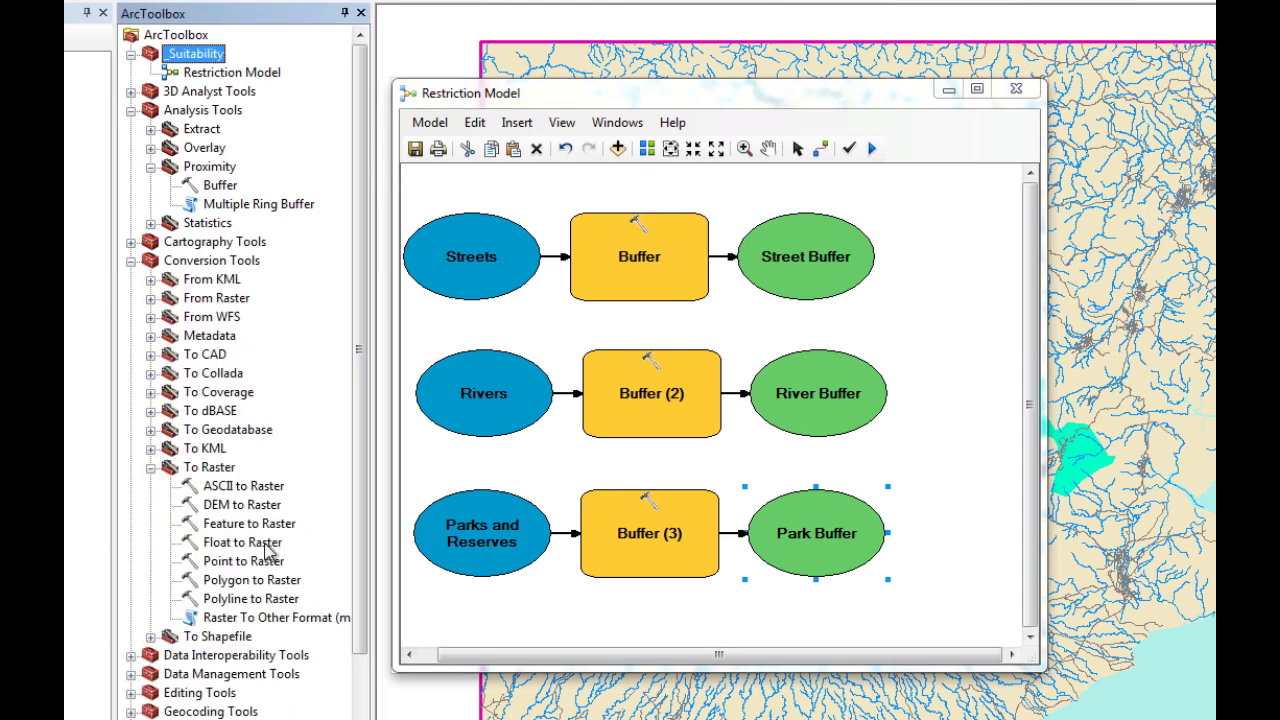
drag(258, 527, 958, 262)
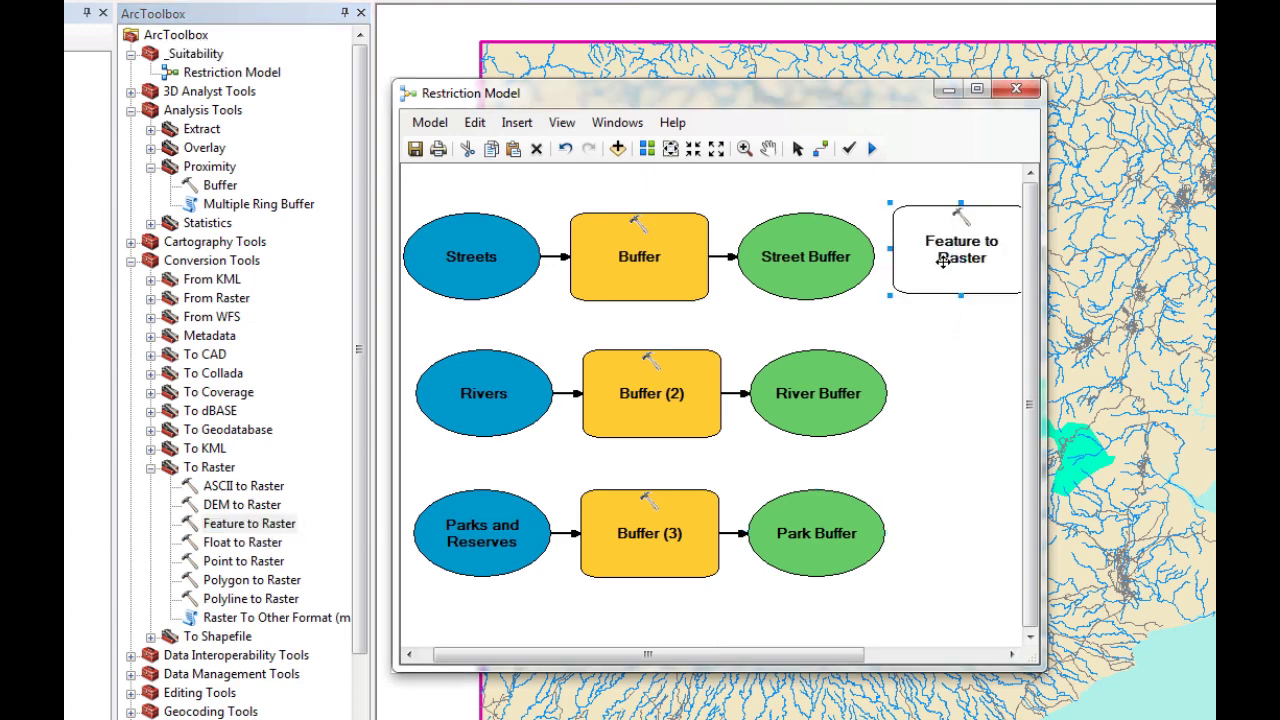
double_click(944, 267)
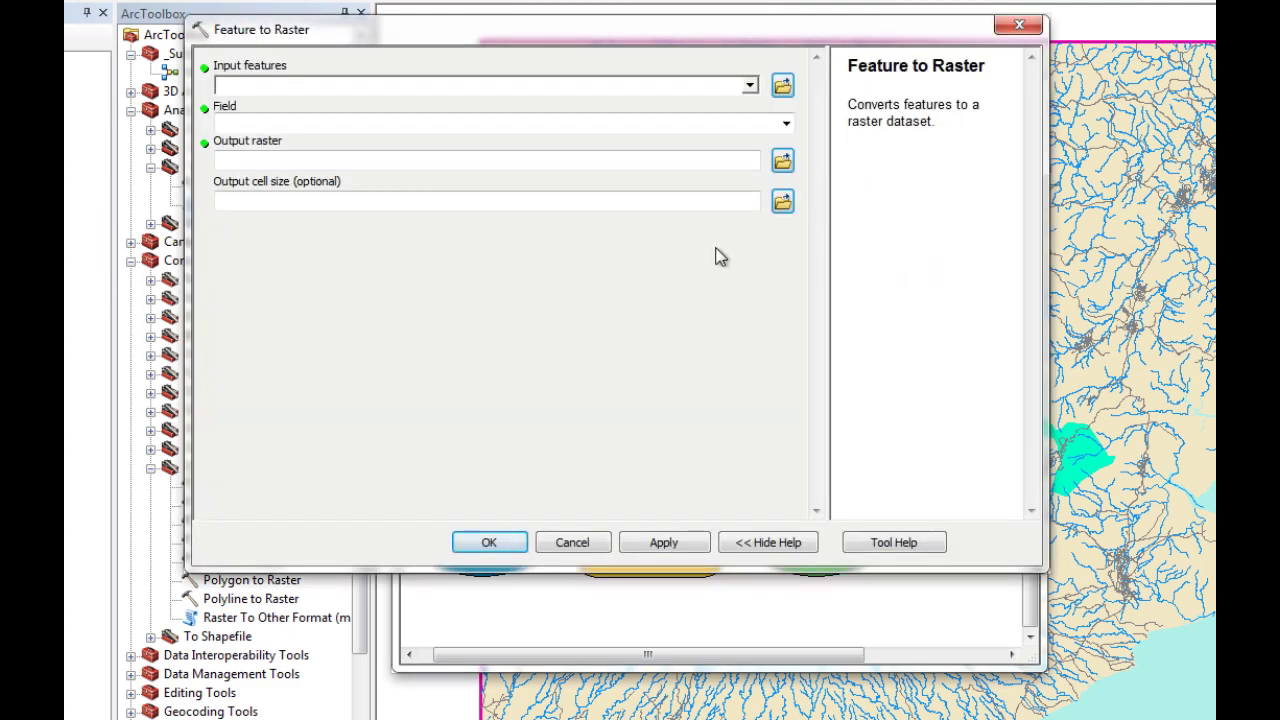
click(750, 87)
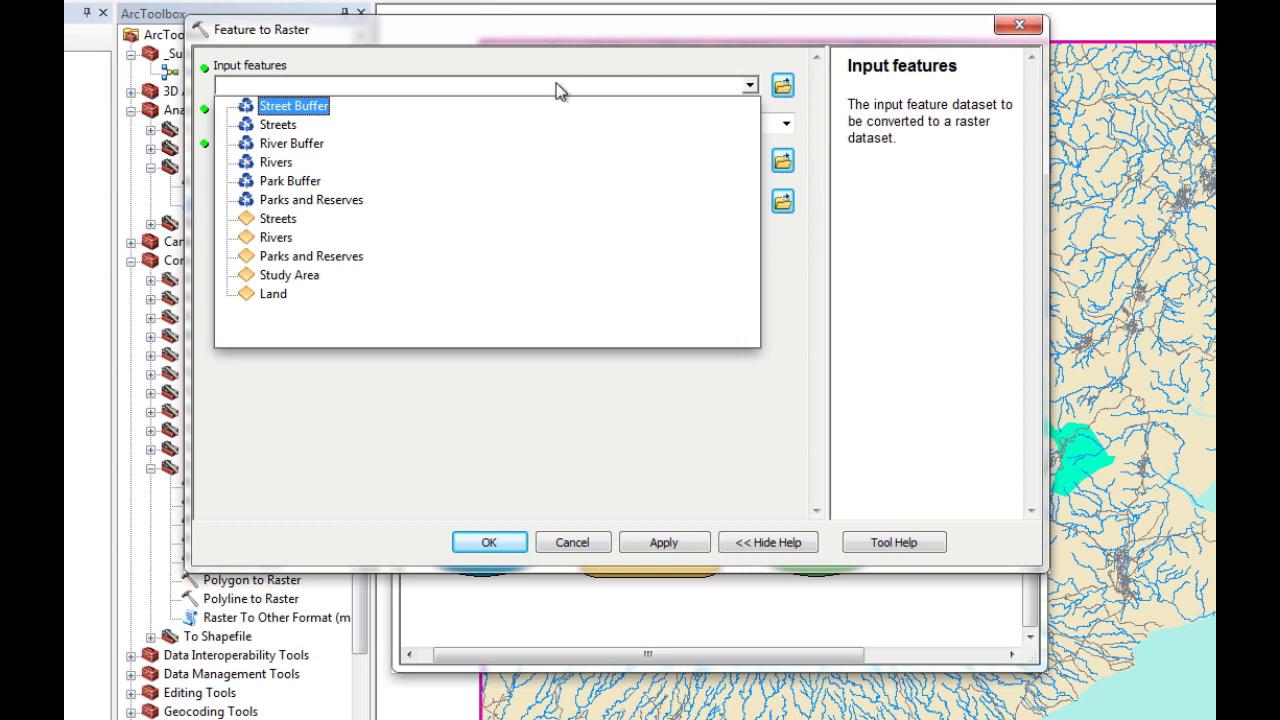
click(320, 108)
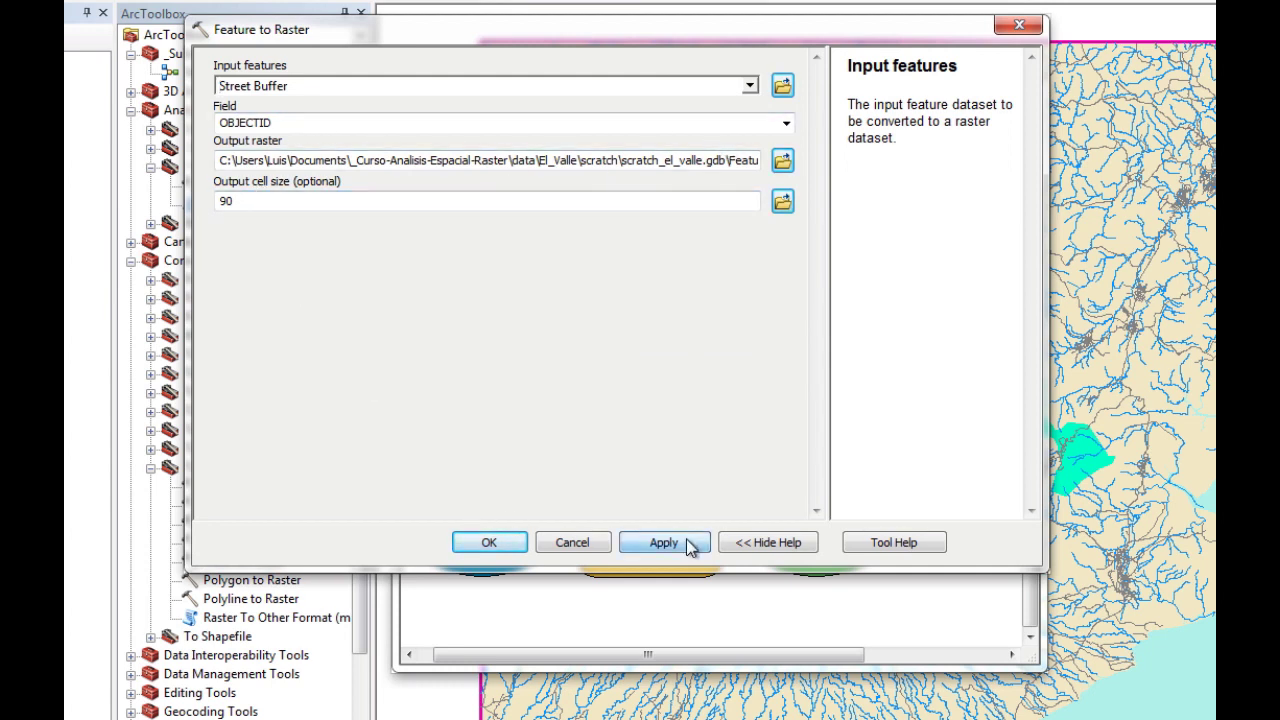
click(511, 550)
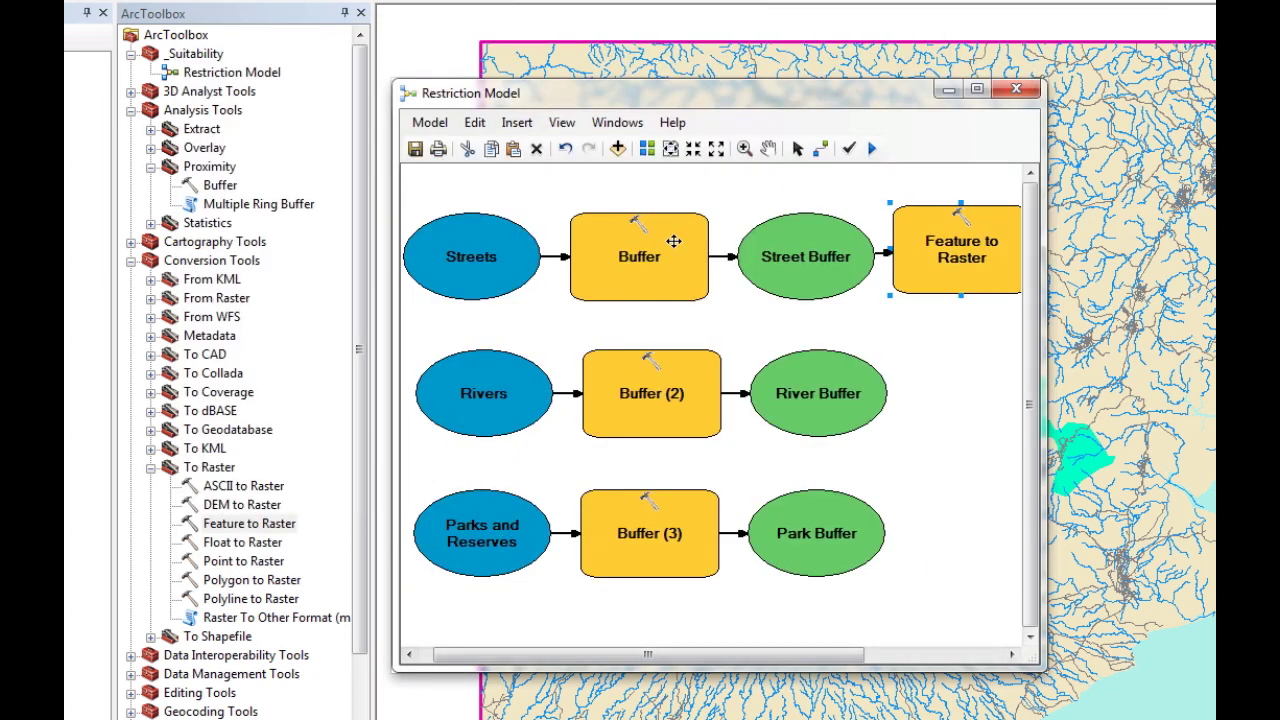
Rename the output element of the street Feature to Raster tool as Street Buffer Raster
click(670, 148)
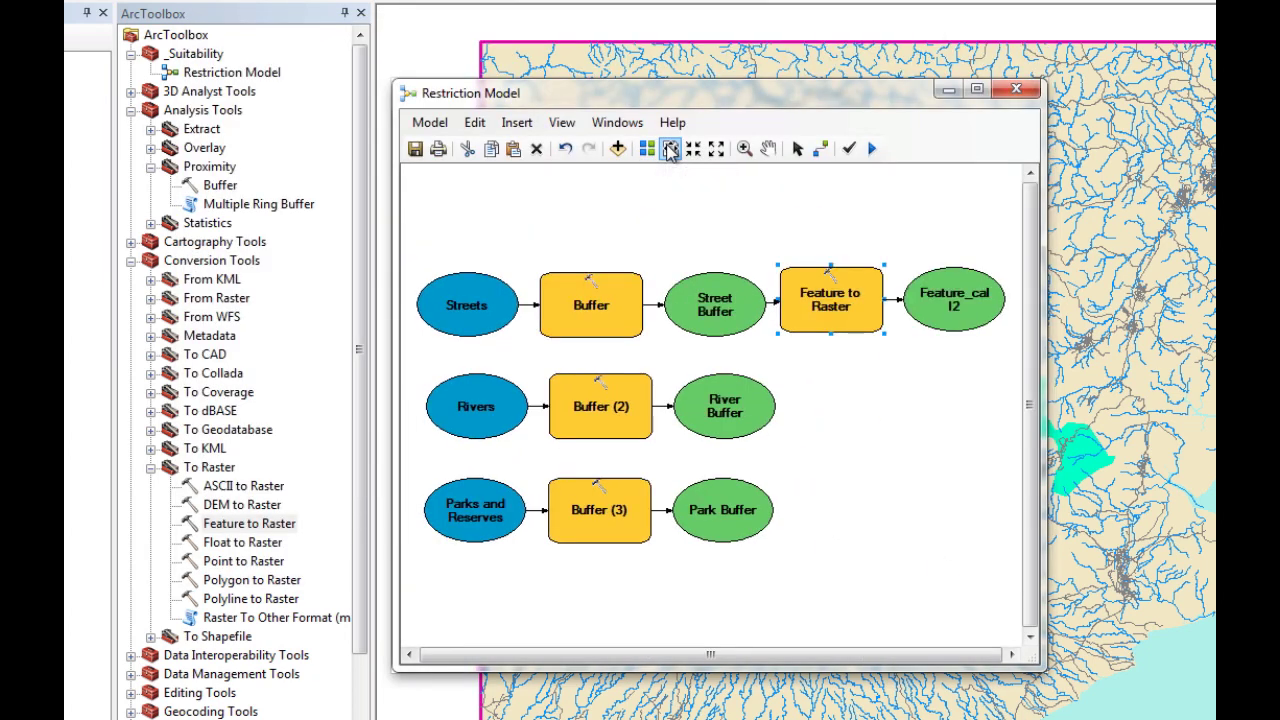
click(969, 309)
right_click(969, 309)
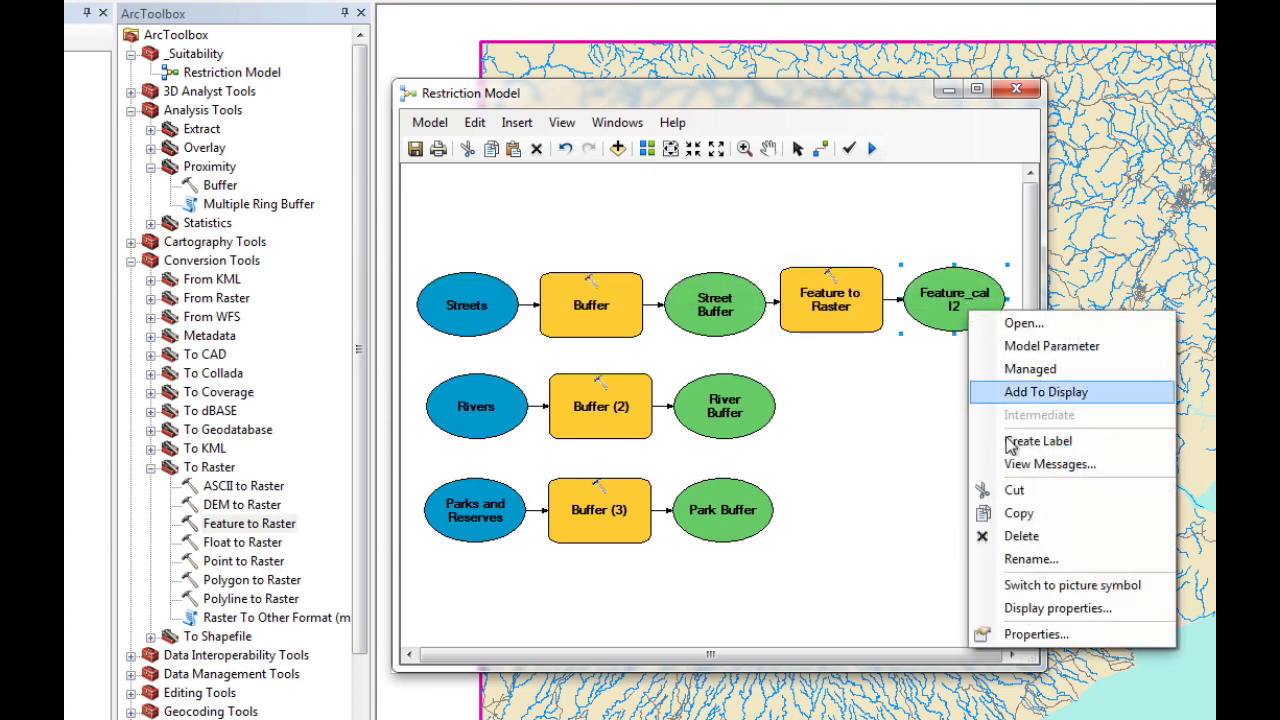
click(1031, 559)
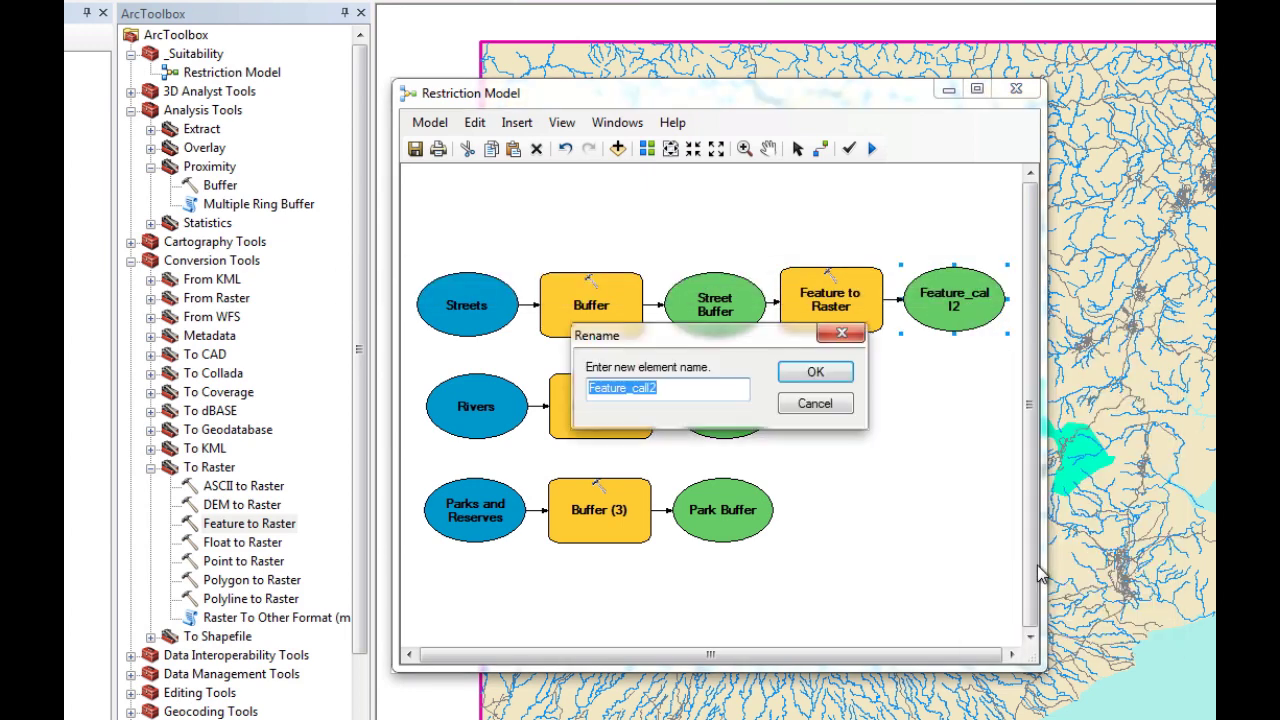
text(Street Buffer Raster)
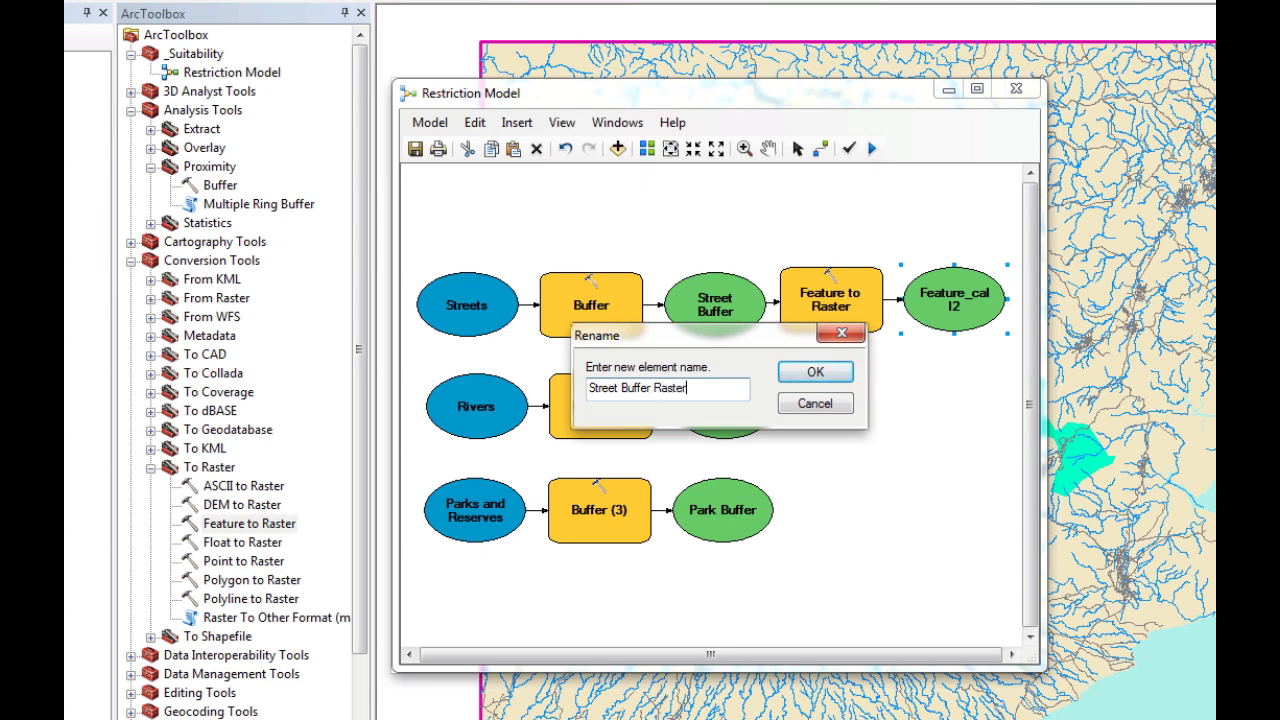
key(Return)
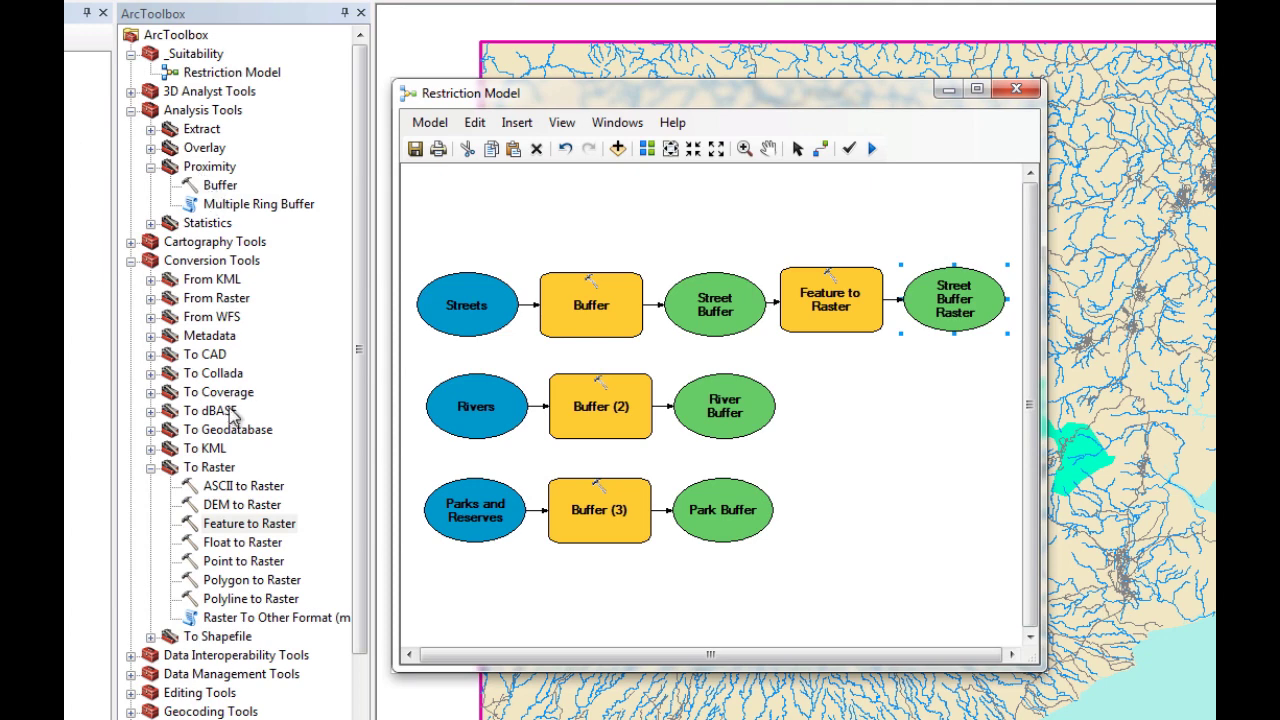
Add a second Feature to Raster tool after River Buffer, with River Buffer as its input features
drag(250, 525, 833, 412)
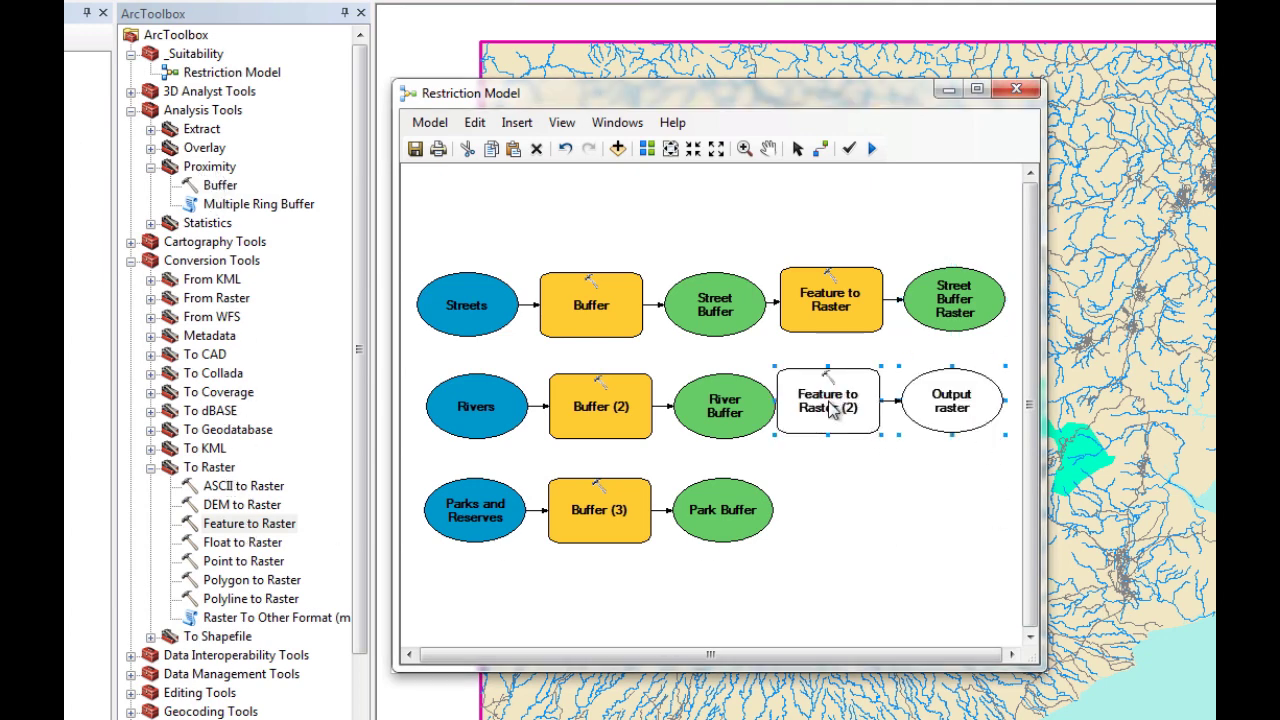
click(818, 413)
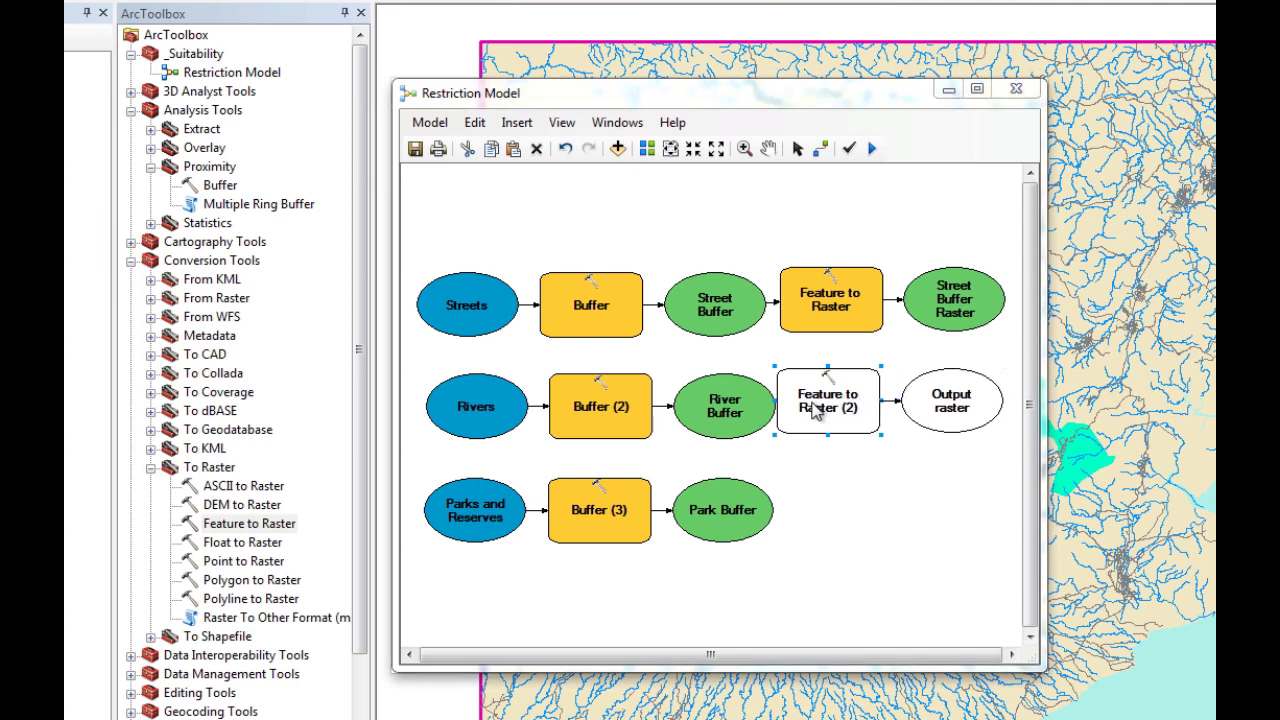
double_click(818, 413)
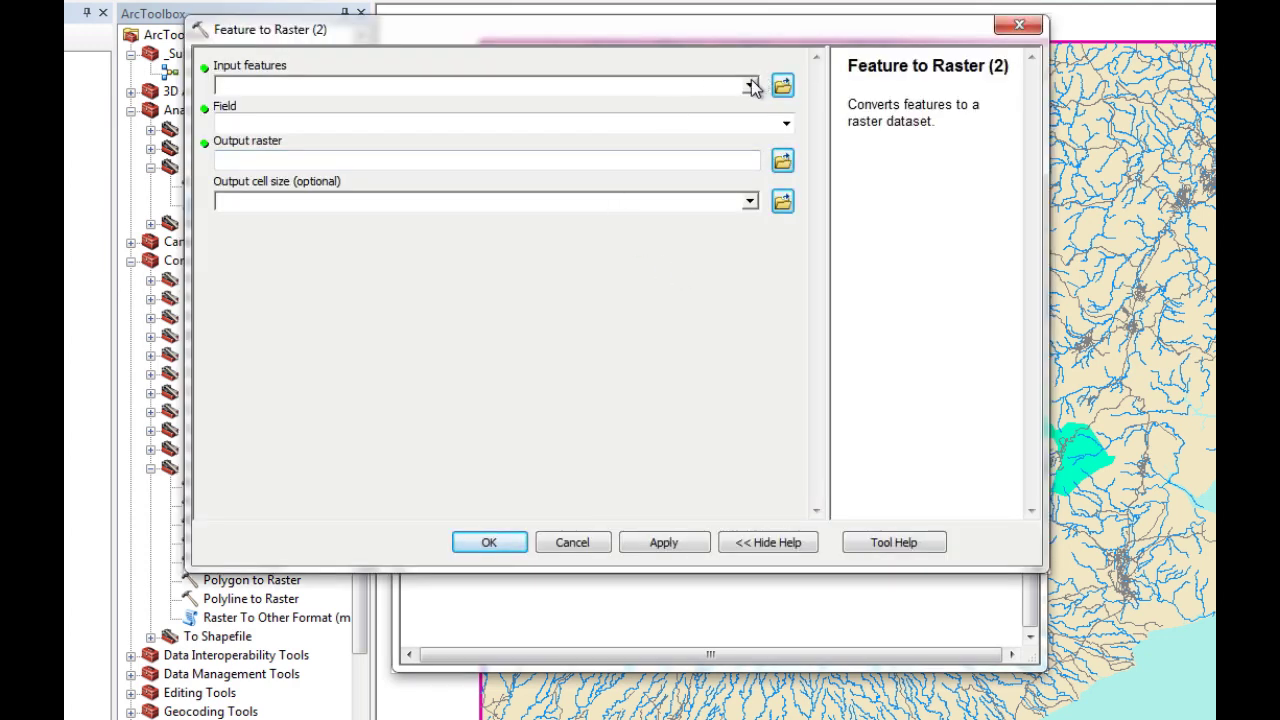
click(751, 86)
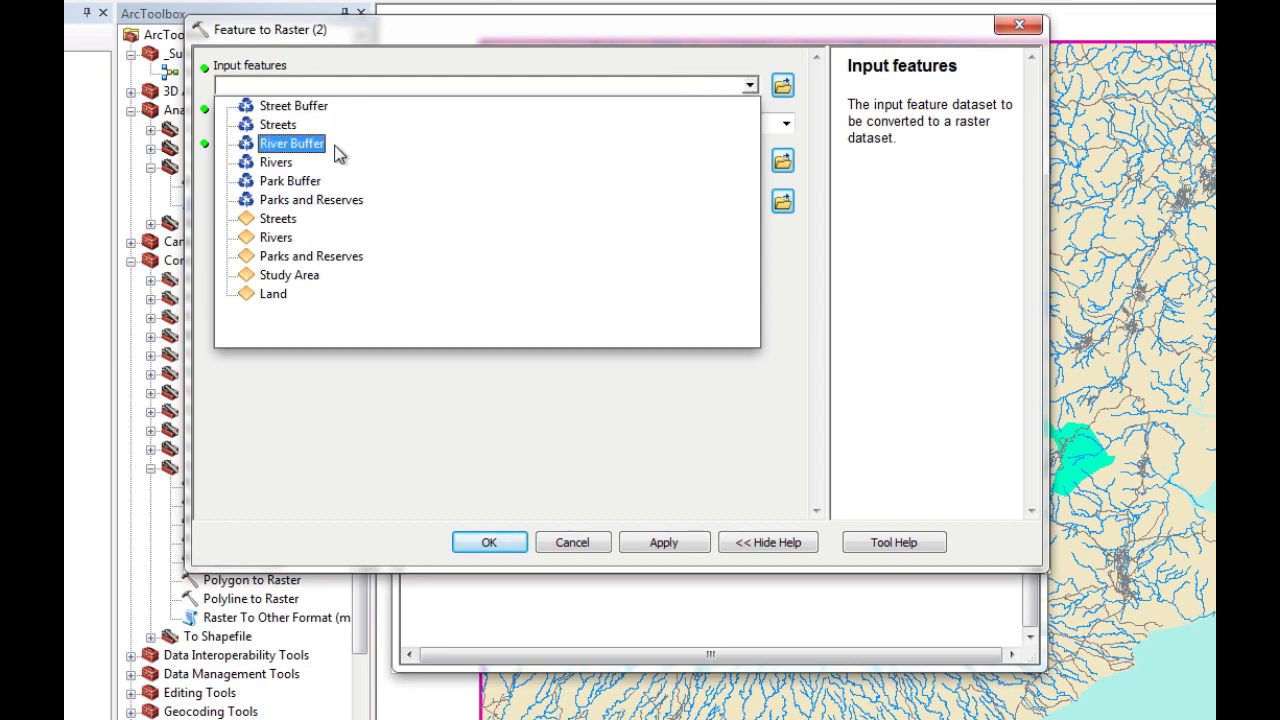
click(292, 143)
key(Return)
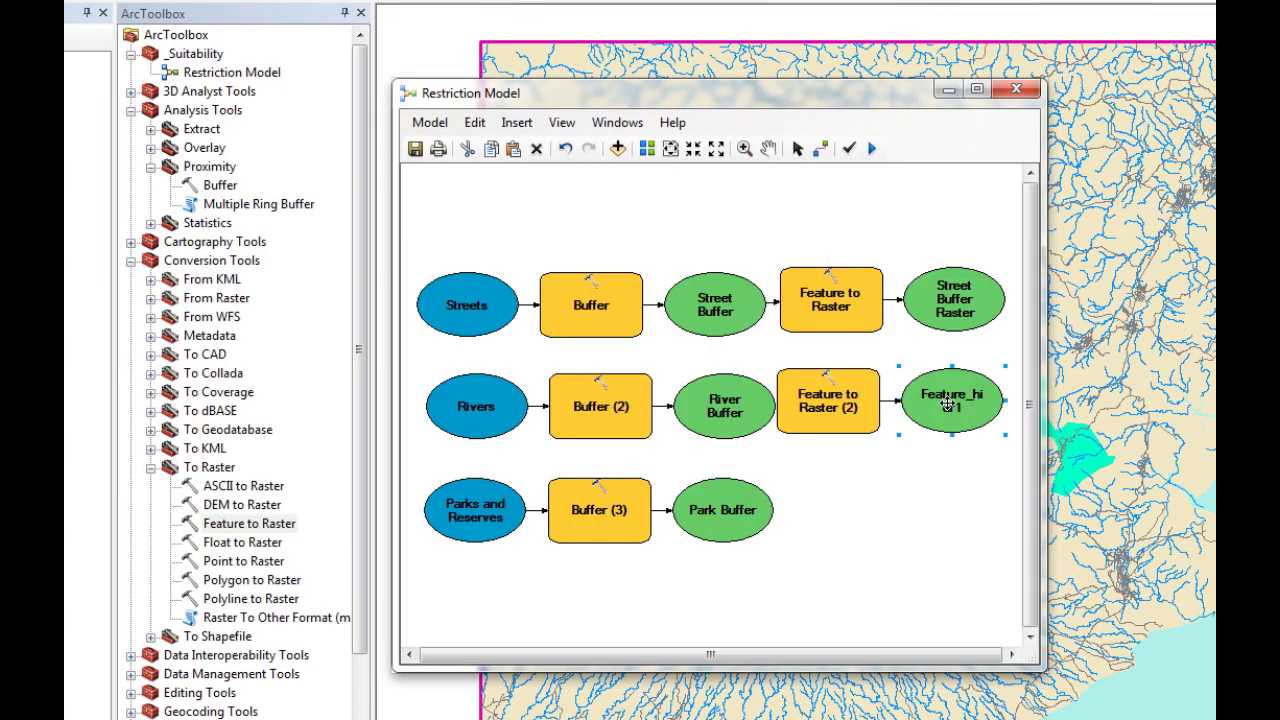
Rename the output element of the river Feature to Raster tool as River Buffer Raster
right_click(948, 404)
click(1020, 654)
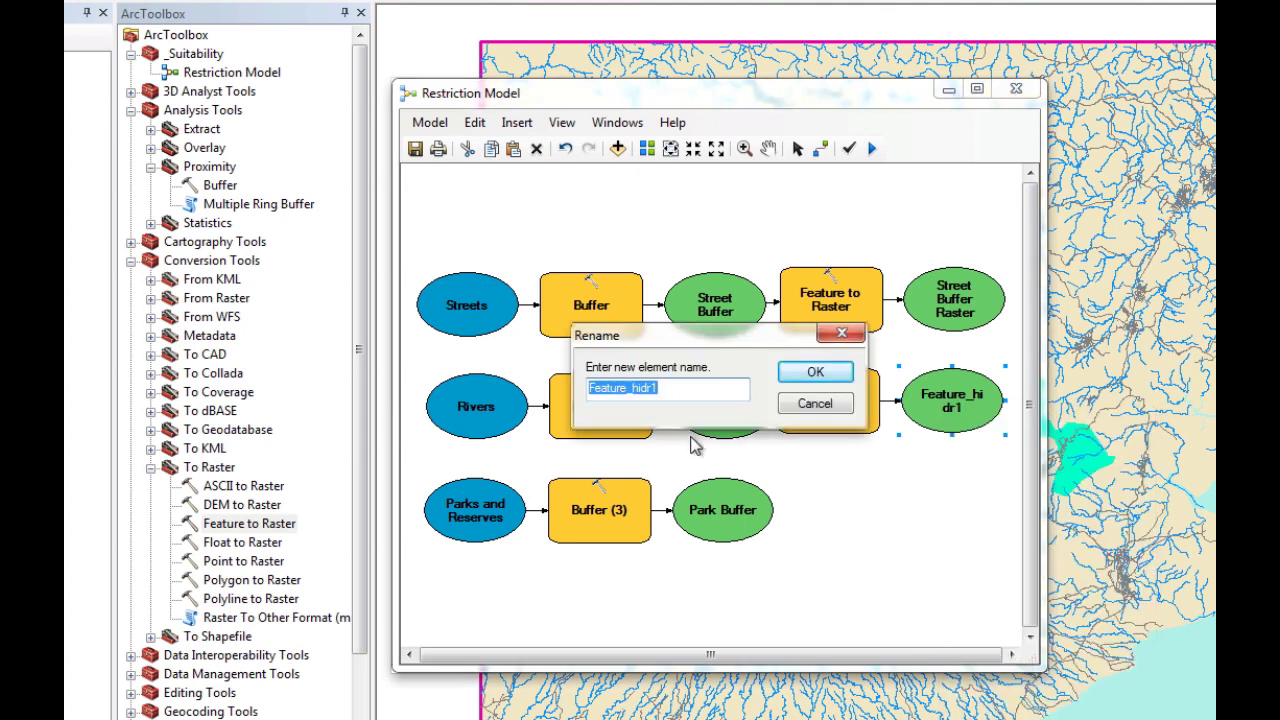
text(River)
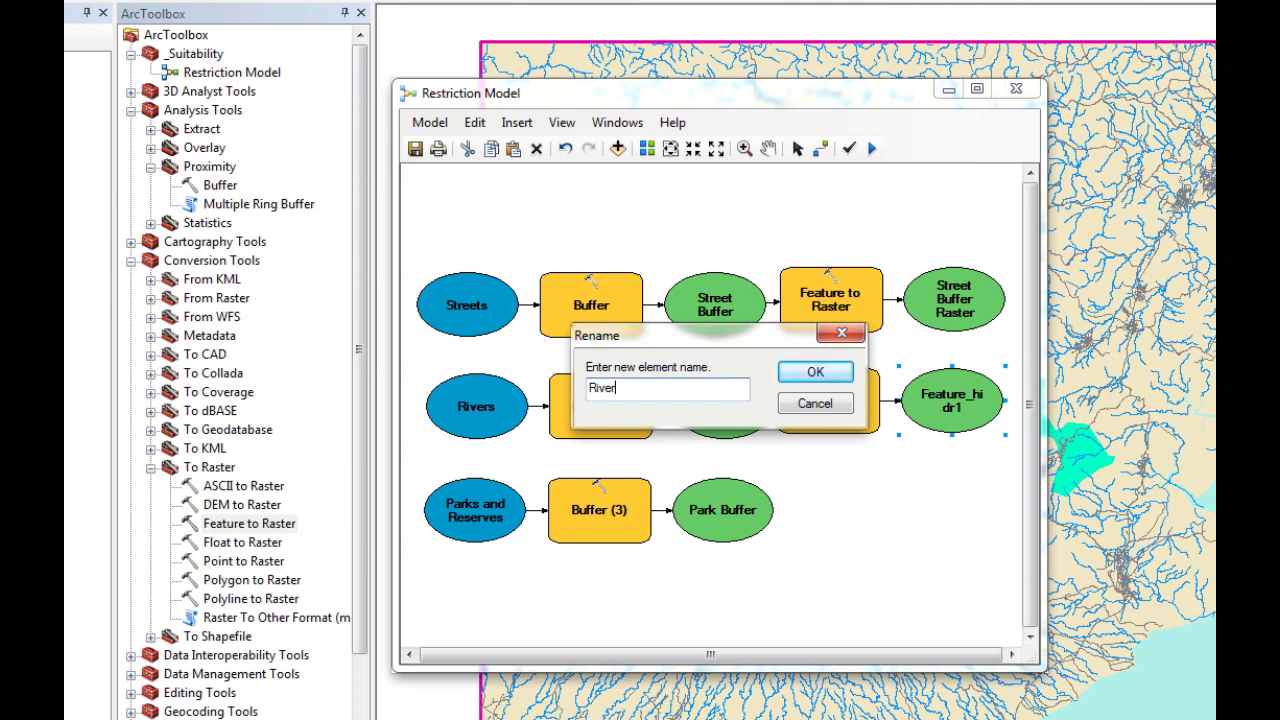
text(ffer Raster)
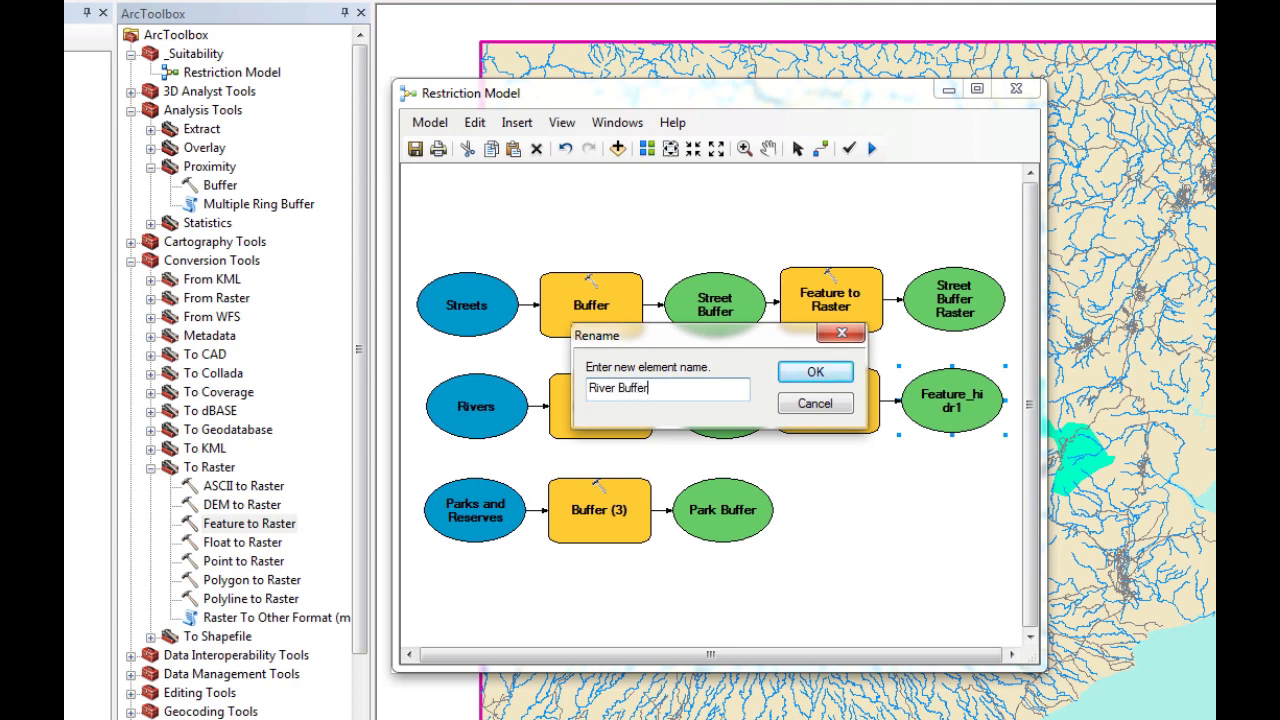
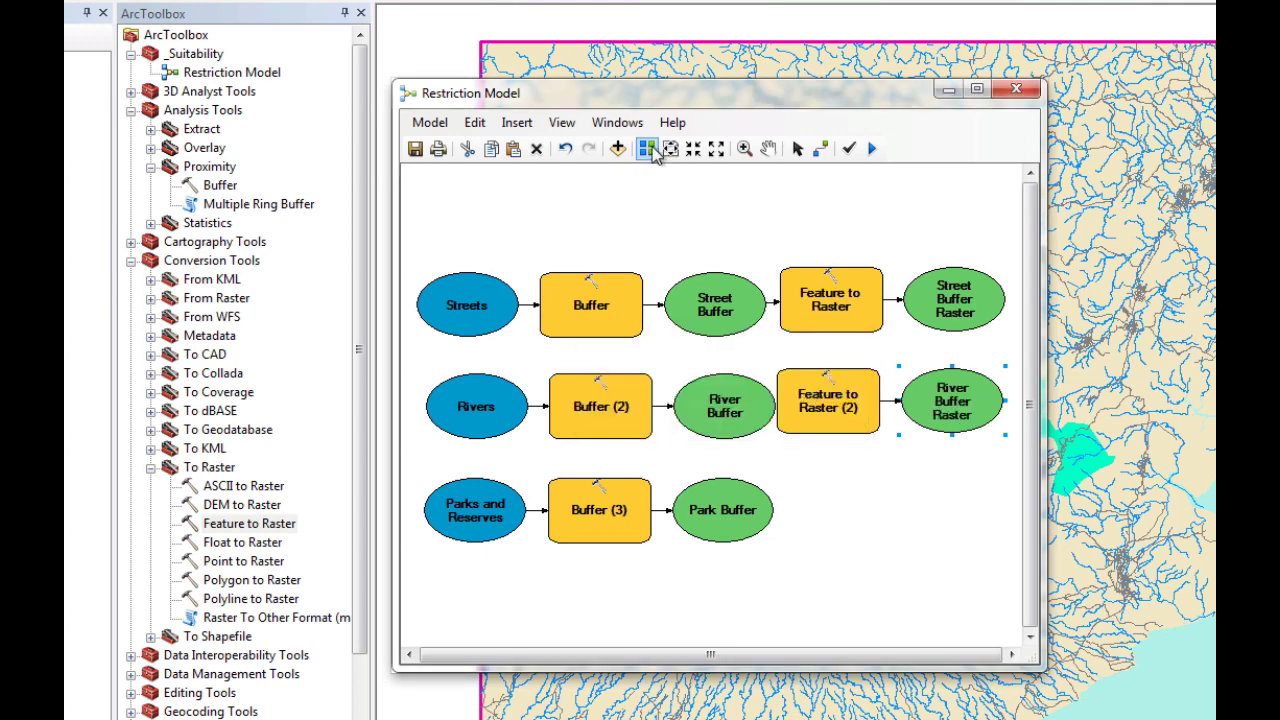
Auto-arrange the model diagram, fit it to full extent, and enlarge the model window to make room for more tools
click(647, 148)
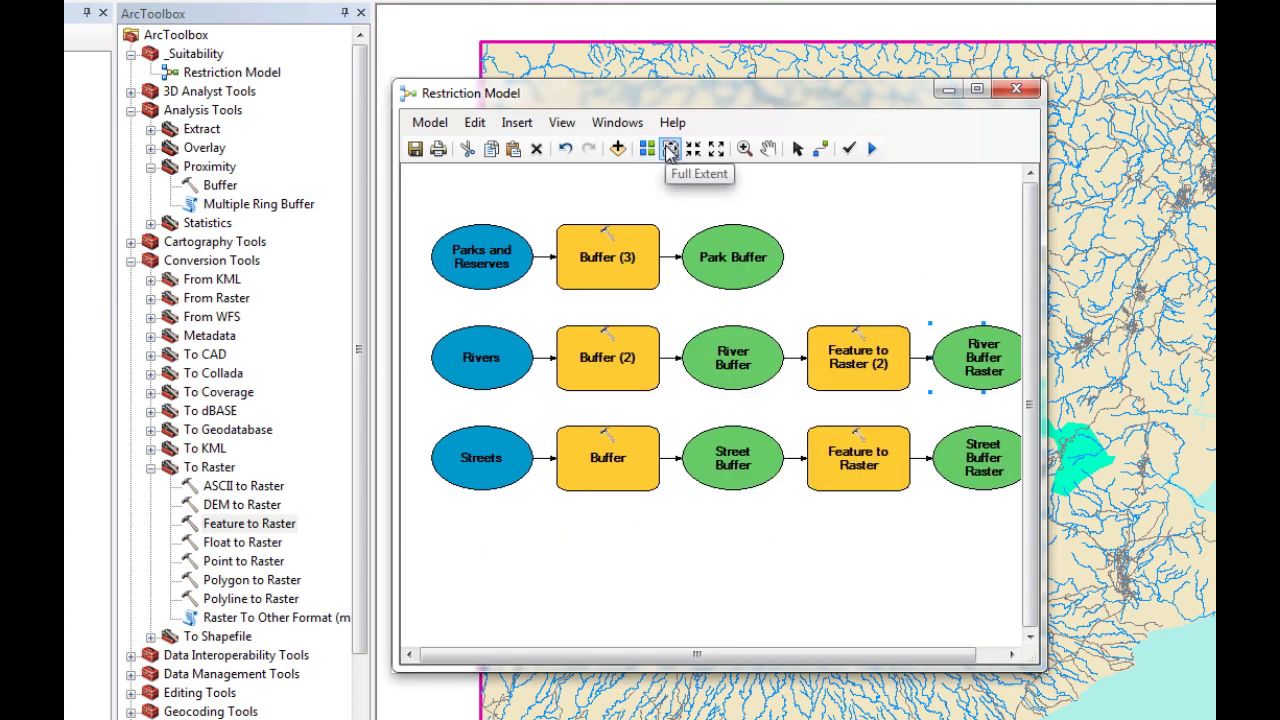
click(668, 148)
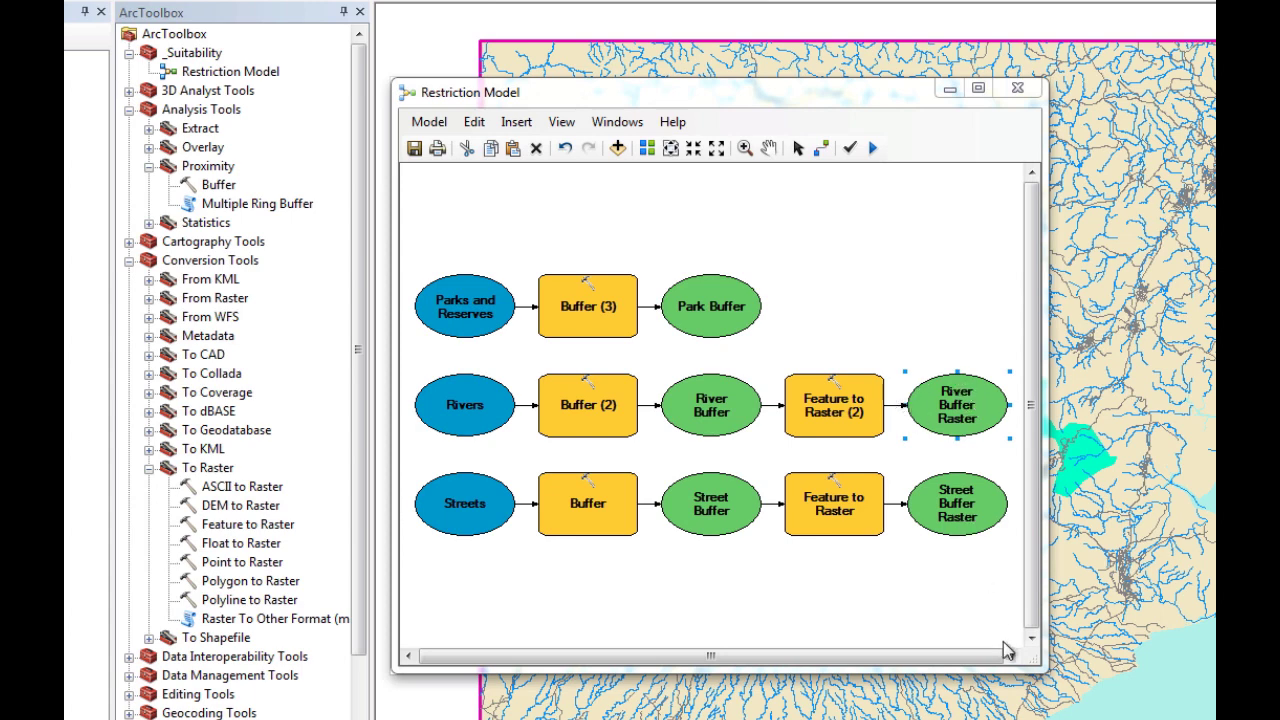
drag(1045, 668, 1240, 714)
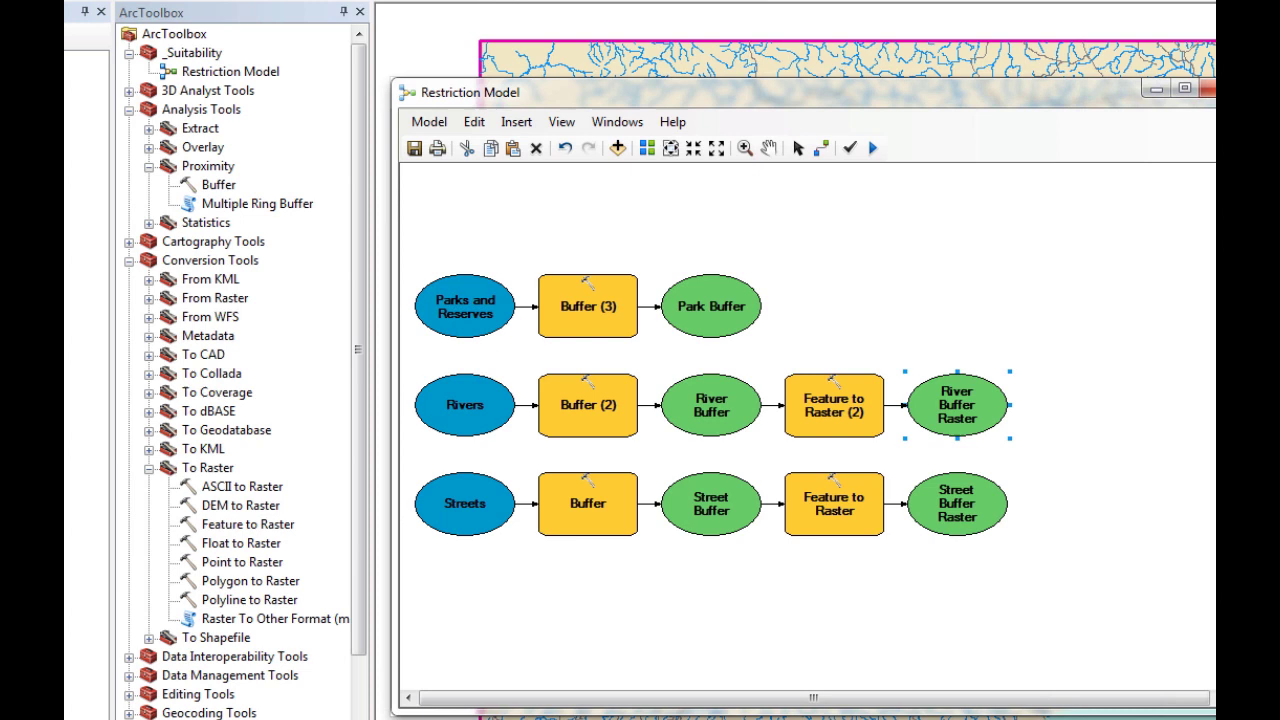
Add the Is Null tool from the Spatial Analyst logical math tools to the model, beside River Buffer Raster
click(148, 468)
click(148, 468)
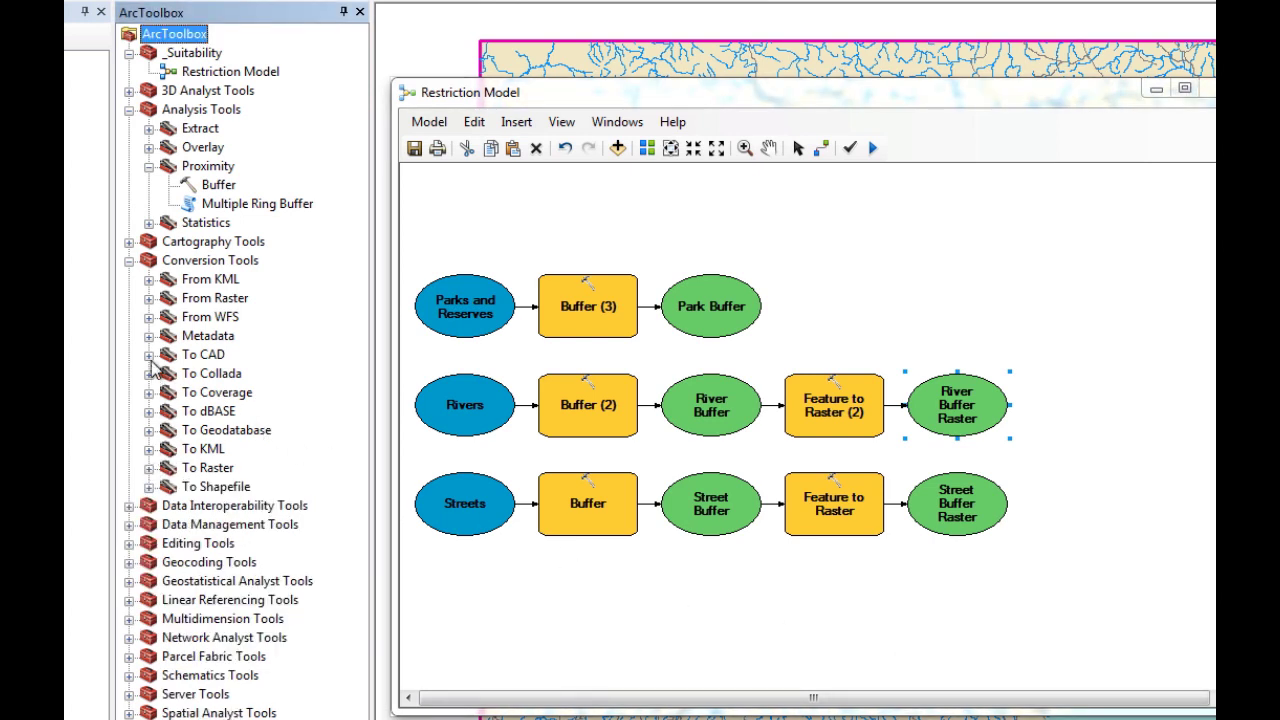
click(129, 260)
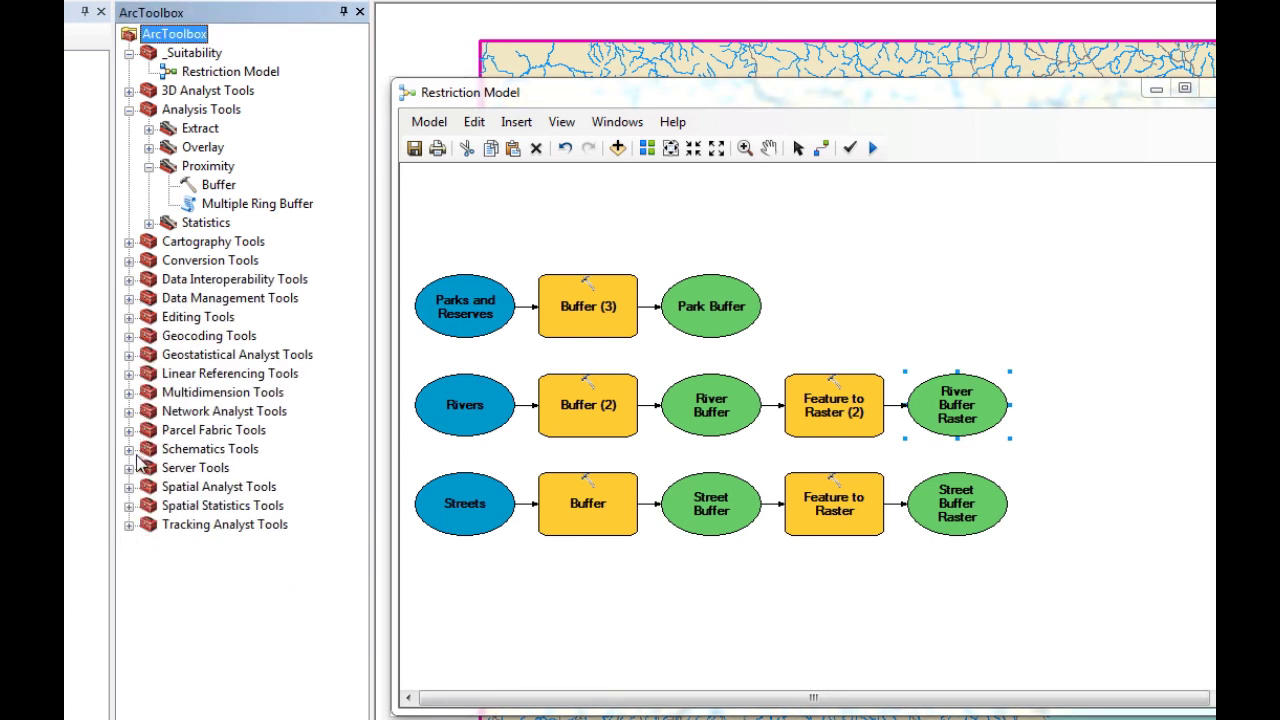
click(129, 487)
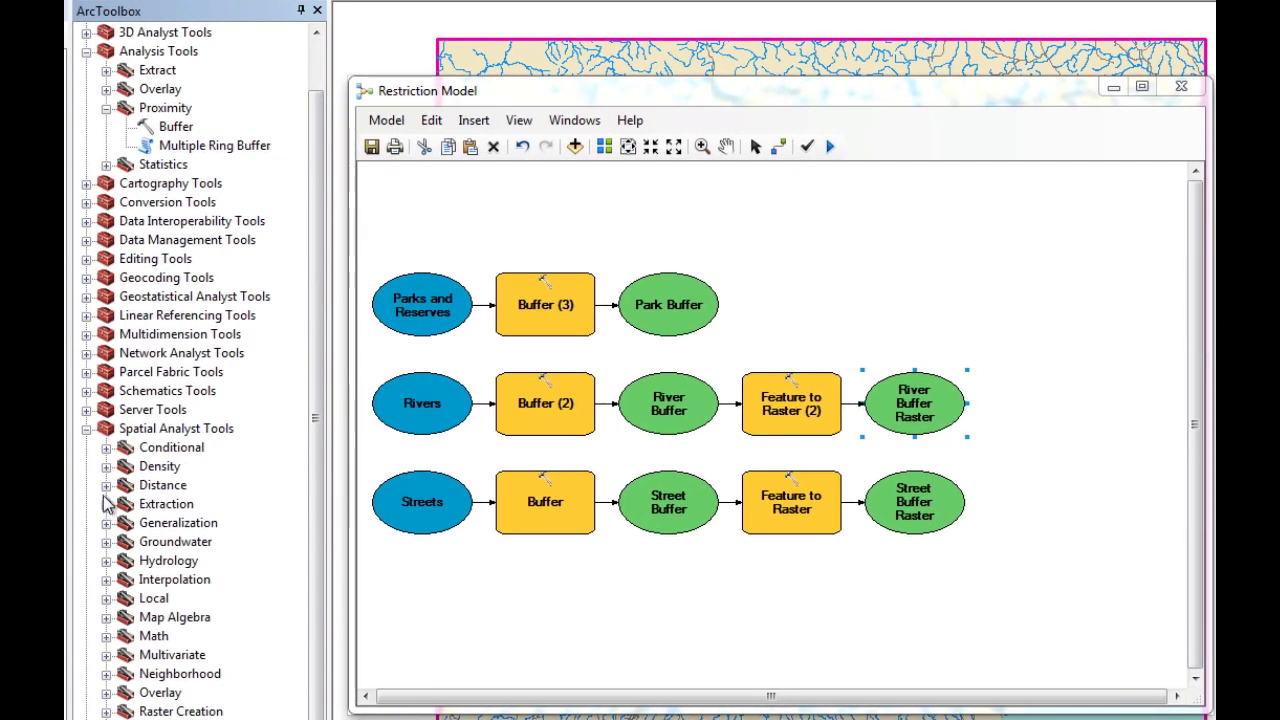
click(107, 637)
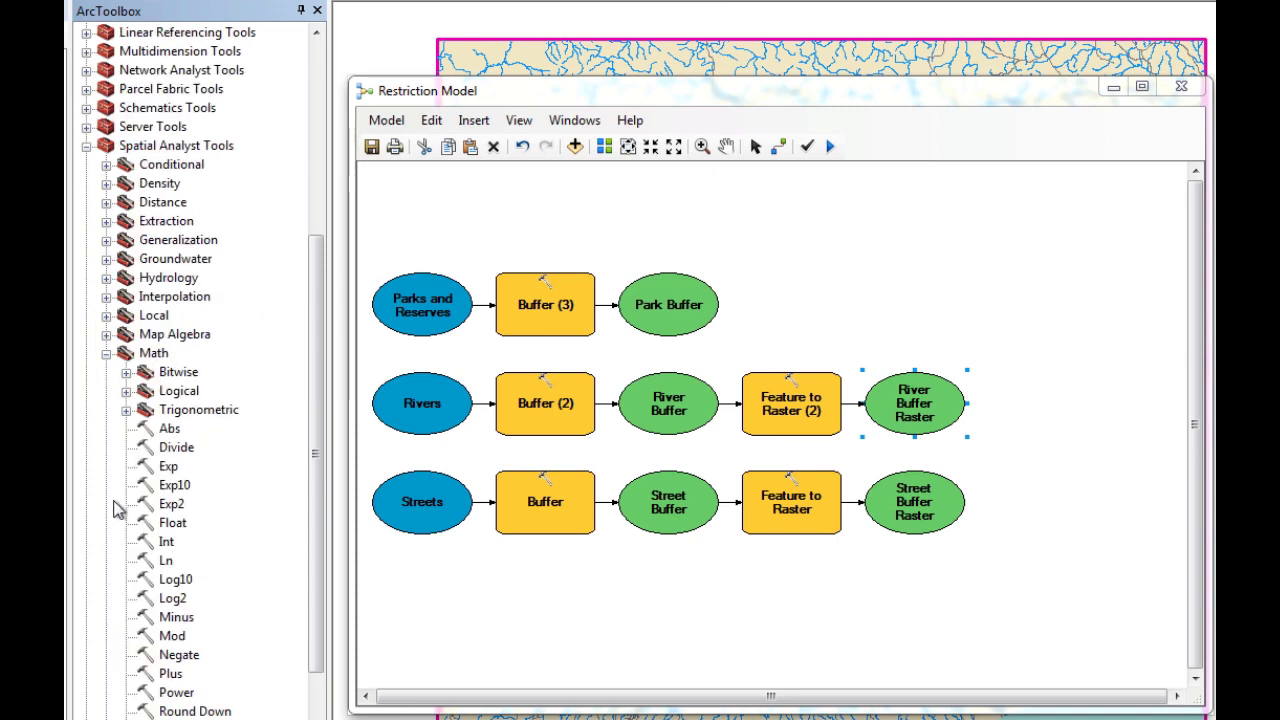
click(126, 391)
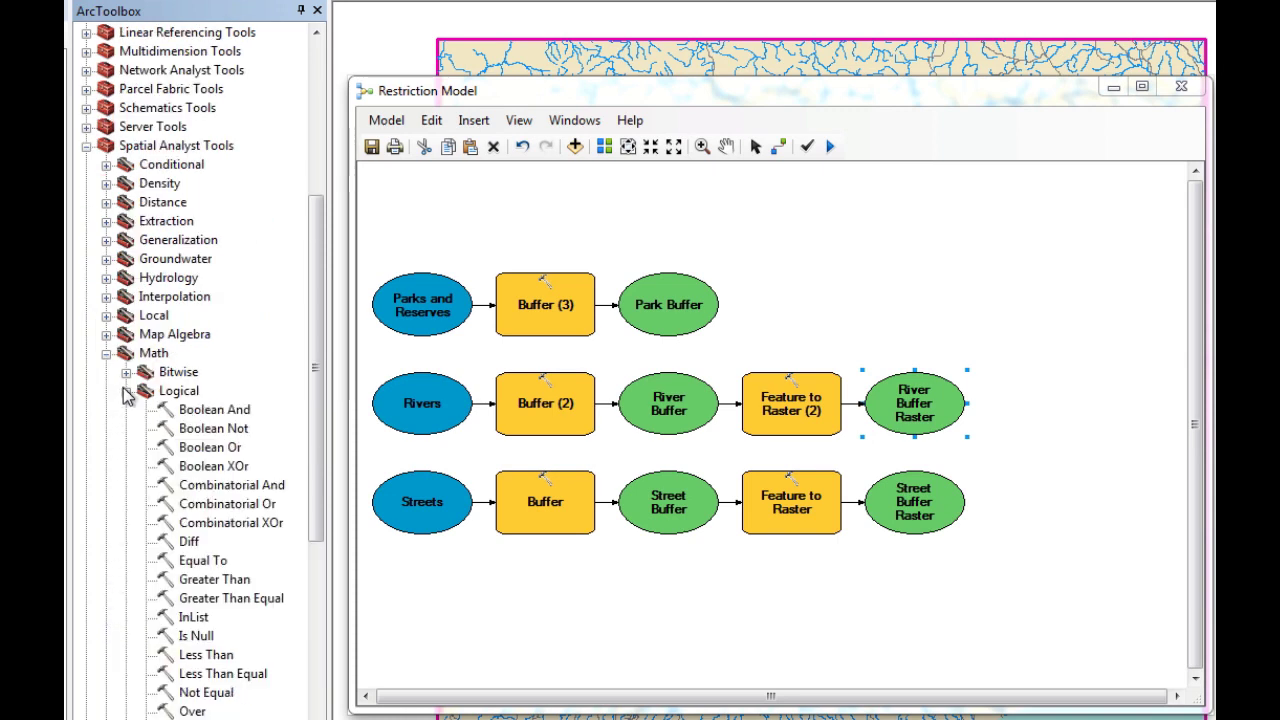
drag(190, 636, 1043, 397)
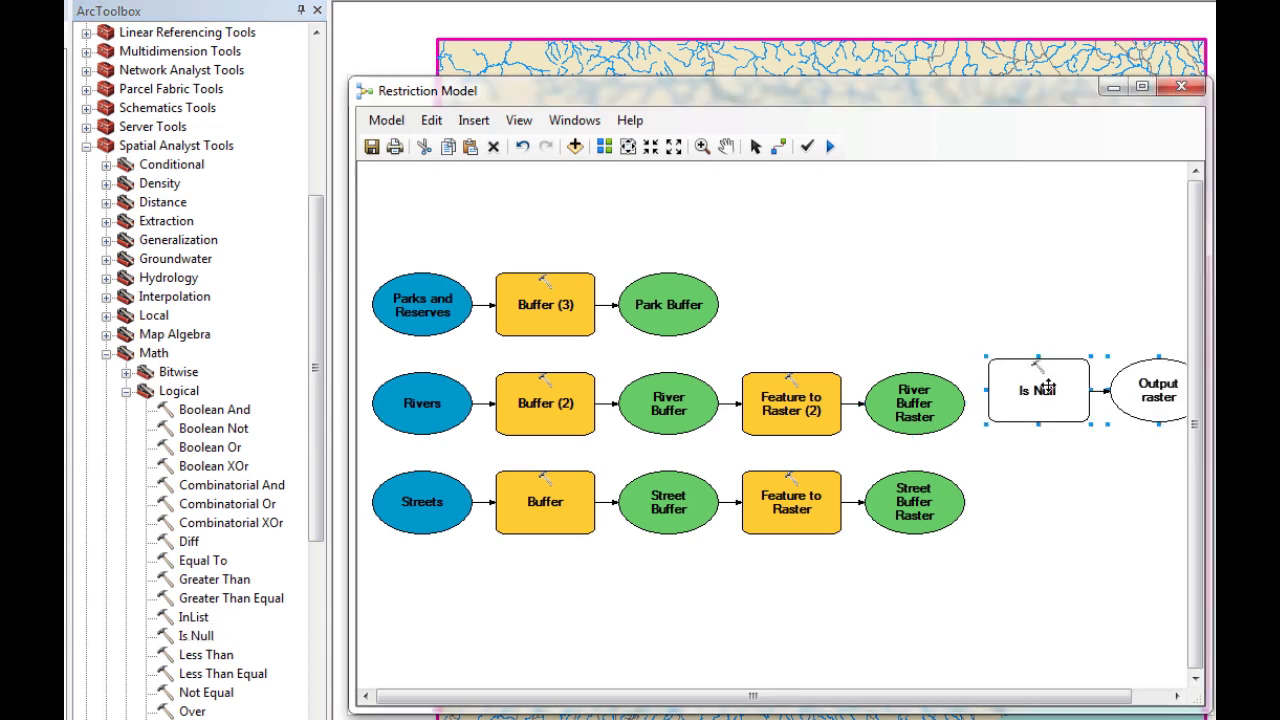
Set Street Buffer Raster as the Is Null tool's input raster and name its output element Street Restriction, placed beside the tool
double_click(1040, 392)
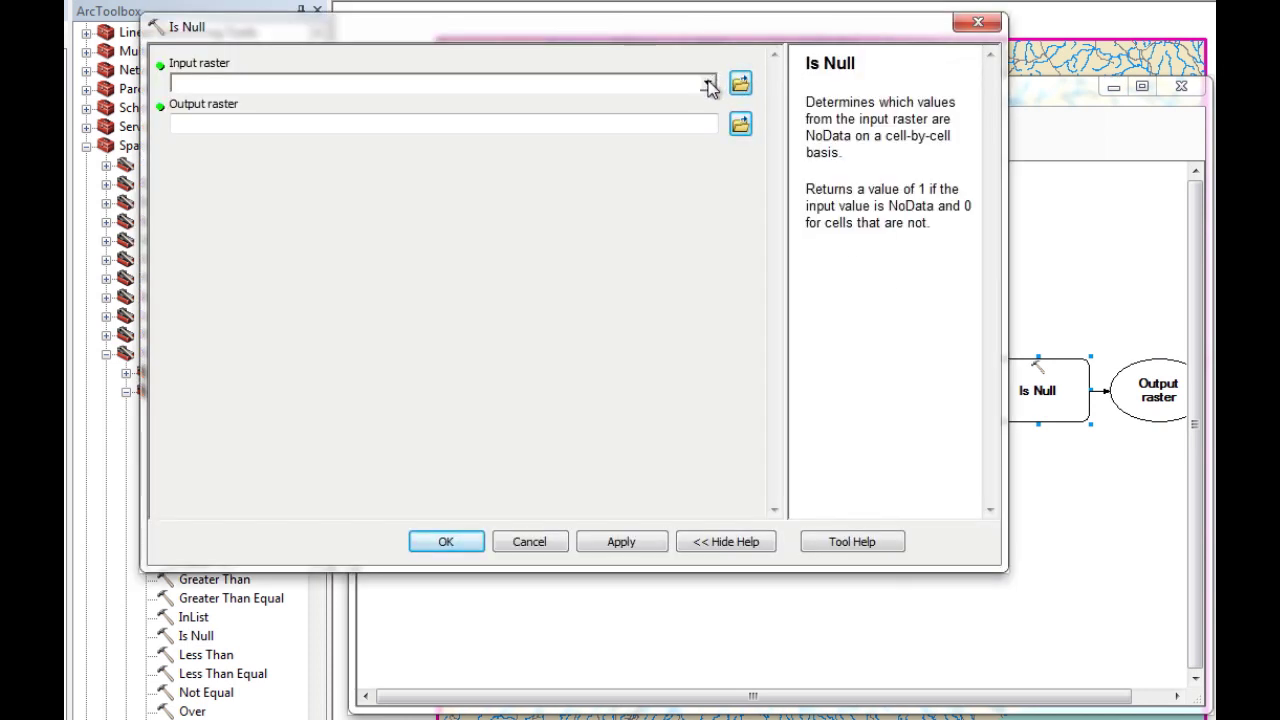
click(708, 84)
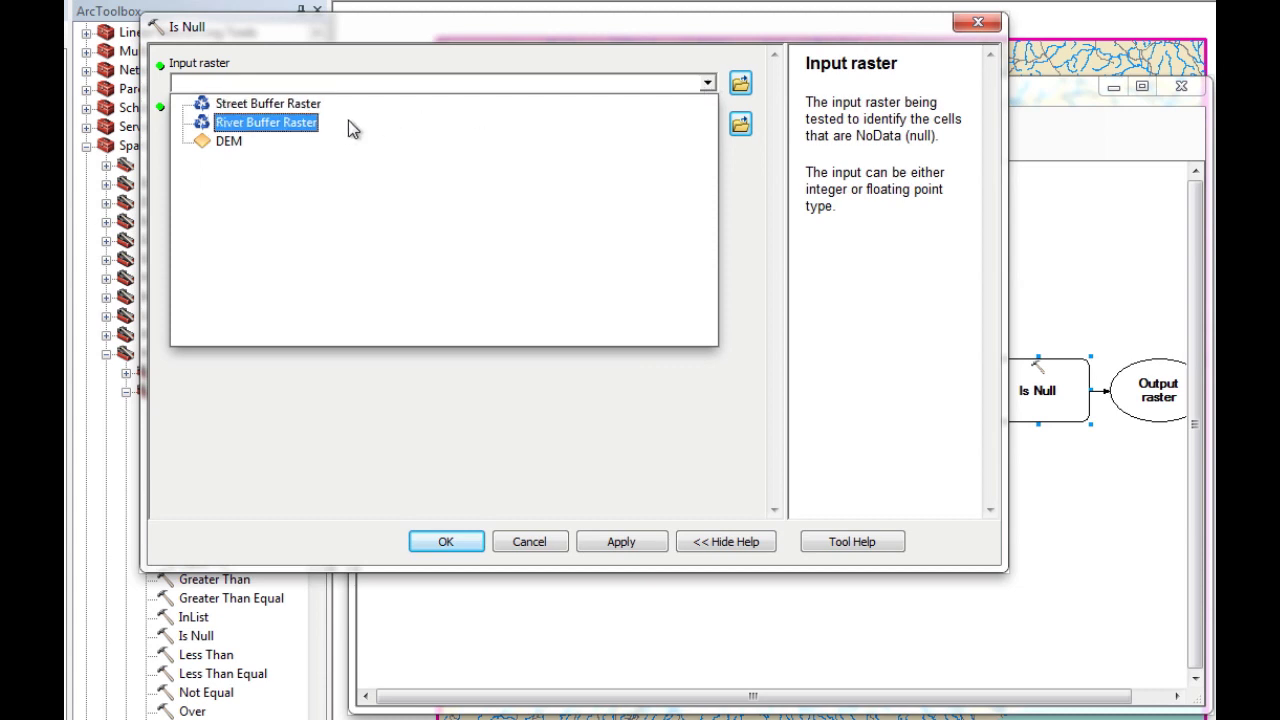
click(303, 106)
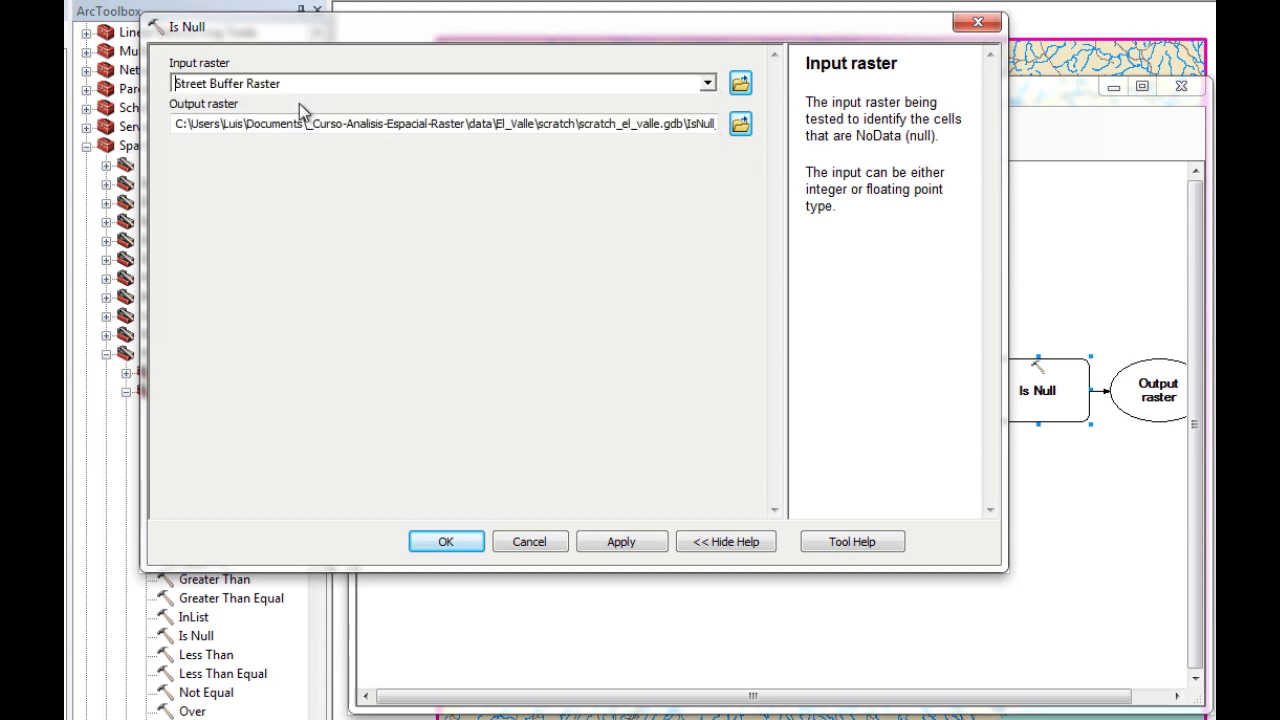
click(648, 544)
click(494, 543)
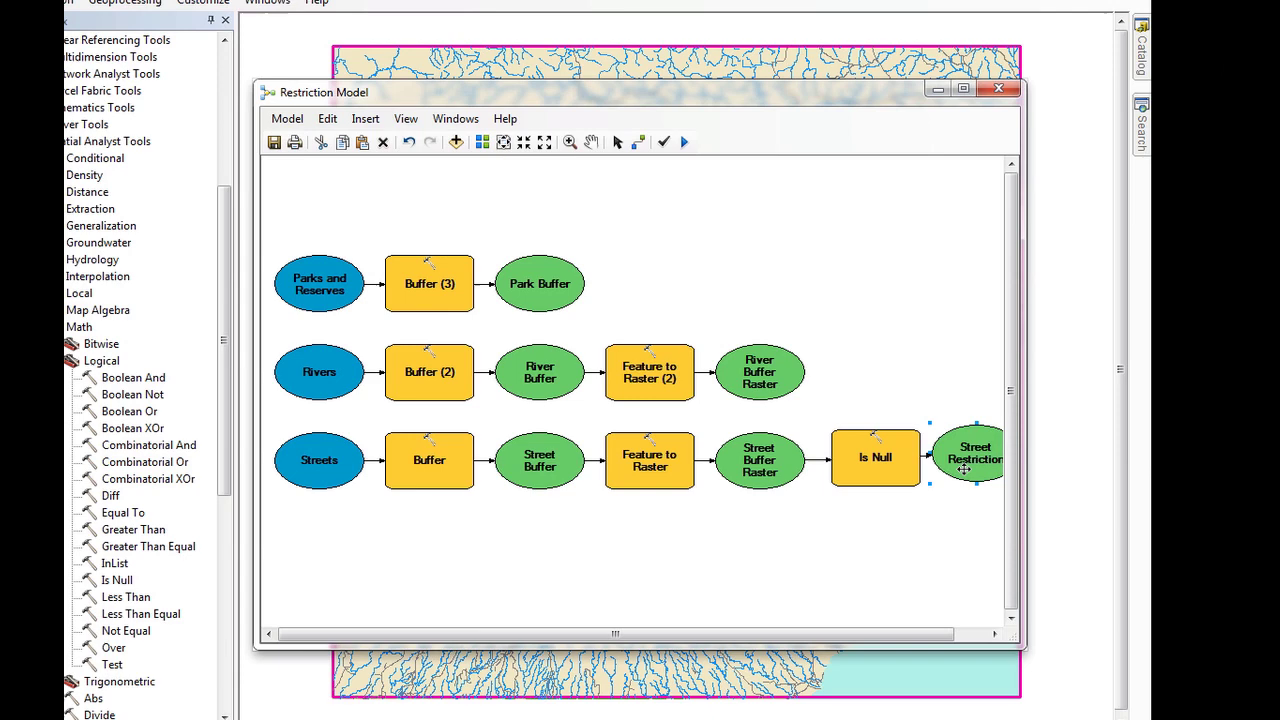
drag(963, 468, 967, 480)
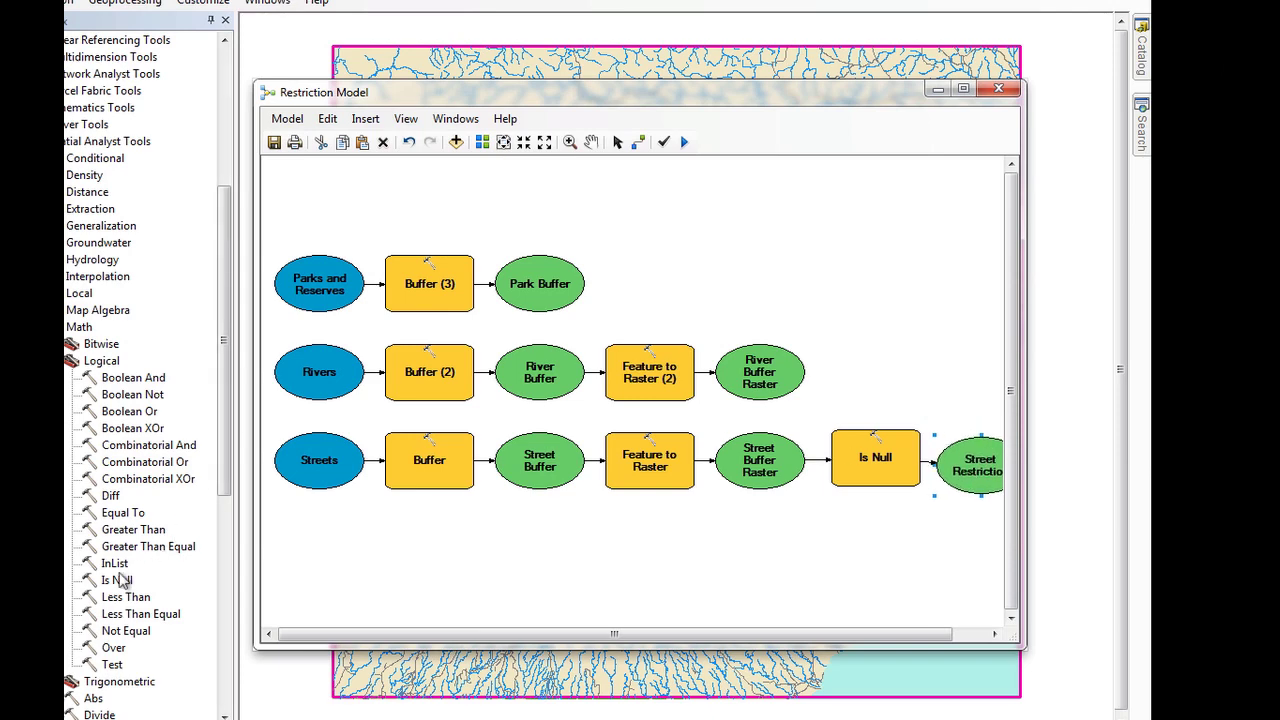
Add a second Is Null tool beside River Buffer Raster, with River Buffer Raster as its input raster
drag(118, 580, 873, 350)
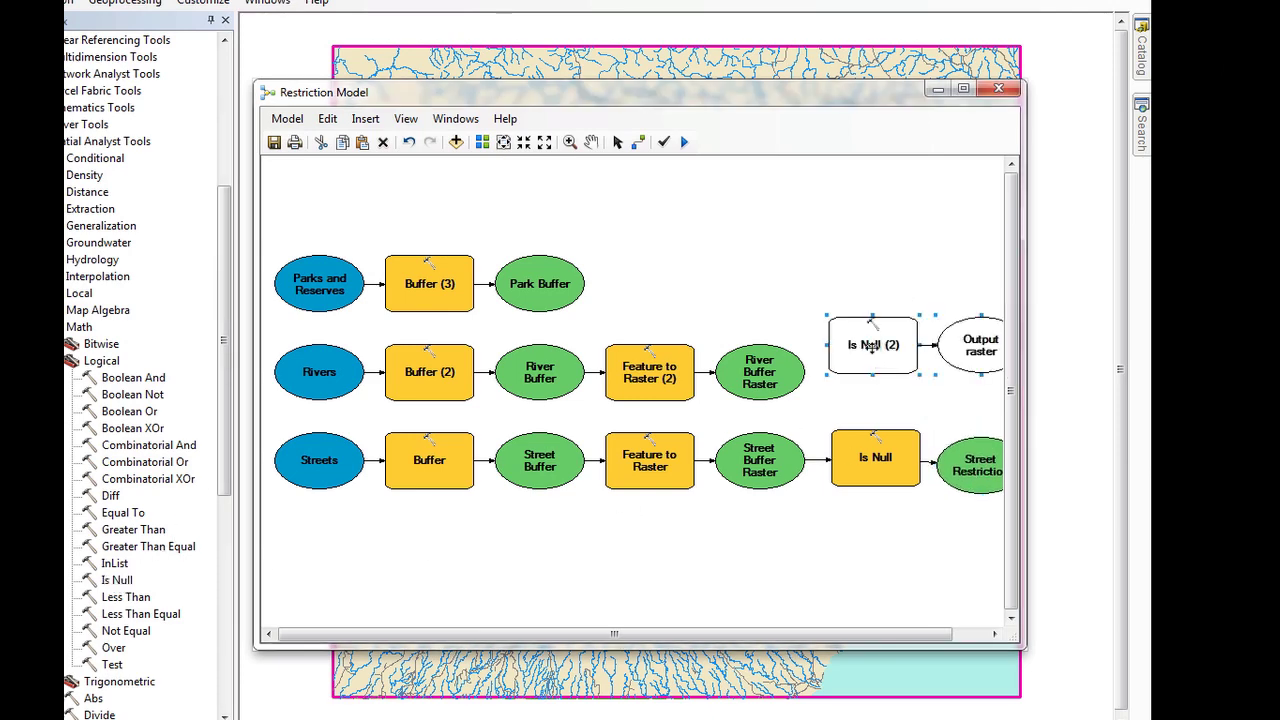
double_click(873, 345)
click(575, 86)
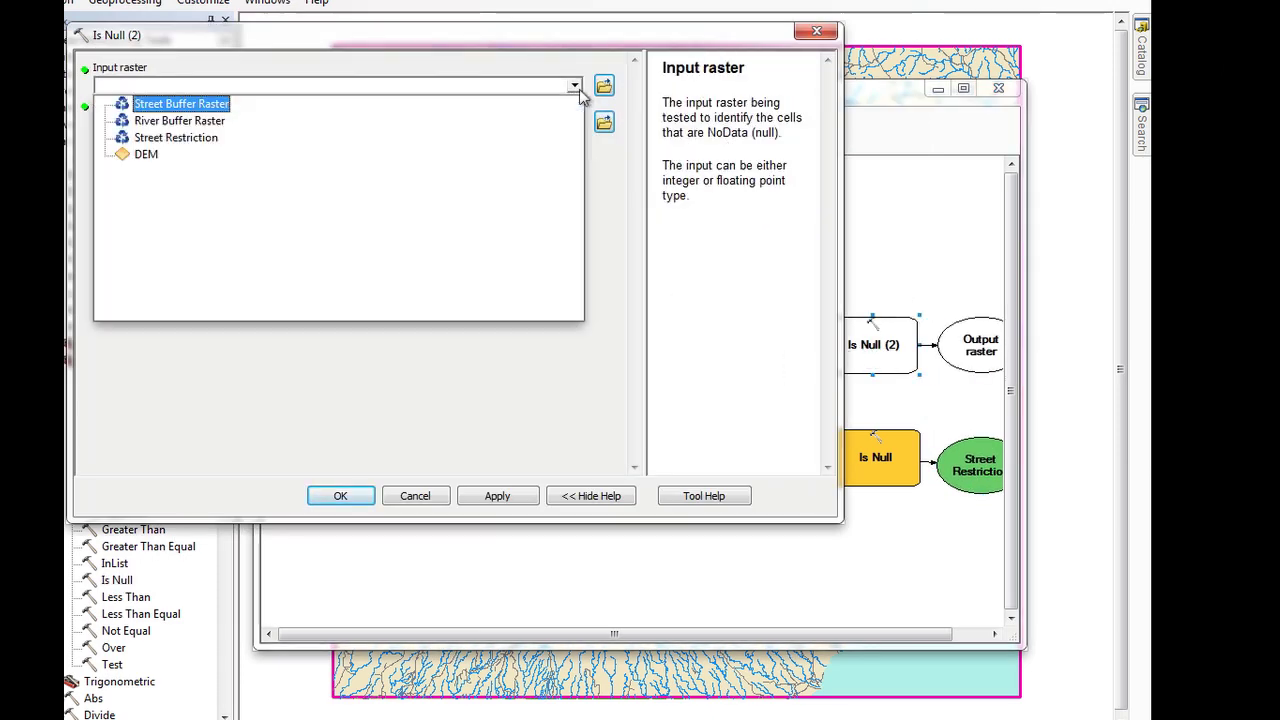
click(172, 121)
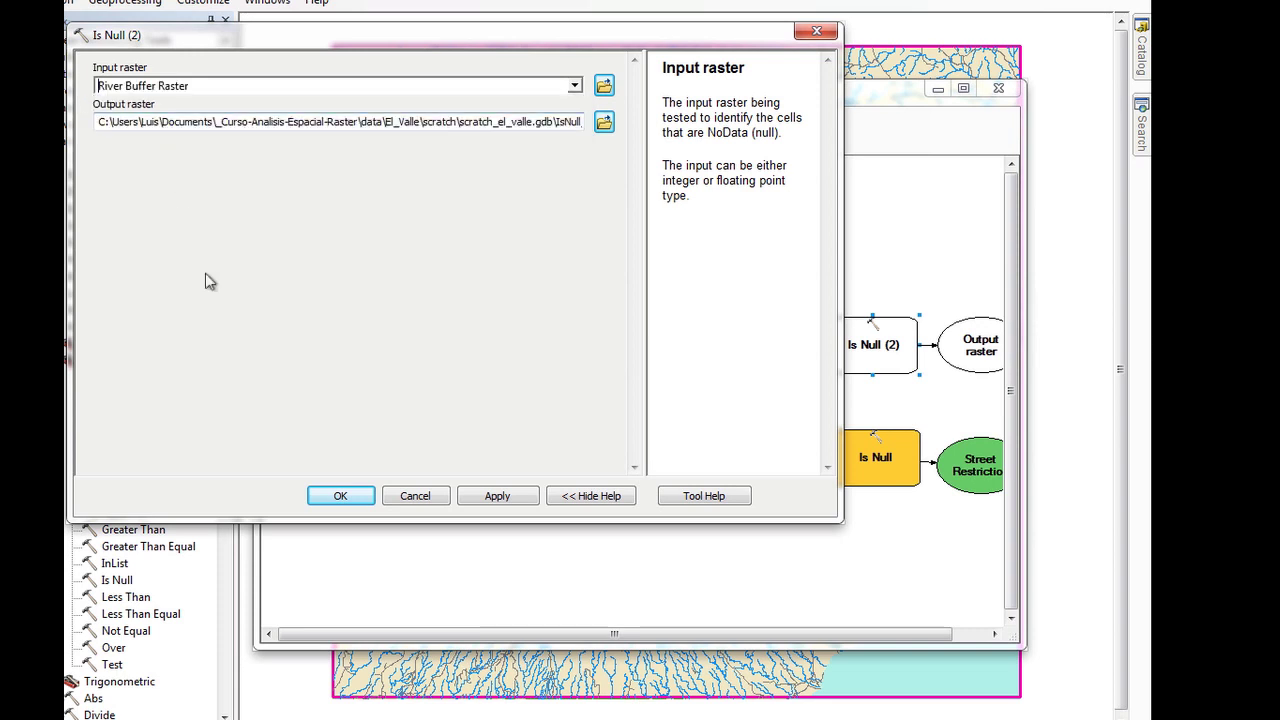
click(339, 494)
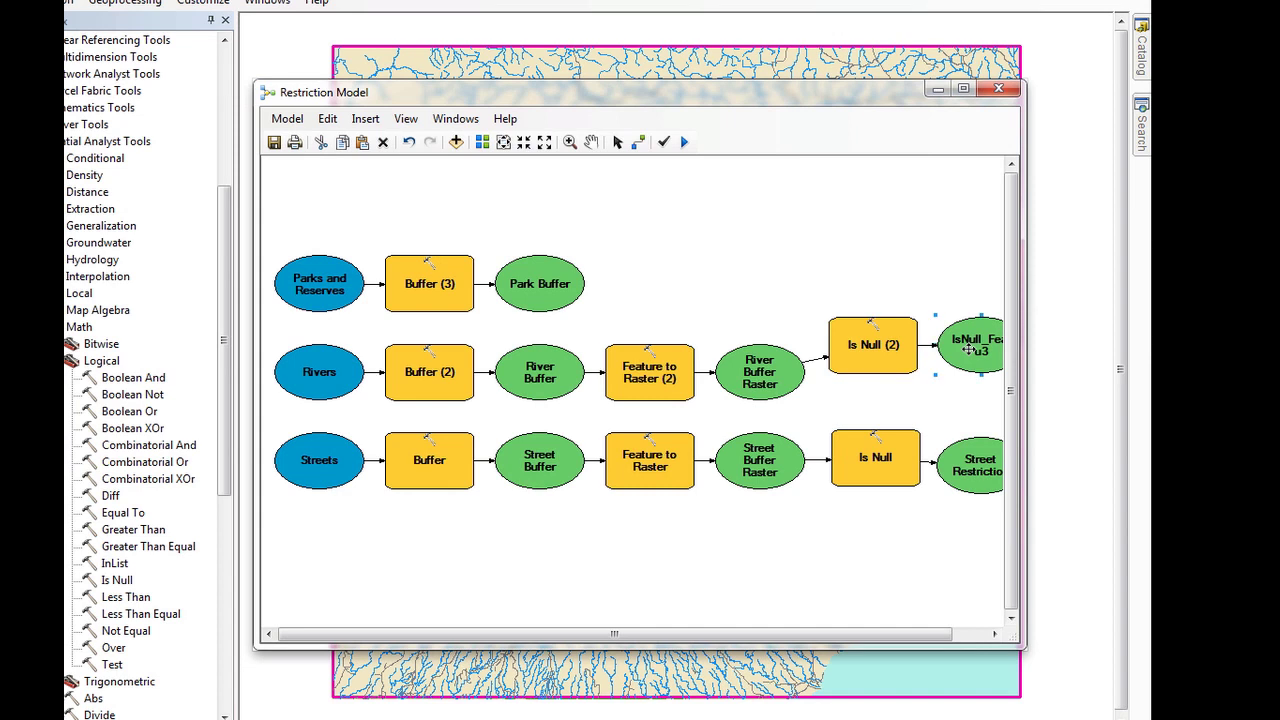
Rename the output element of the river Is Null tool to River Restriction and auto-arrange the model diagram
right_click(968, 348)
click(1010, 576)
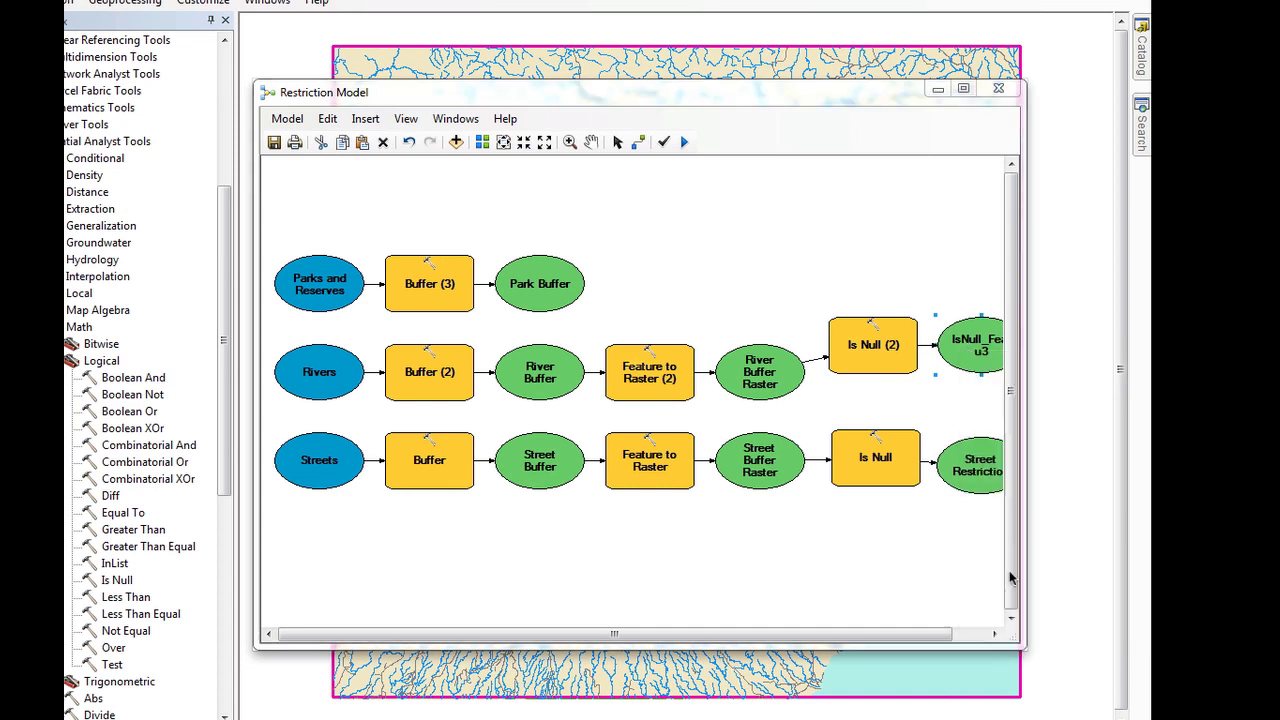
text(River Restriction)
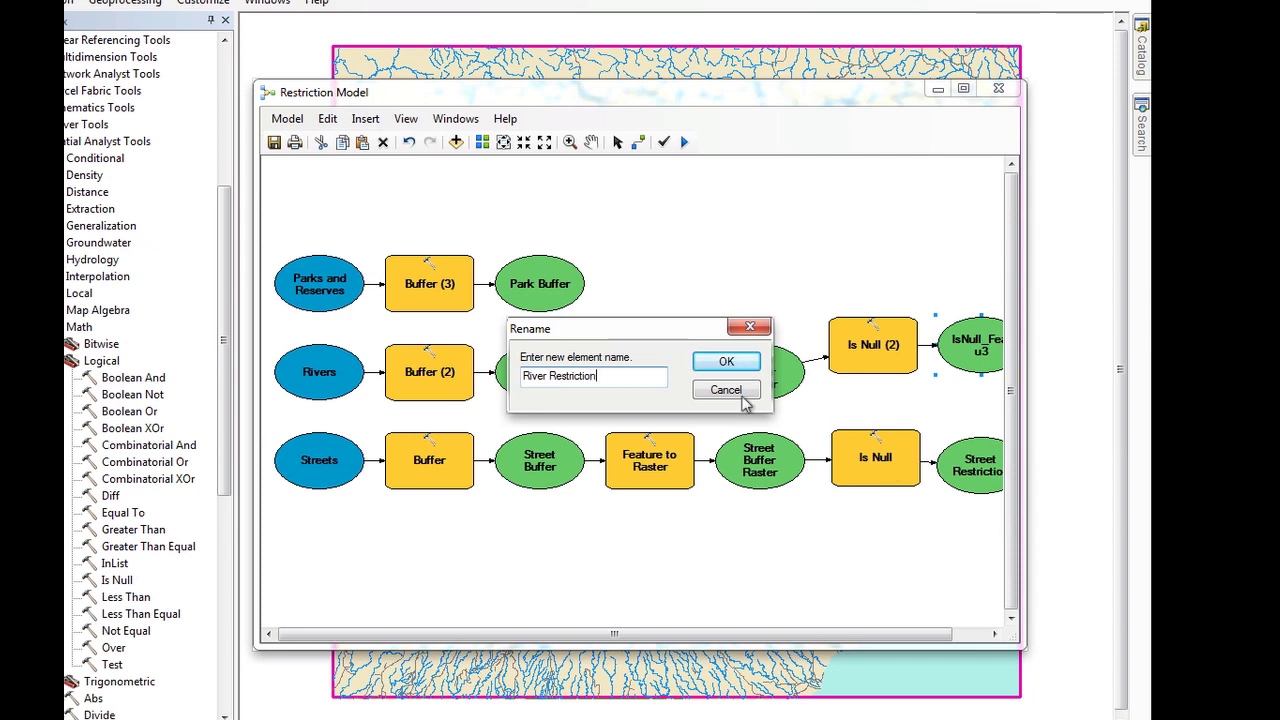
click(722, 366)
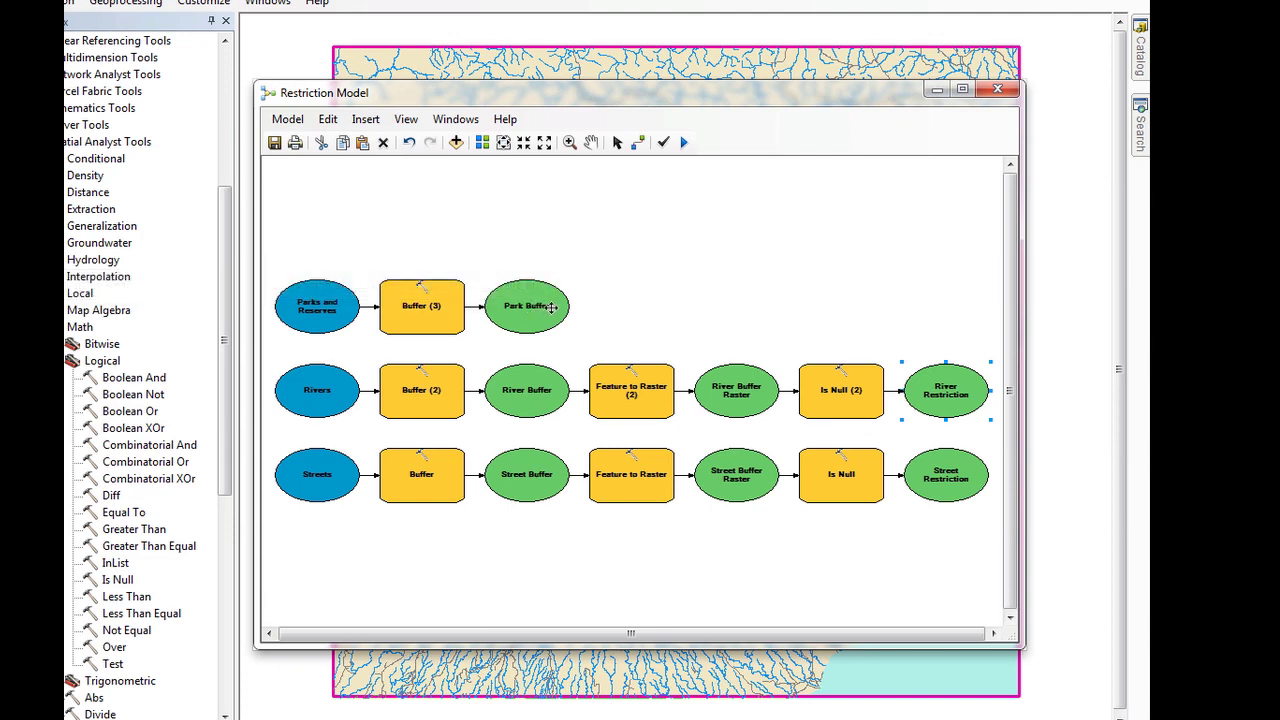
Examine the extent of the parks and reserves polygons on the map behind the model, and return to the Restriction Model
mouse_move(547, 311)
click(937, 90)
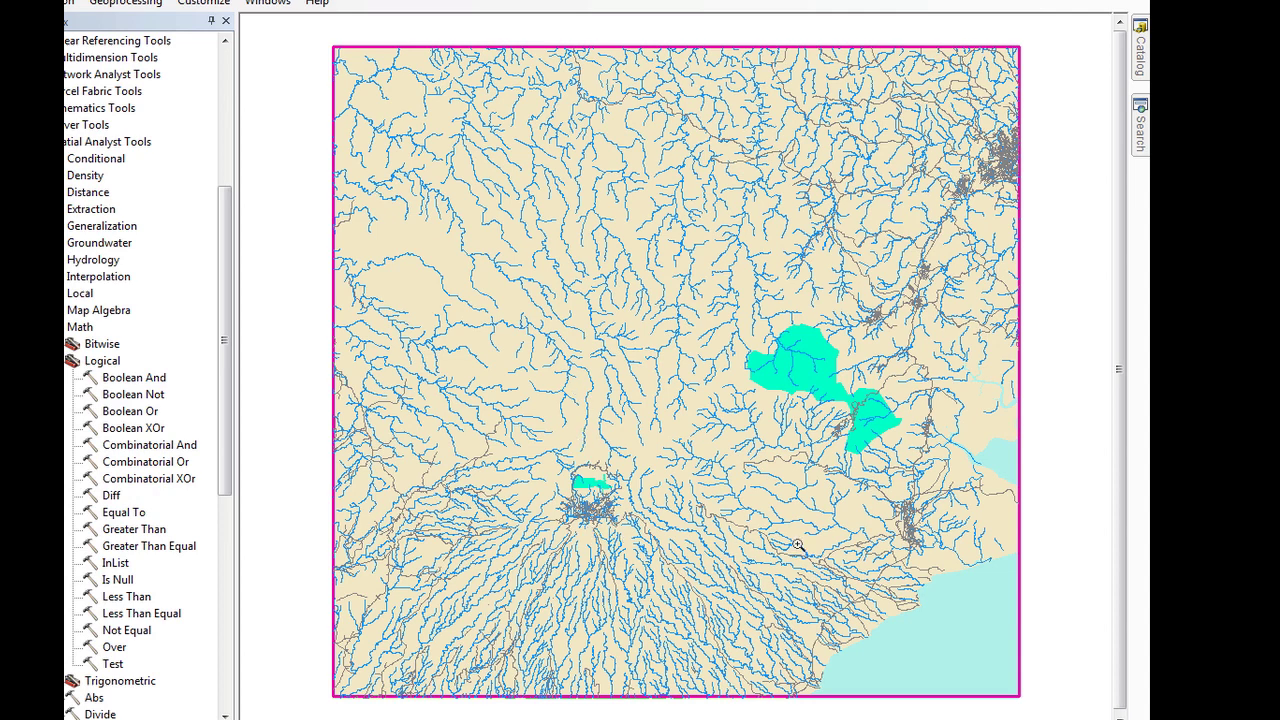
drag(565, 313, 900, 537)
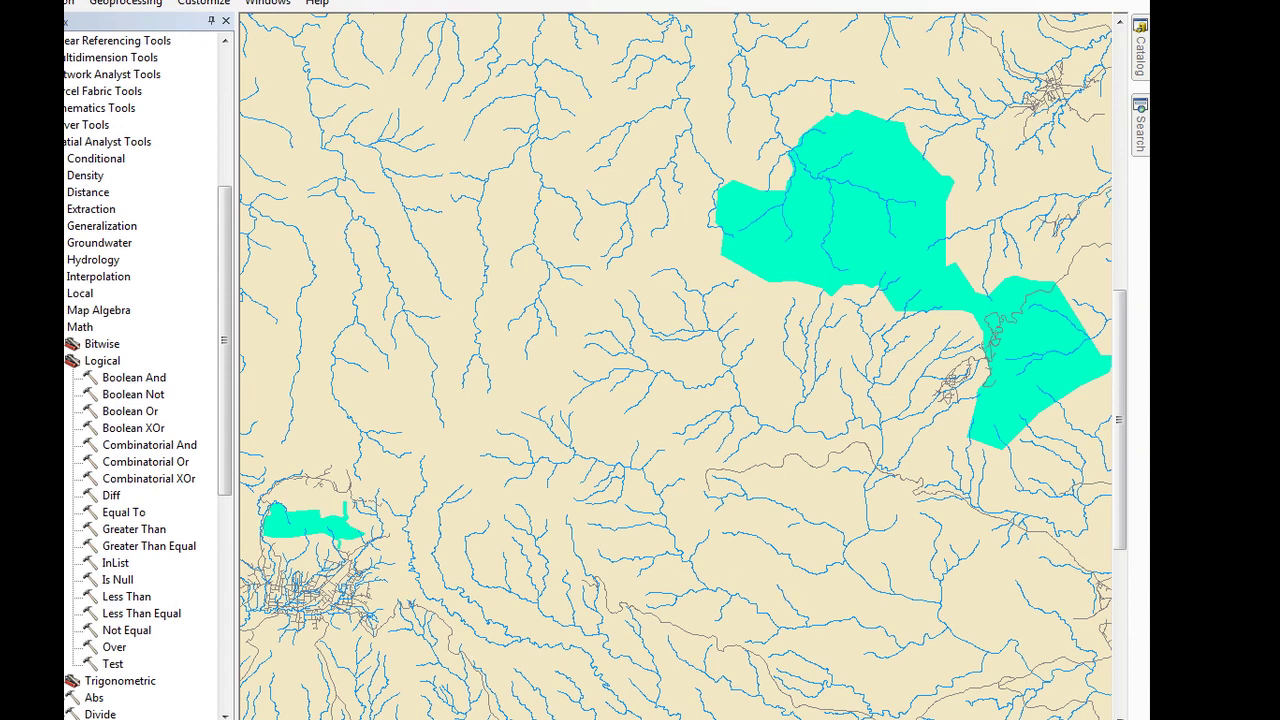
key(alt+Tab)
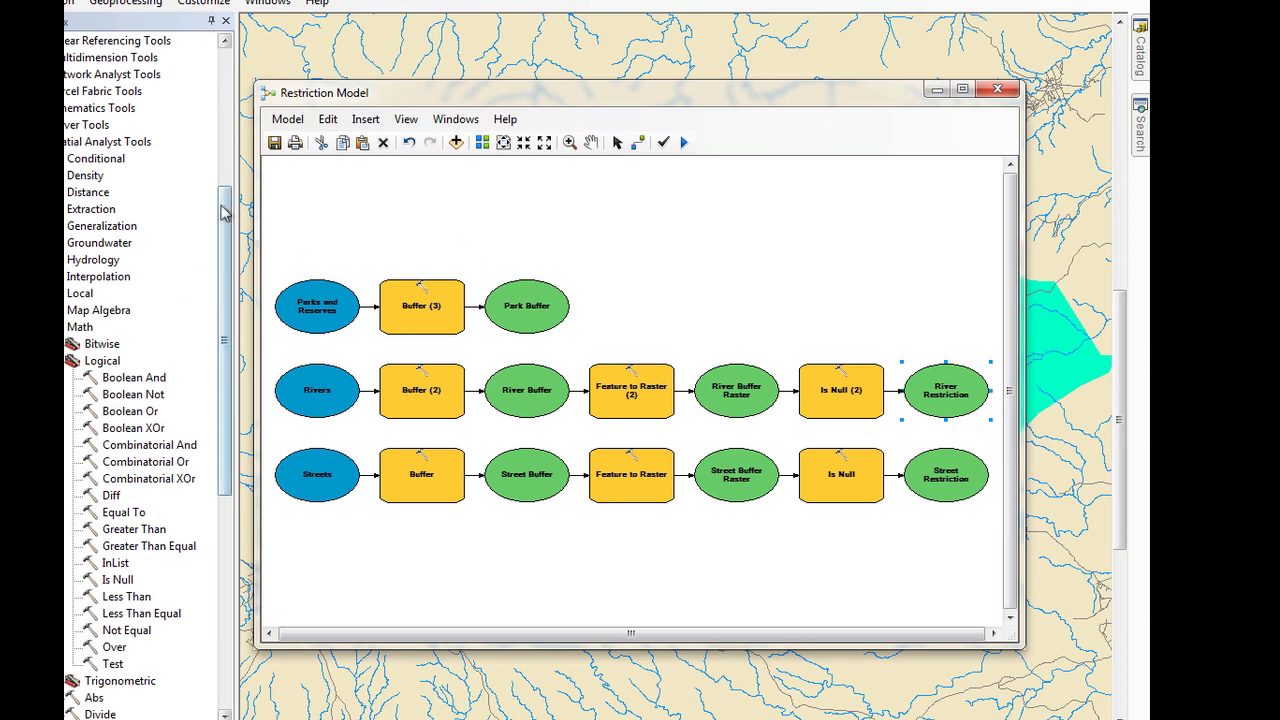
Add the Union tool from the Analysis overlay tools to the model, above and beyond Park Buffer
drag(225, 212, 238, 72)
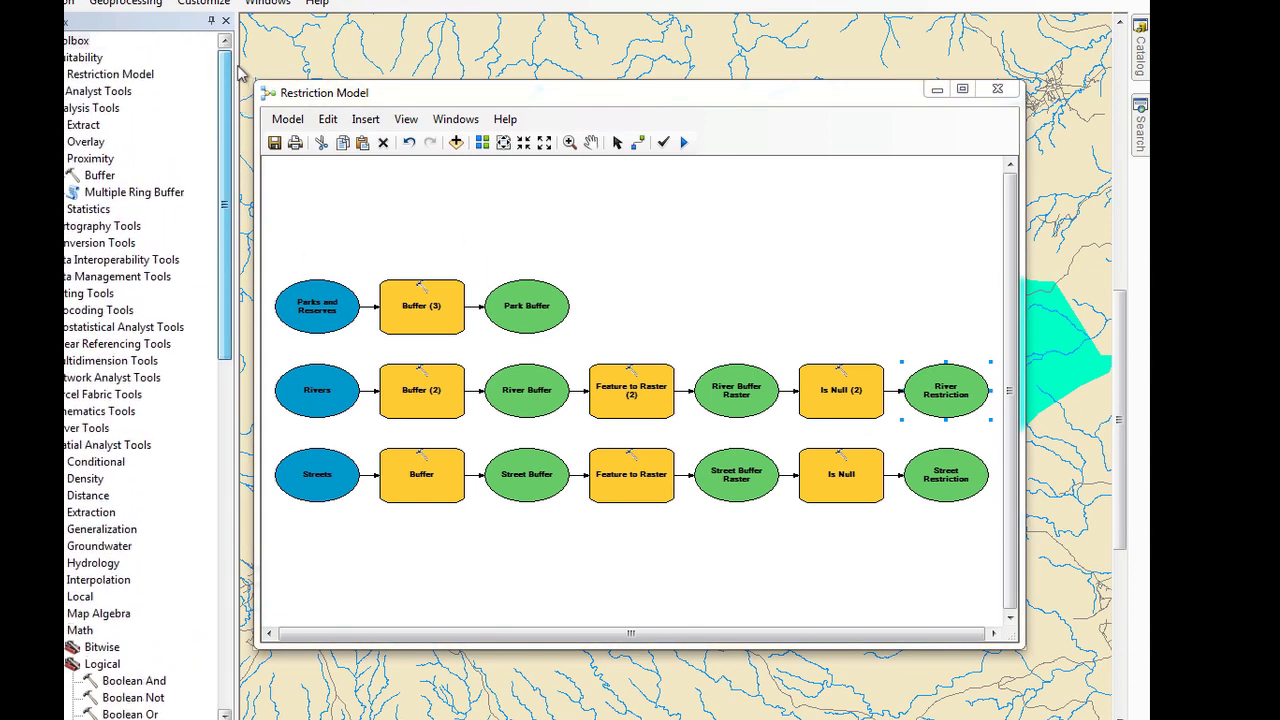
click(37, 141)
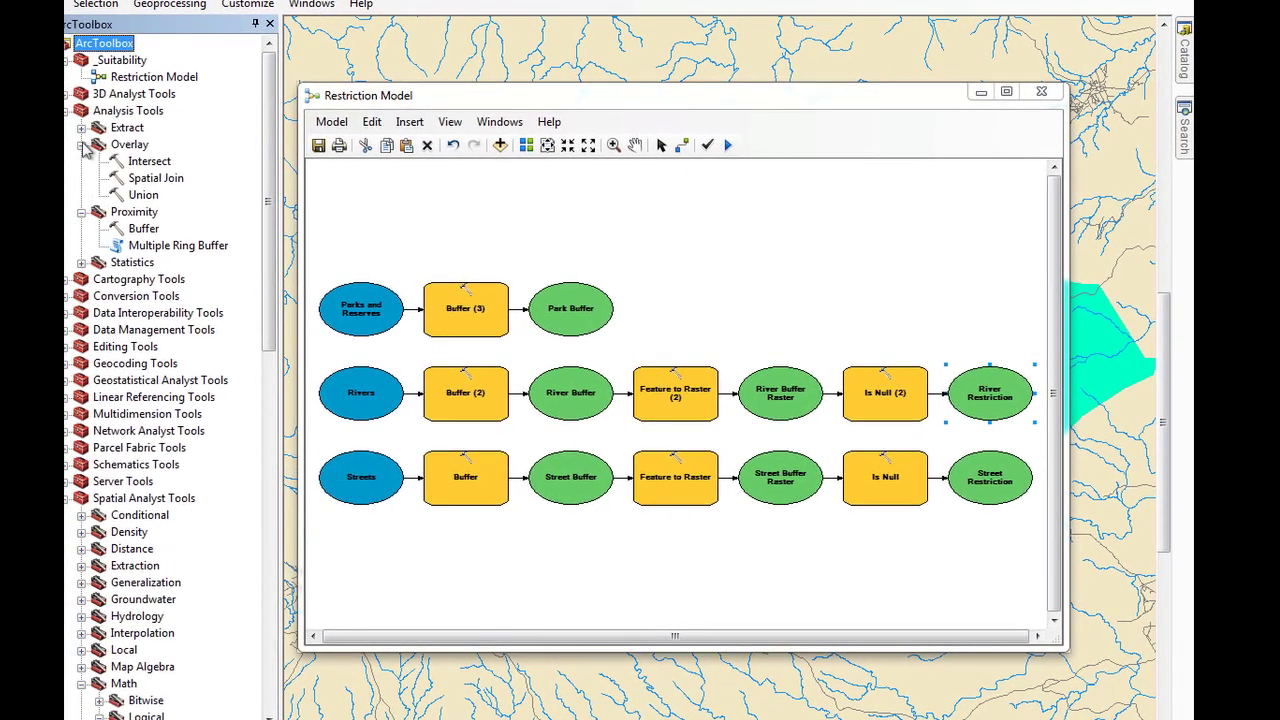
click(145, 196)
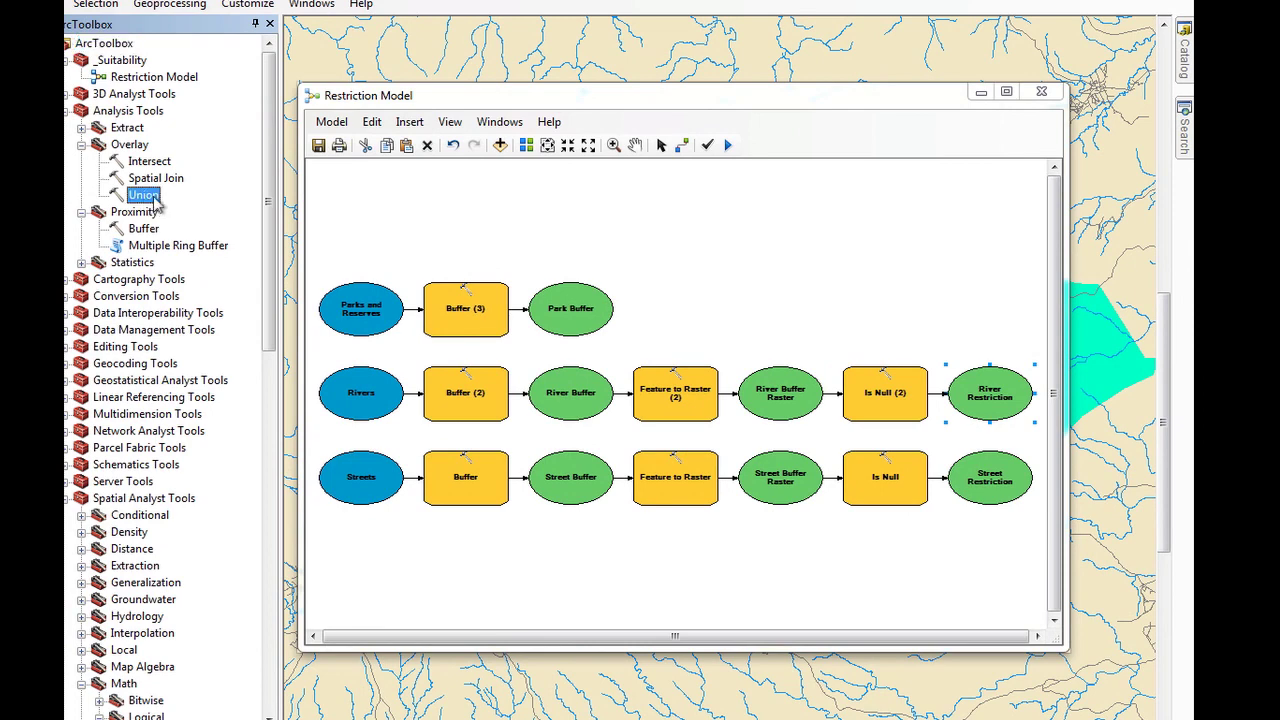
drag(145, 198, 727, 247)
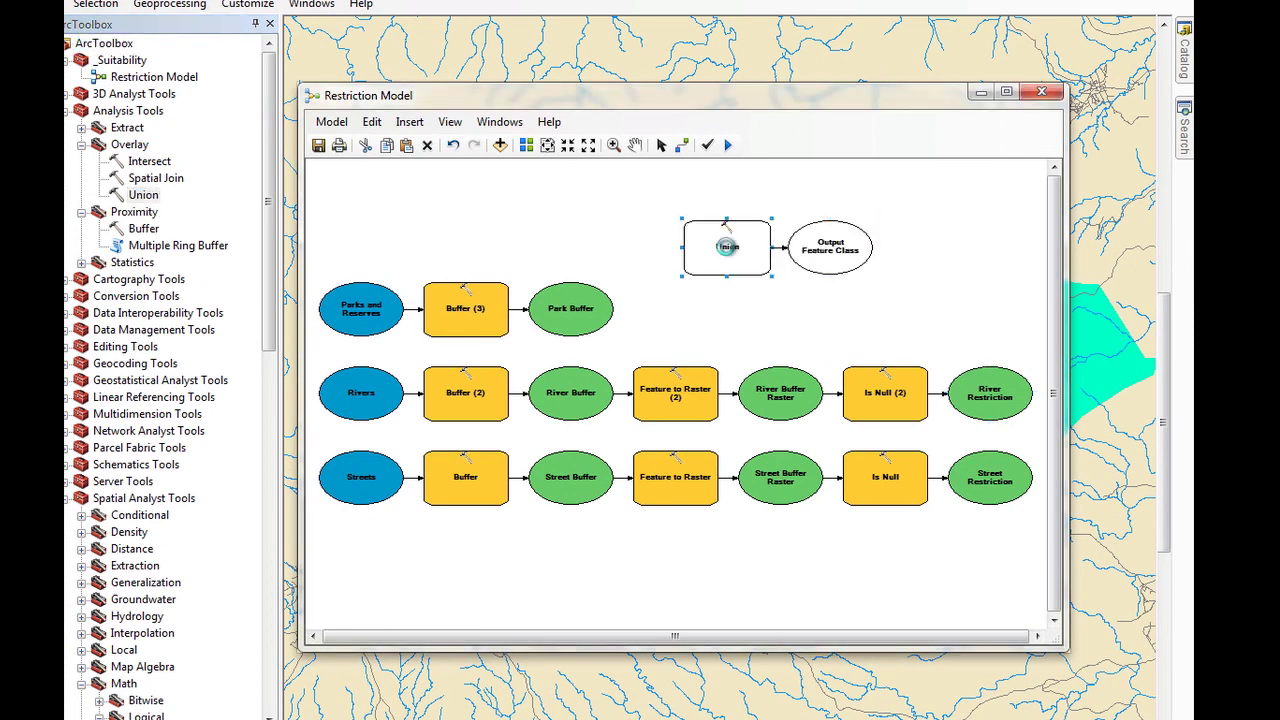
Set Park Buffer and Study Area as the input features of the Union tool
double_click(727, 247)
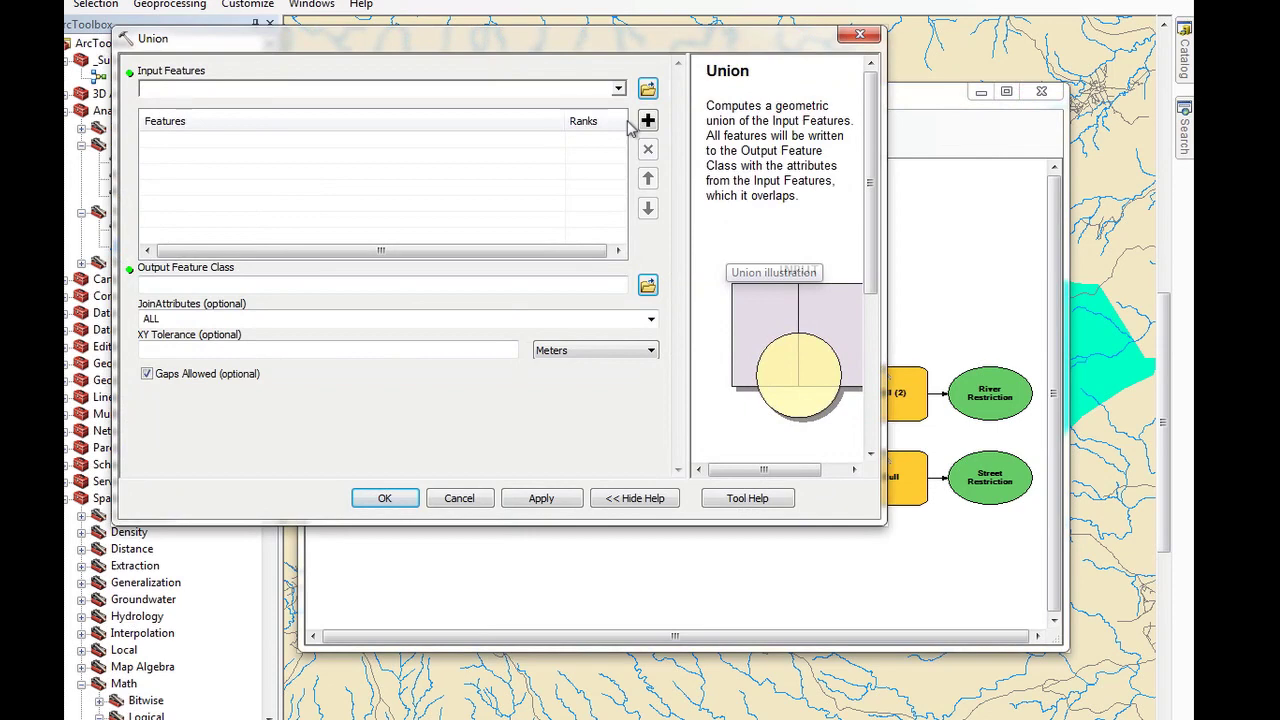
click(619, 89)
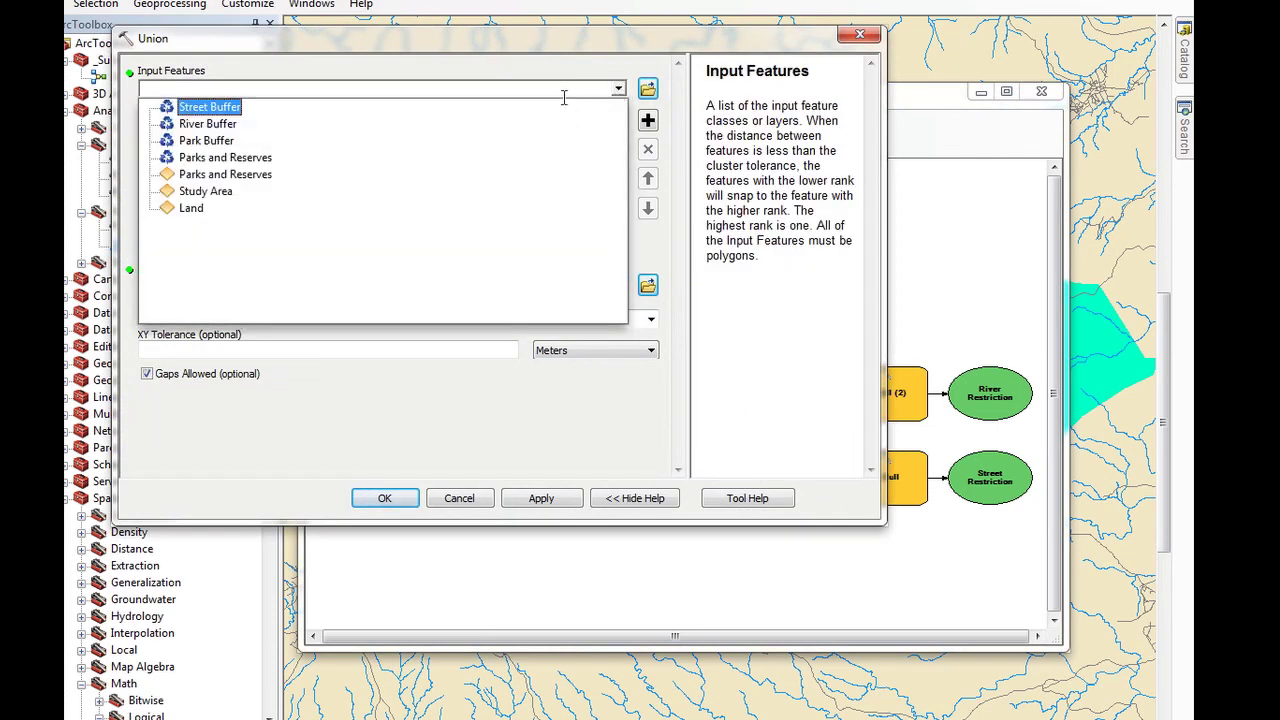
click(206, 140)
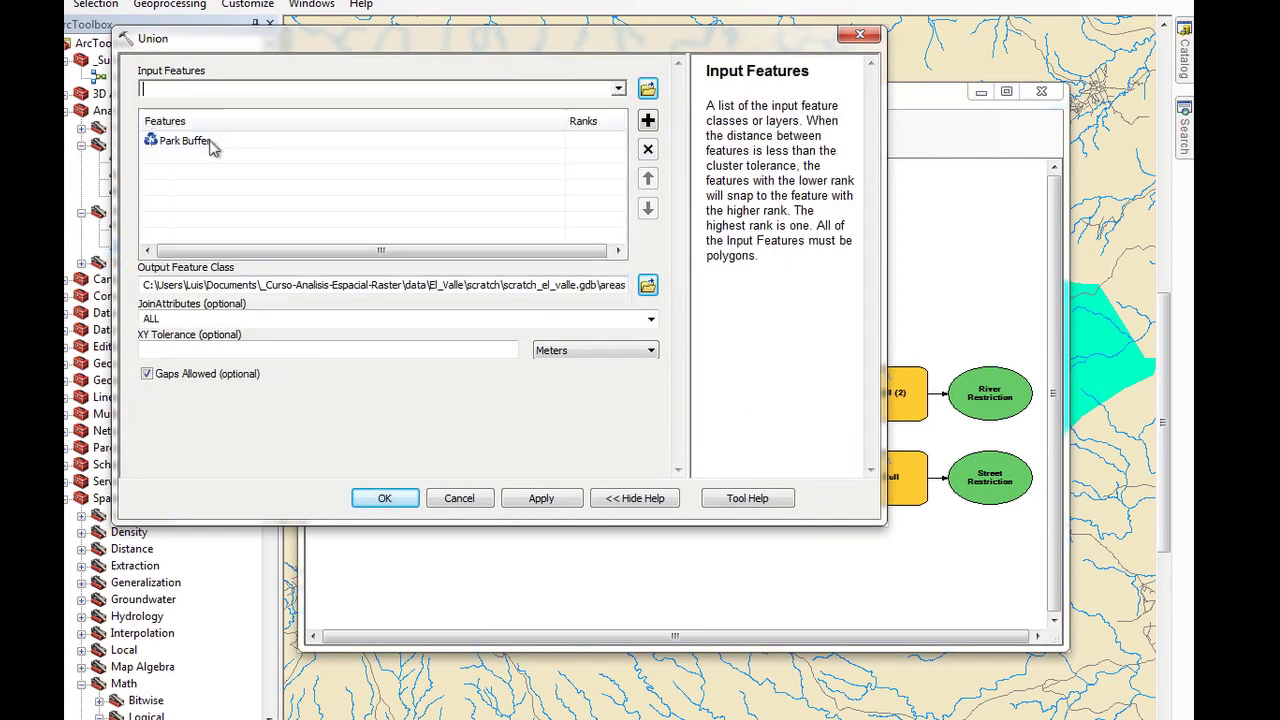
click(619, 89)
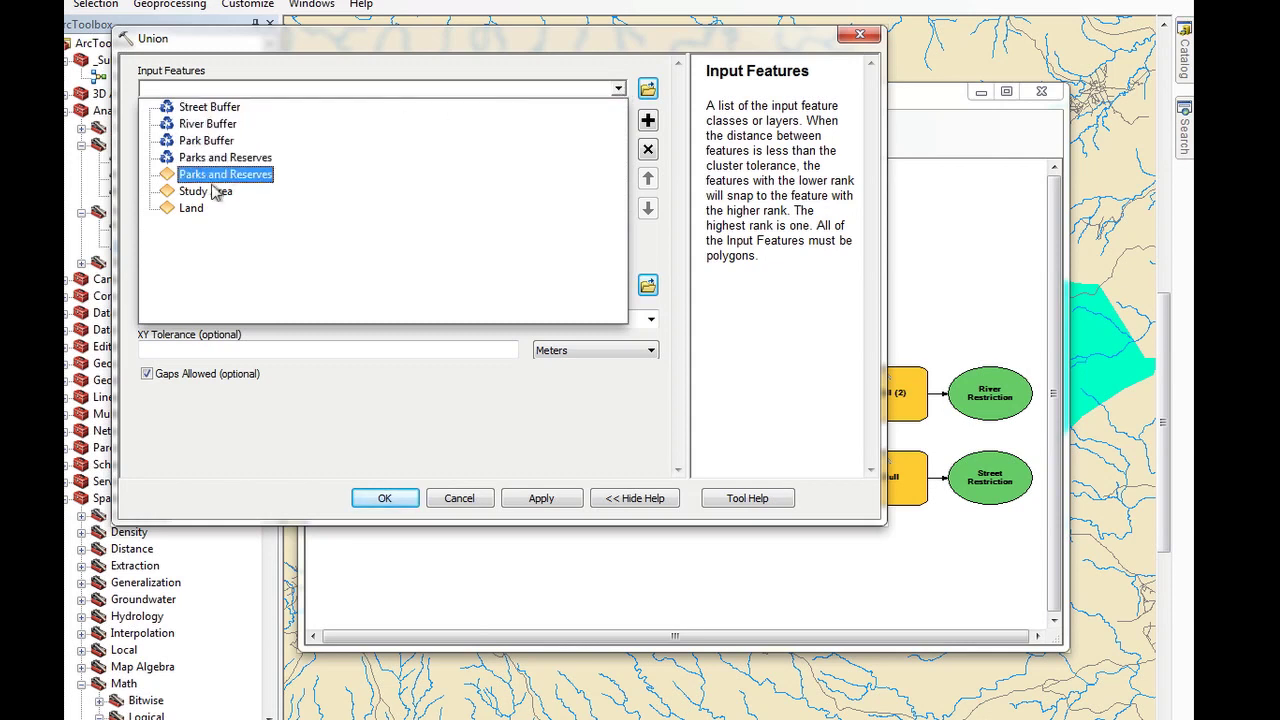
click(207, 191)
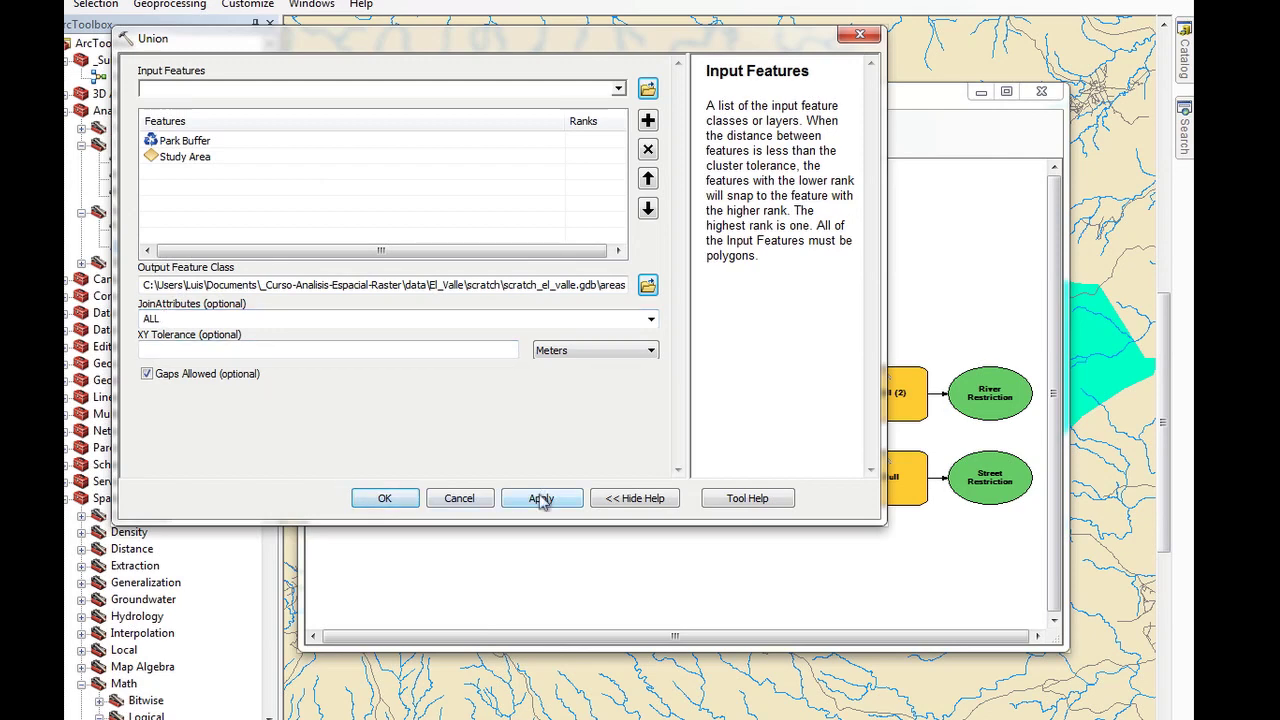
click(416, 499)
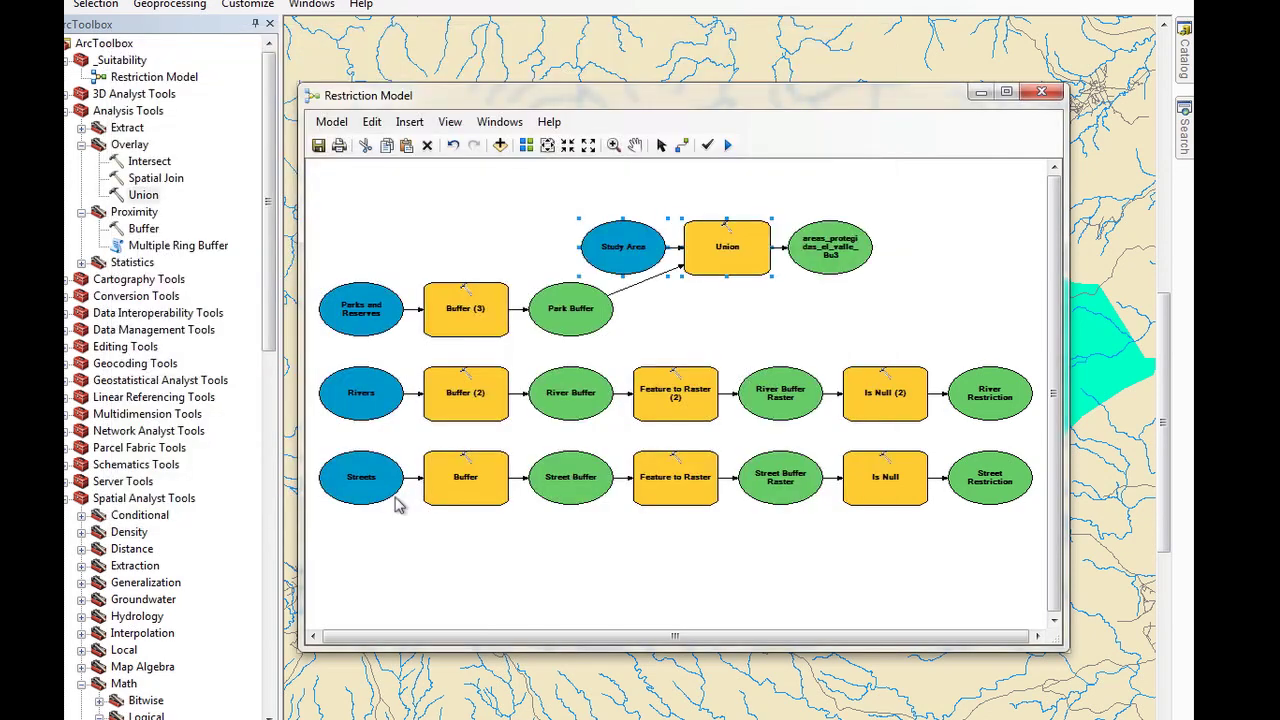
Rename the Union tool's output element to Park Buffer with Extent
right_click(844, 249)
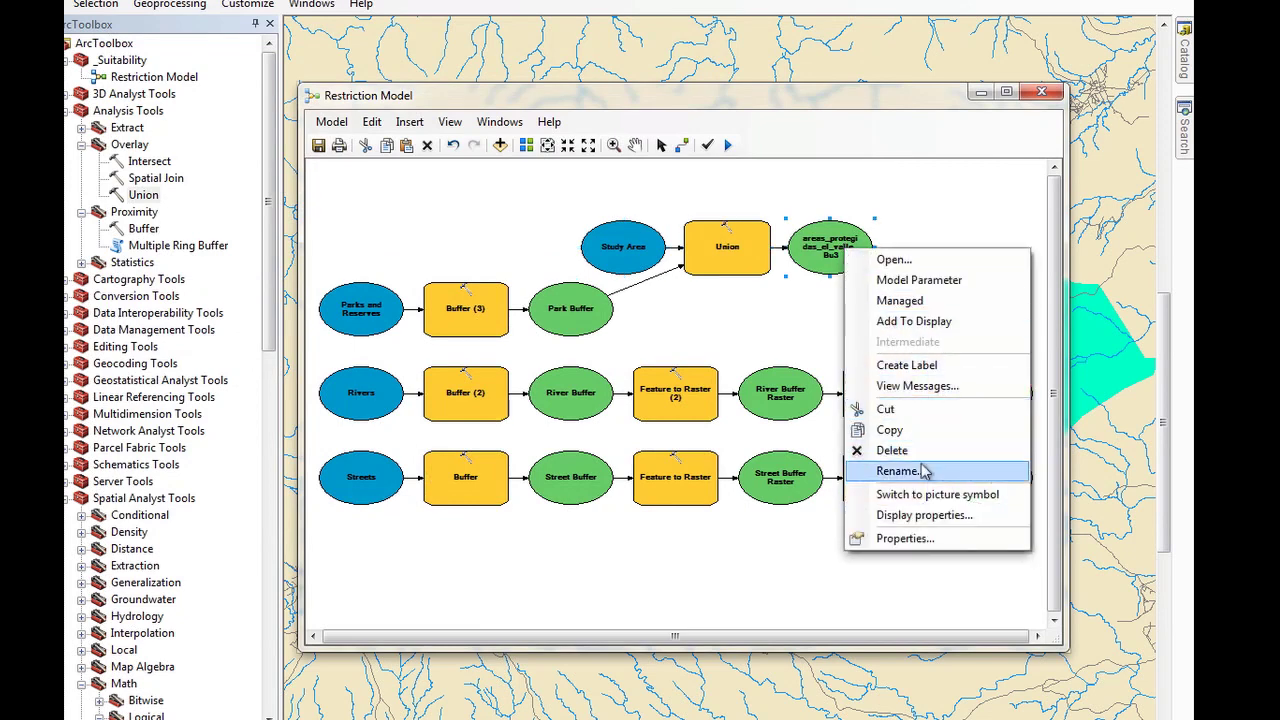
click(898, 471)
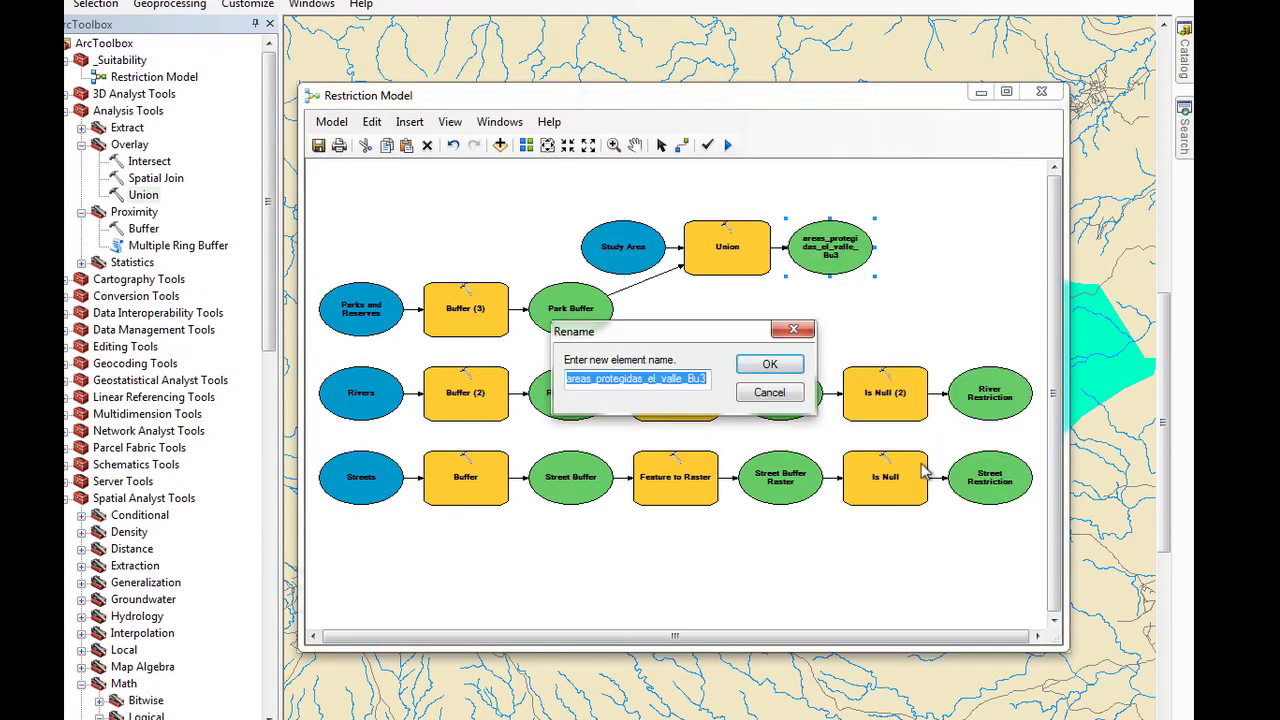
text(Park Buffer with Extent)
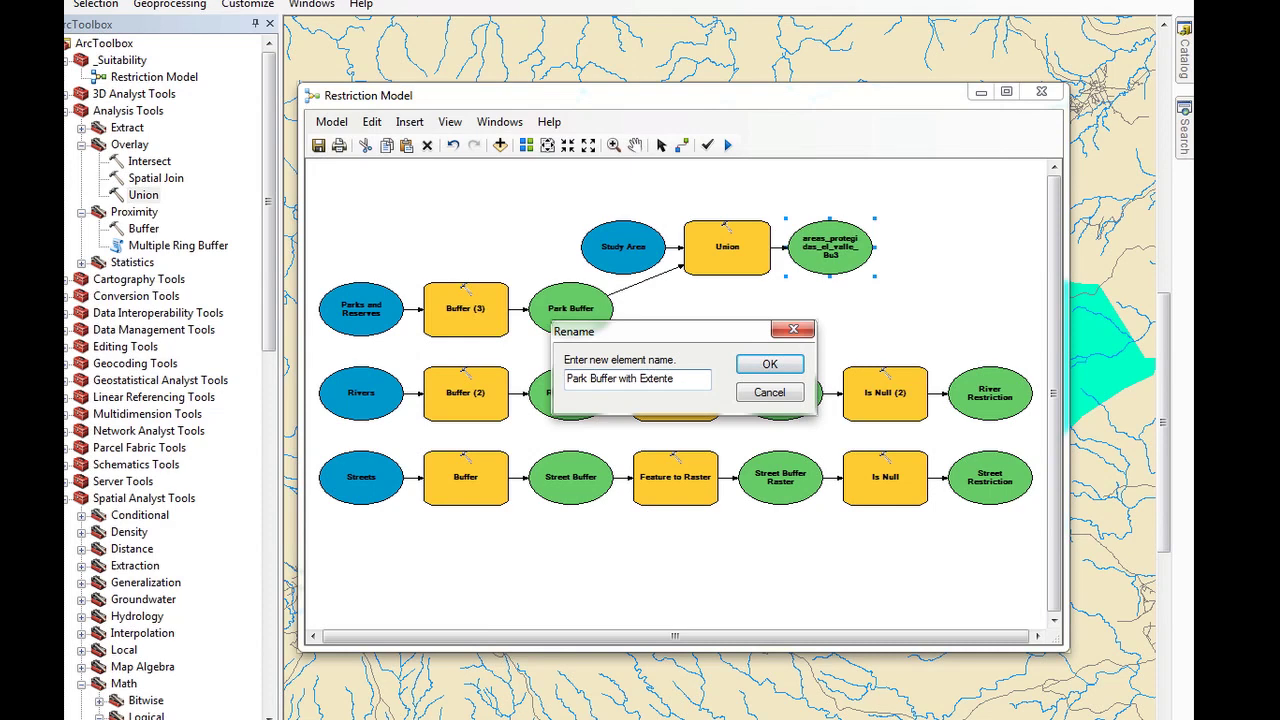
click(765, 365)
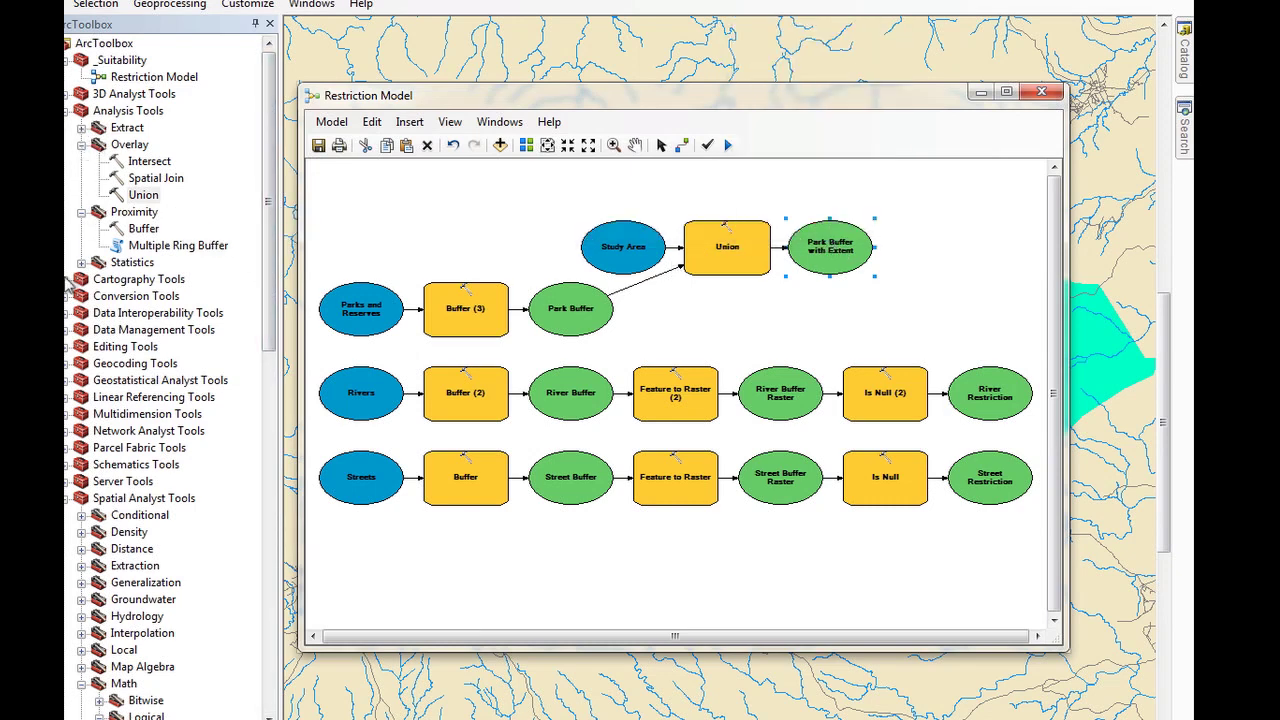
Add the Feature to Raster conversion tool to the model, beside the Park Buffer with Extent element
click(67, 111)
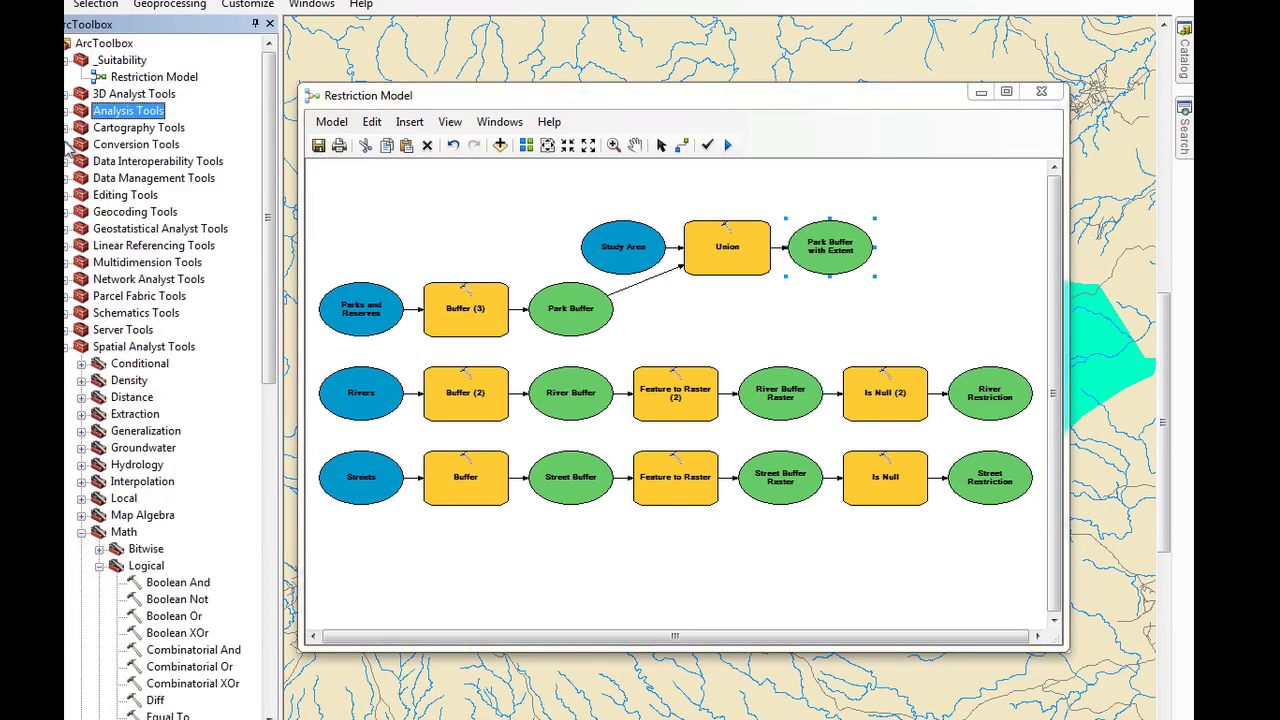
click(67, 145)
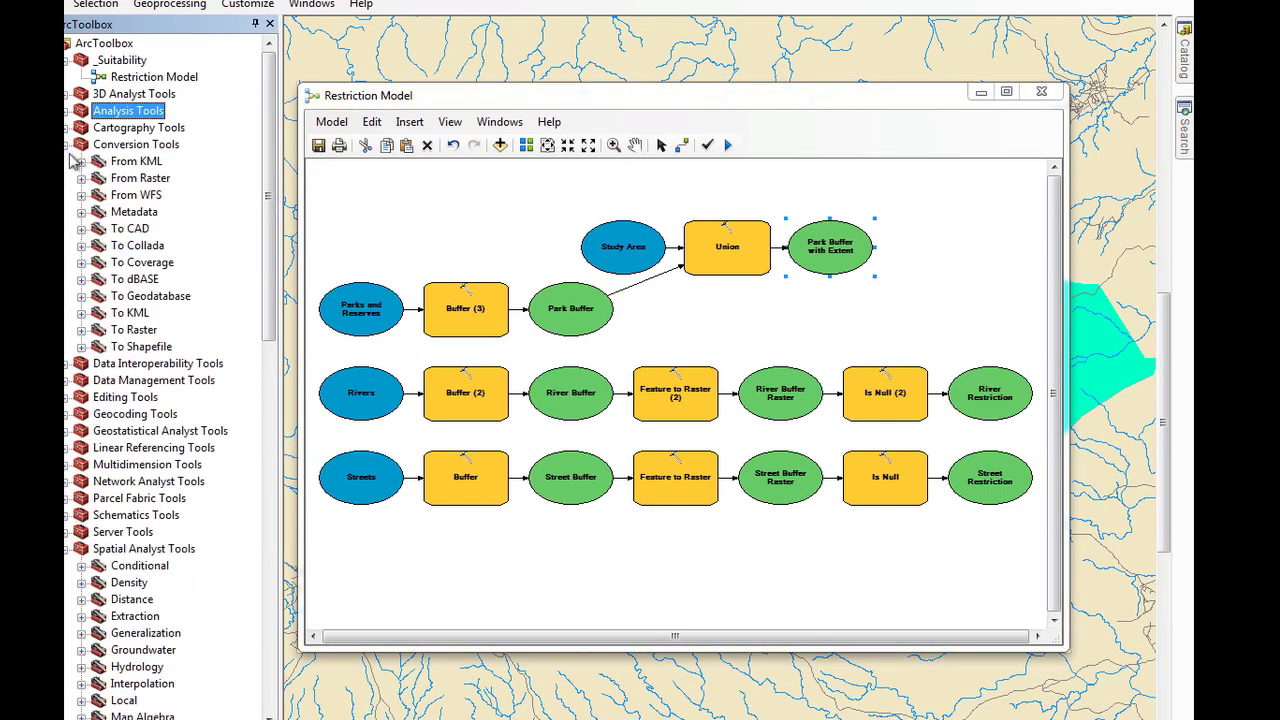
click(82, 330)
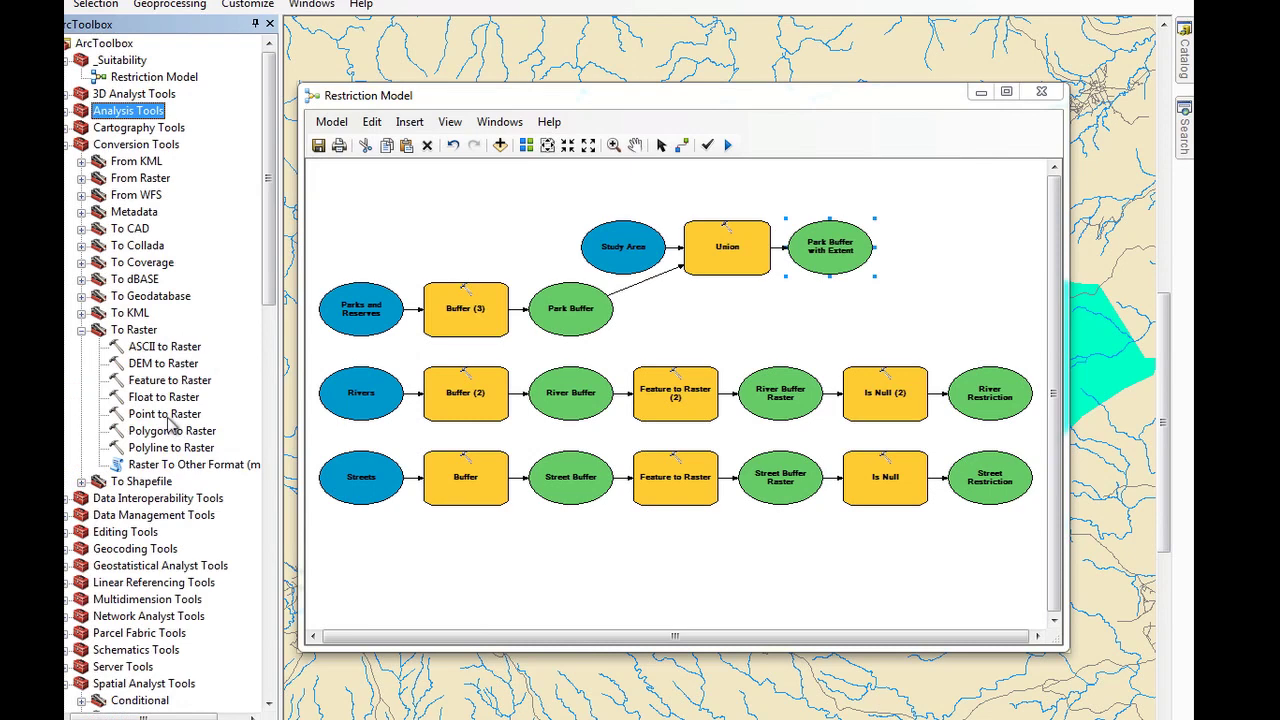
click(168, 385)
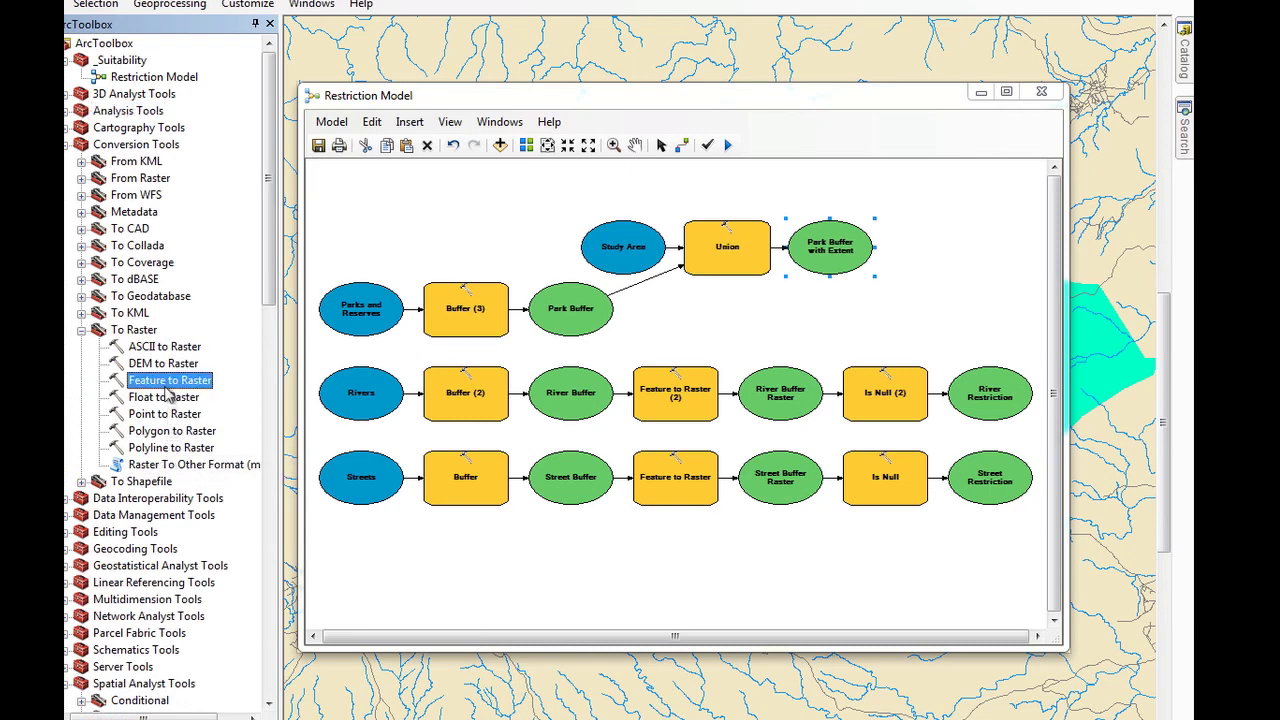
drag(168, 388, 920, 288)
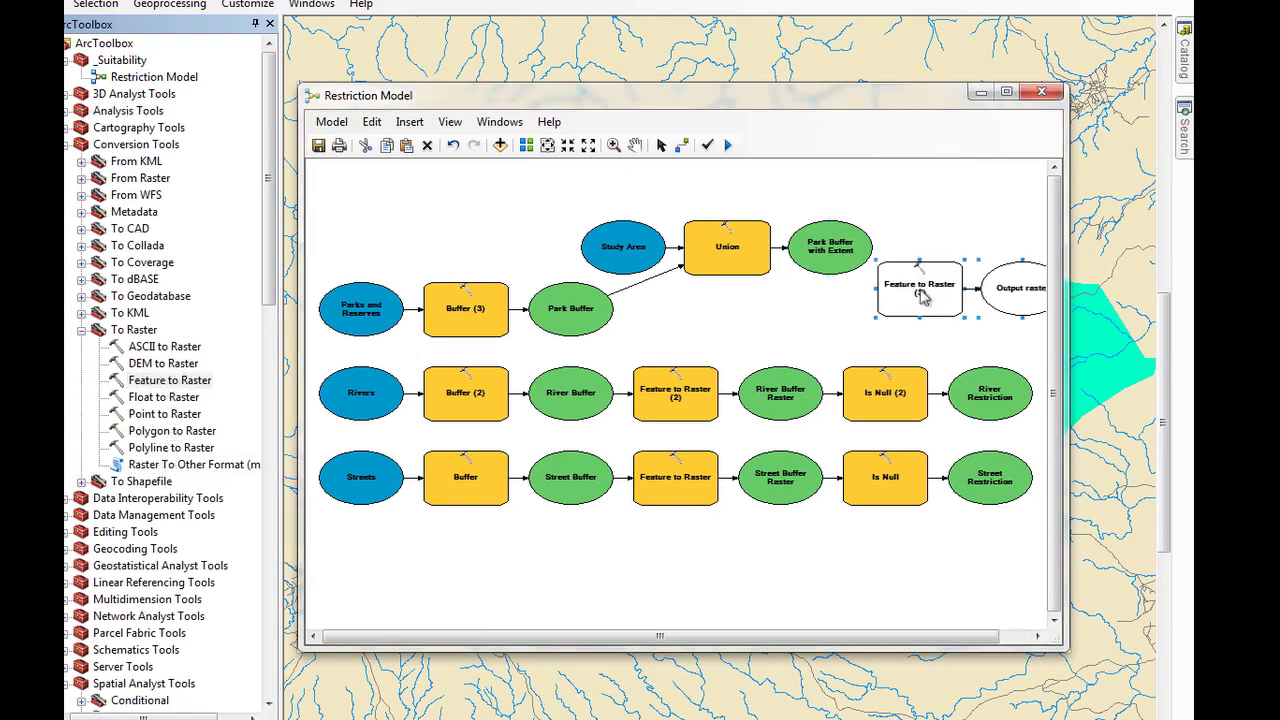
Set the new Feature to Raster tool's input to Park Buffer with Extent and its field to FID_areas_protegidas_el_valle_Bu2
double_click(919, 289)
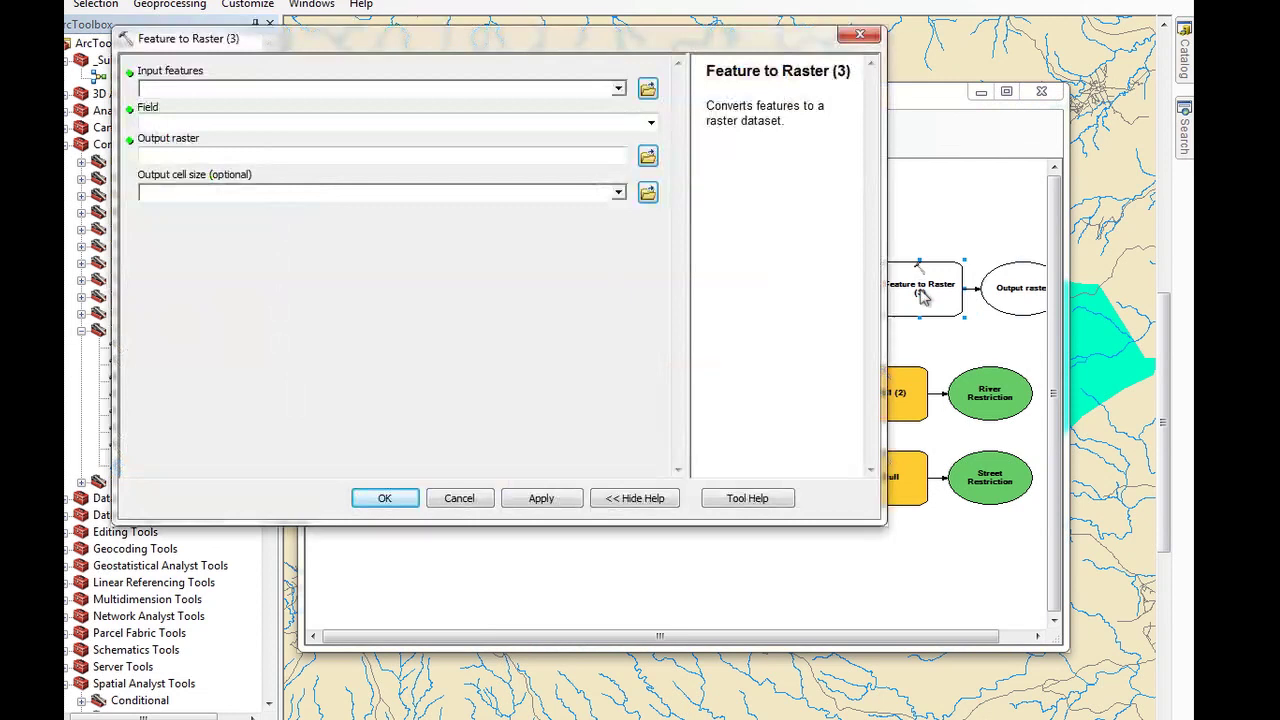
click(619, 89)
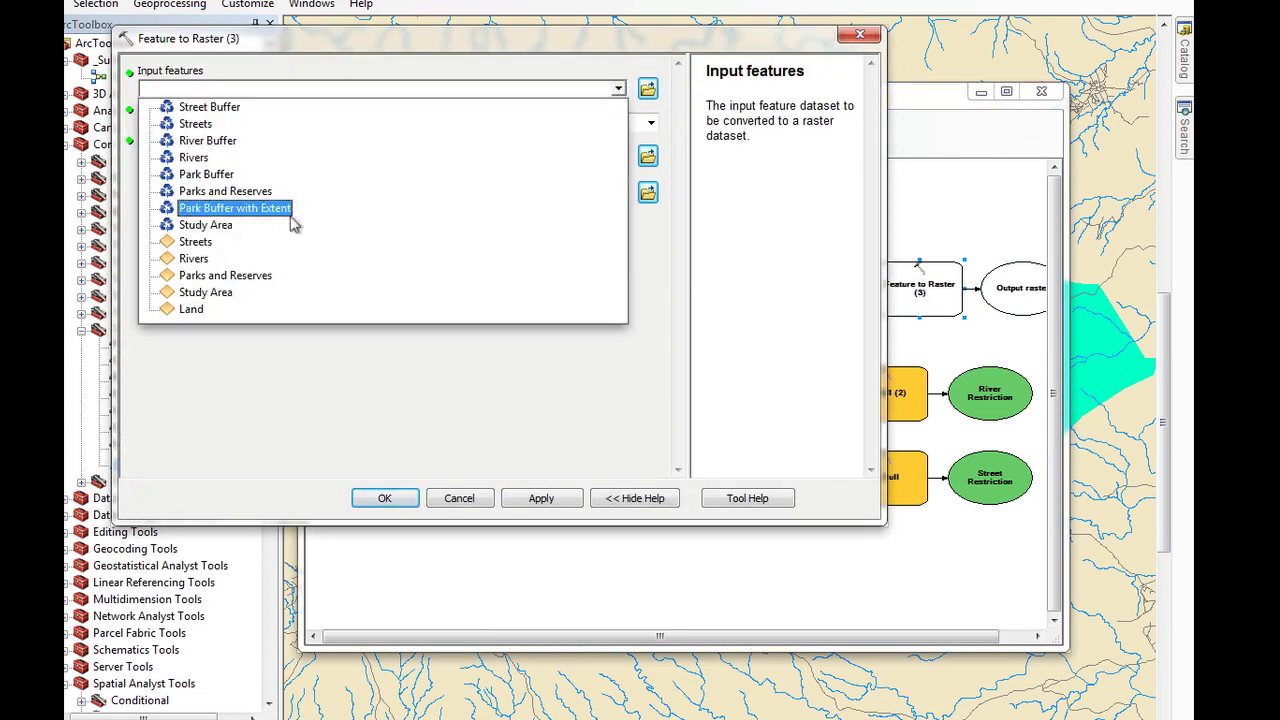
click(283, 224)
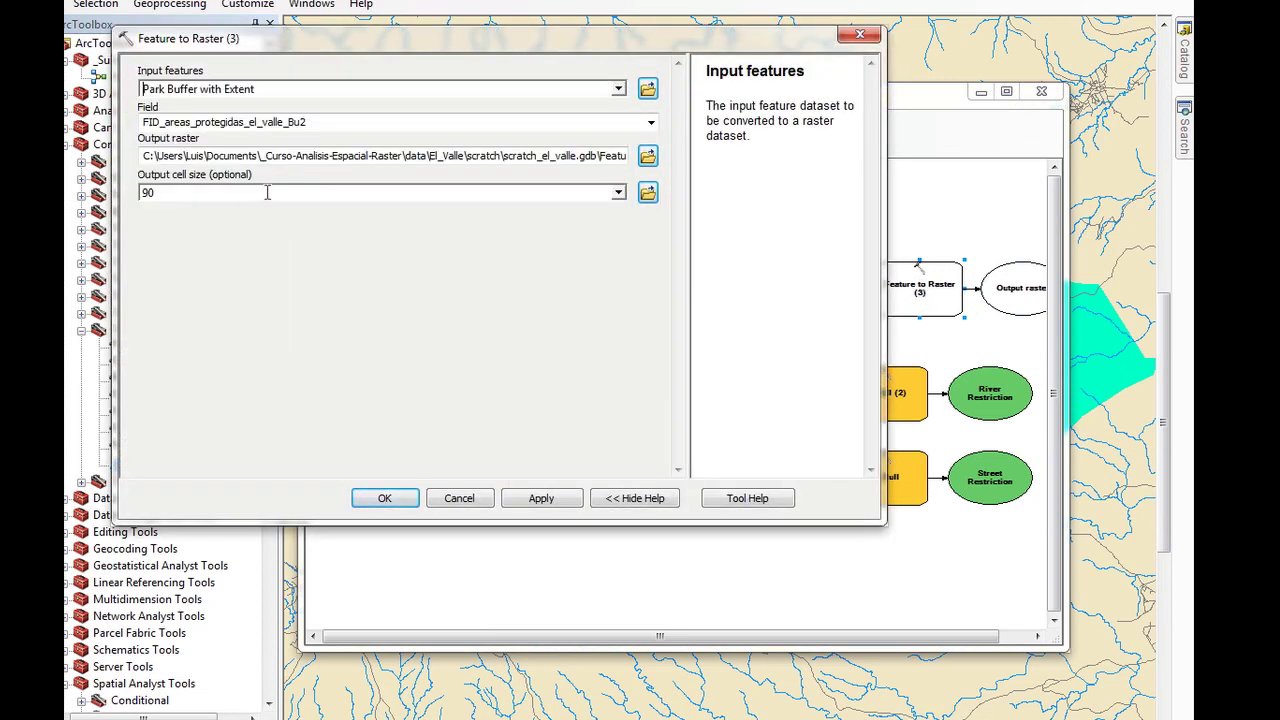
click(651, 123)
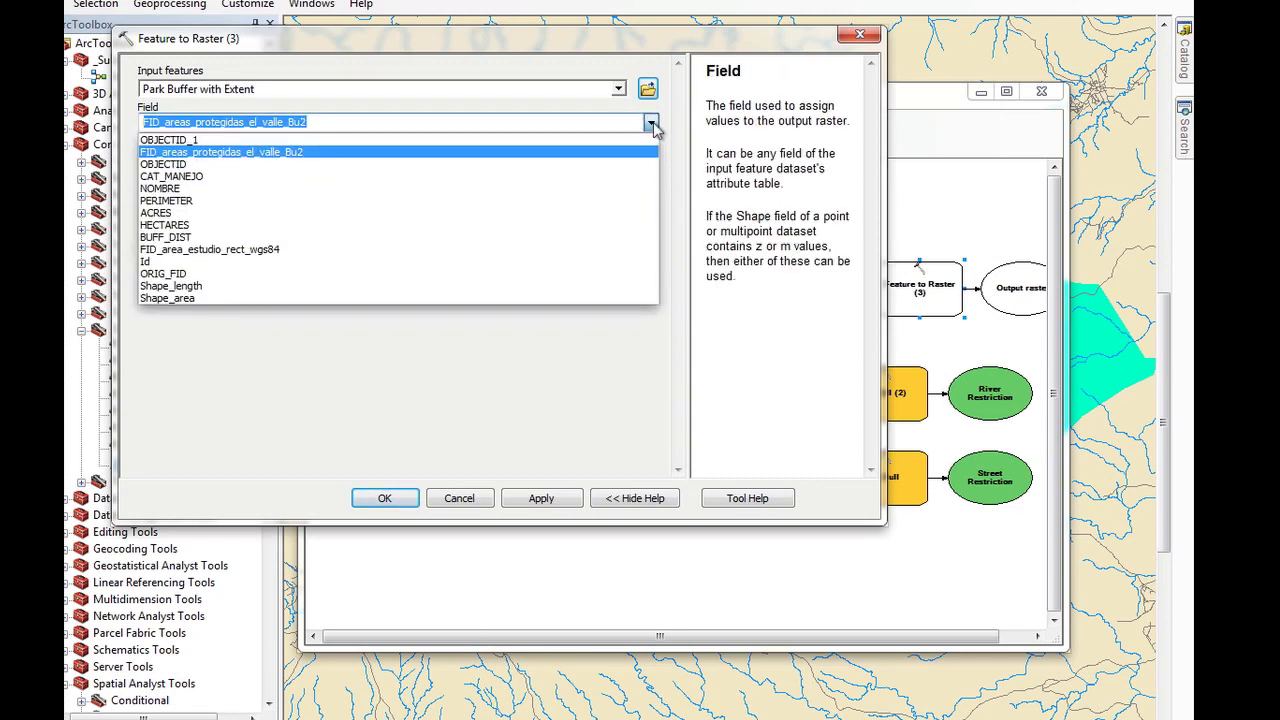
click(249, 158)
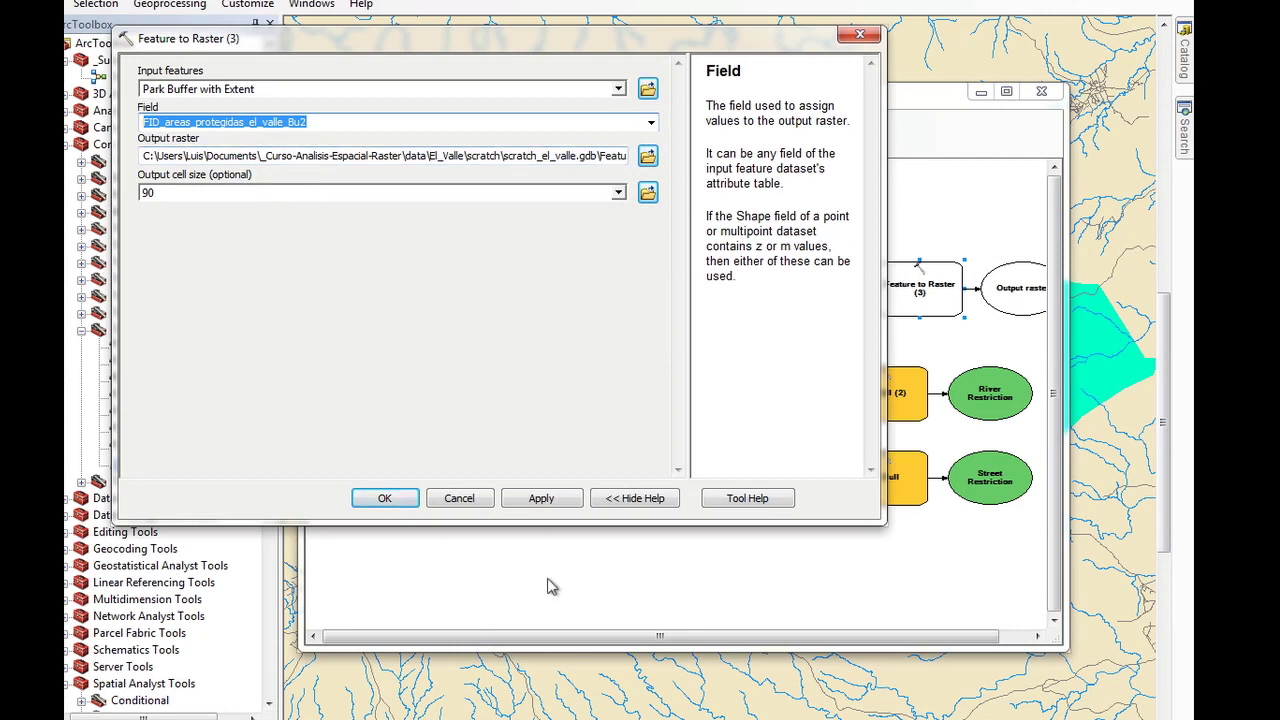
click(561, 500)
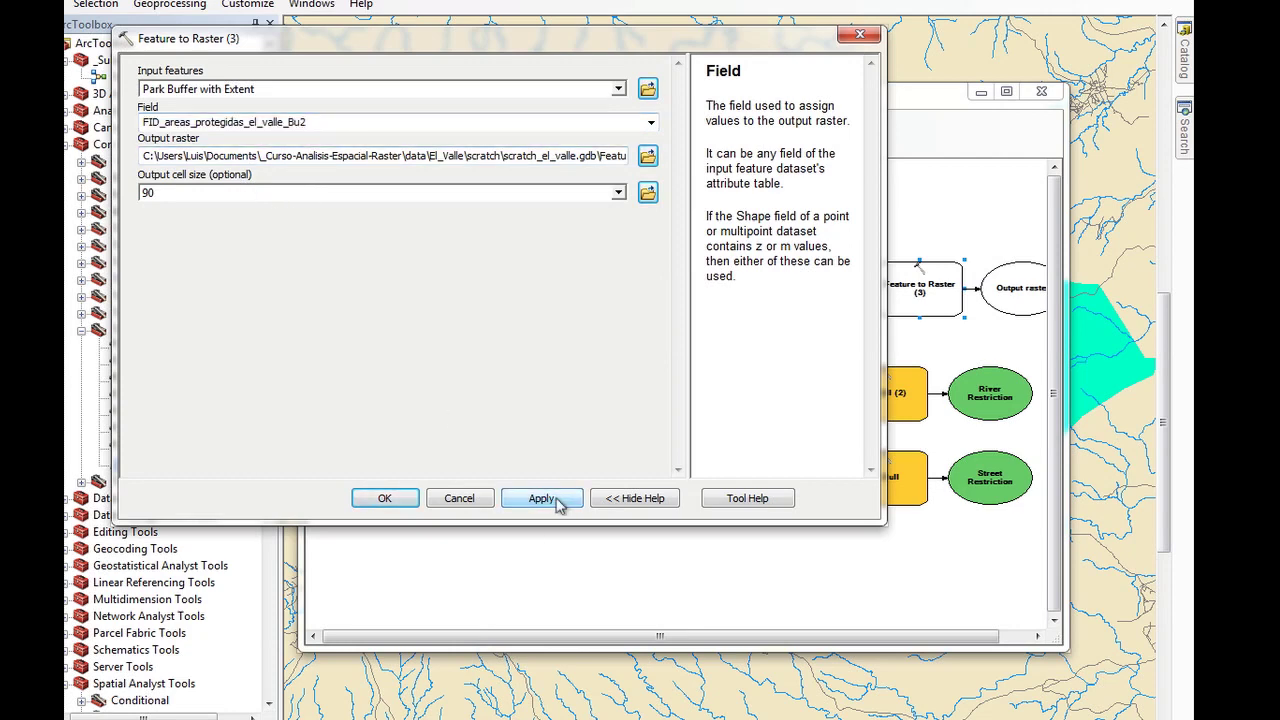
click(393, 498)
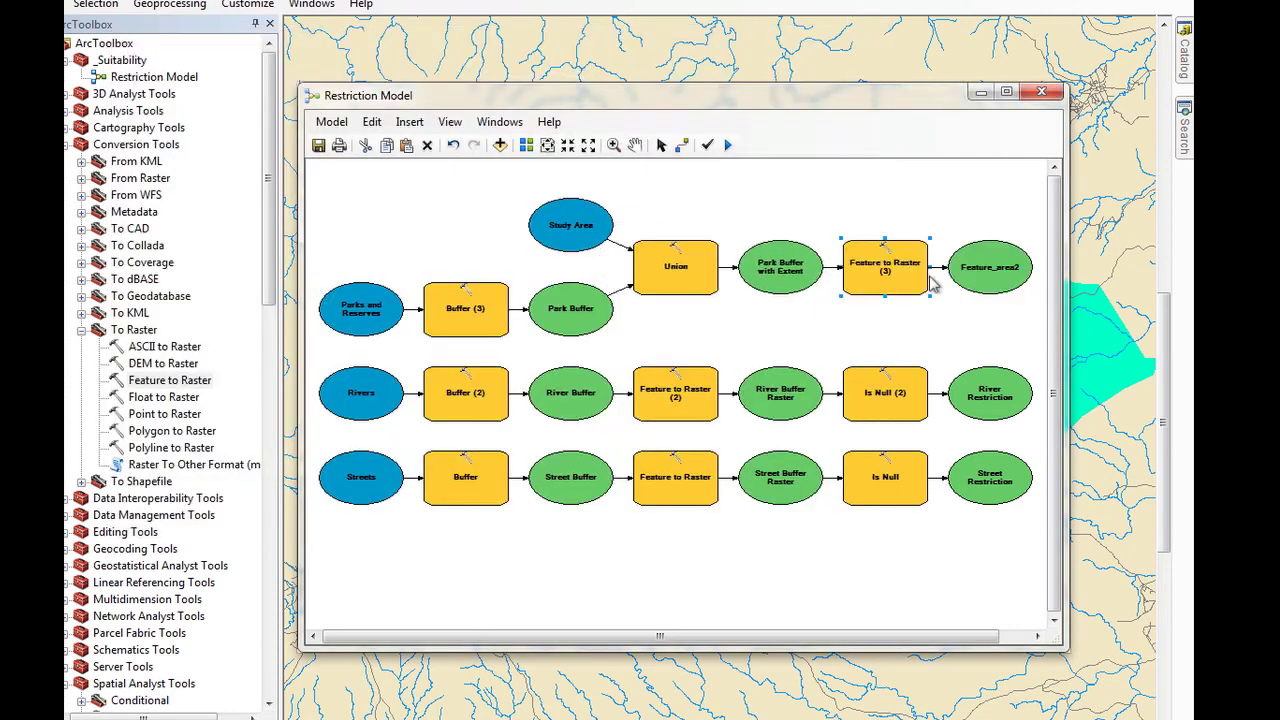
Rename the output element of the parks' Feature to Raster tool to Park Buffer Raster
click(995, 268)
right_click(996, 268)
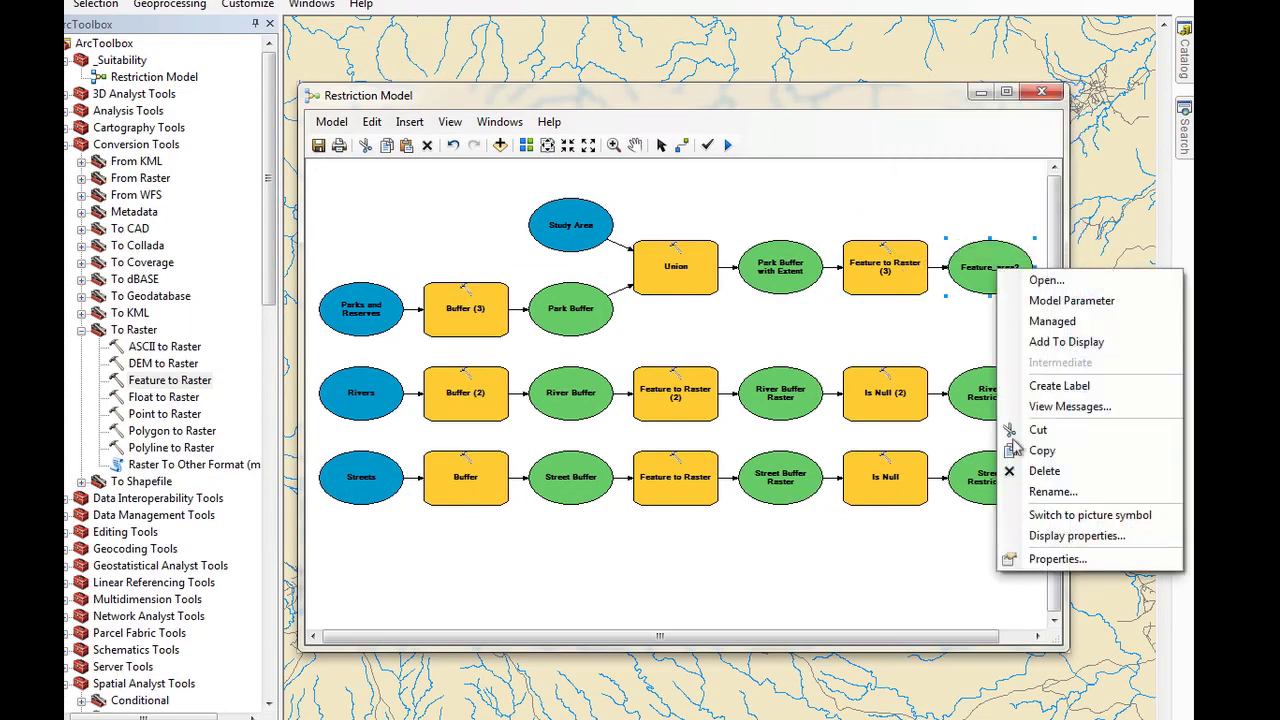
click(1053, 492)
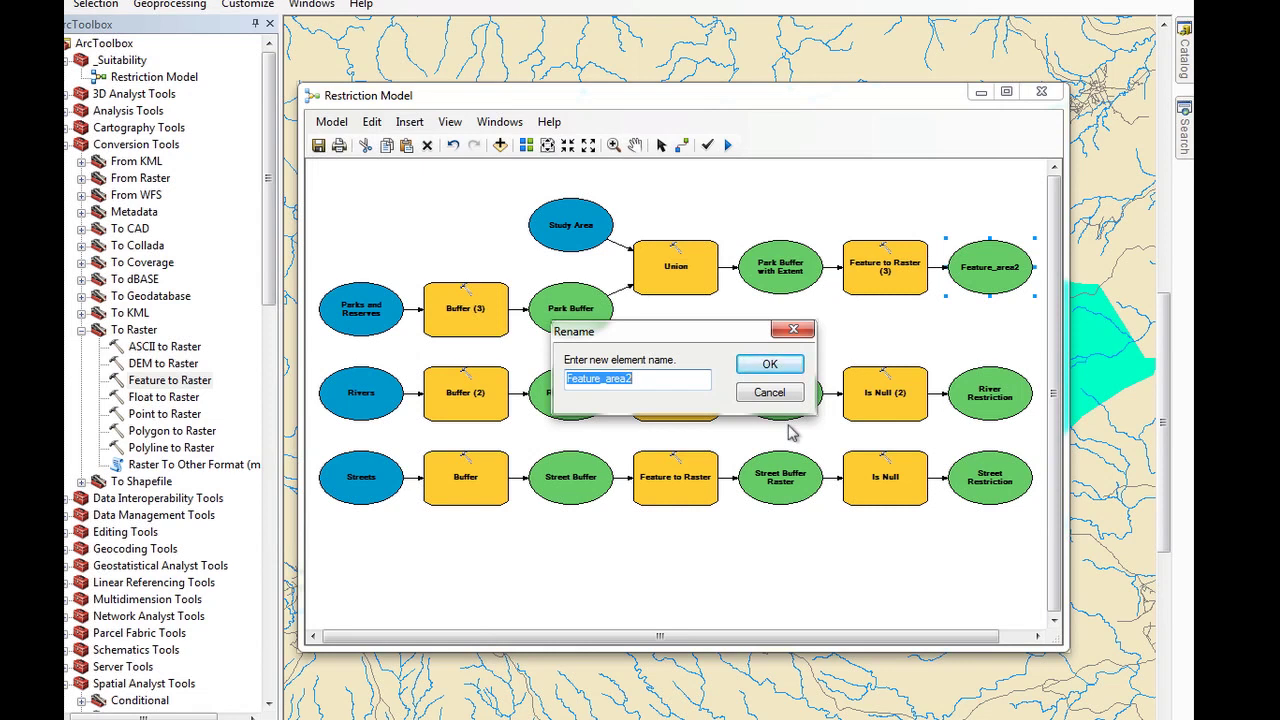
text(Par)
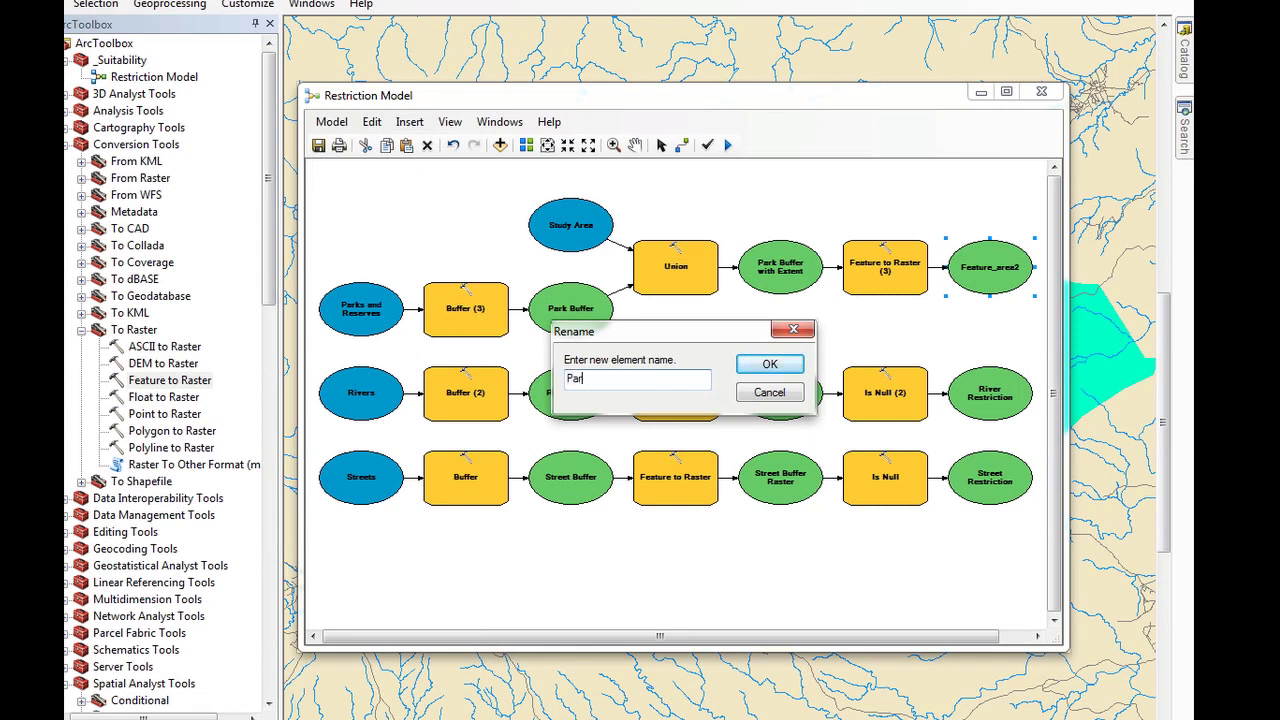
text(k buffer)
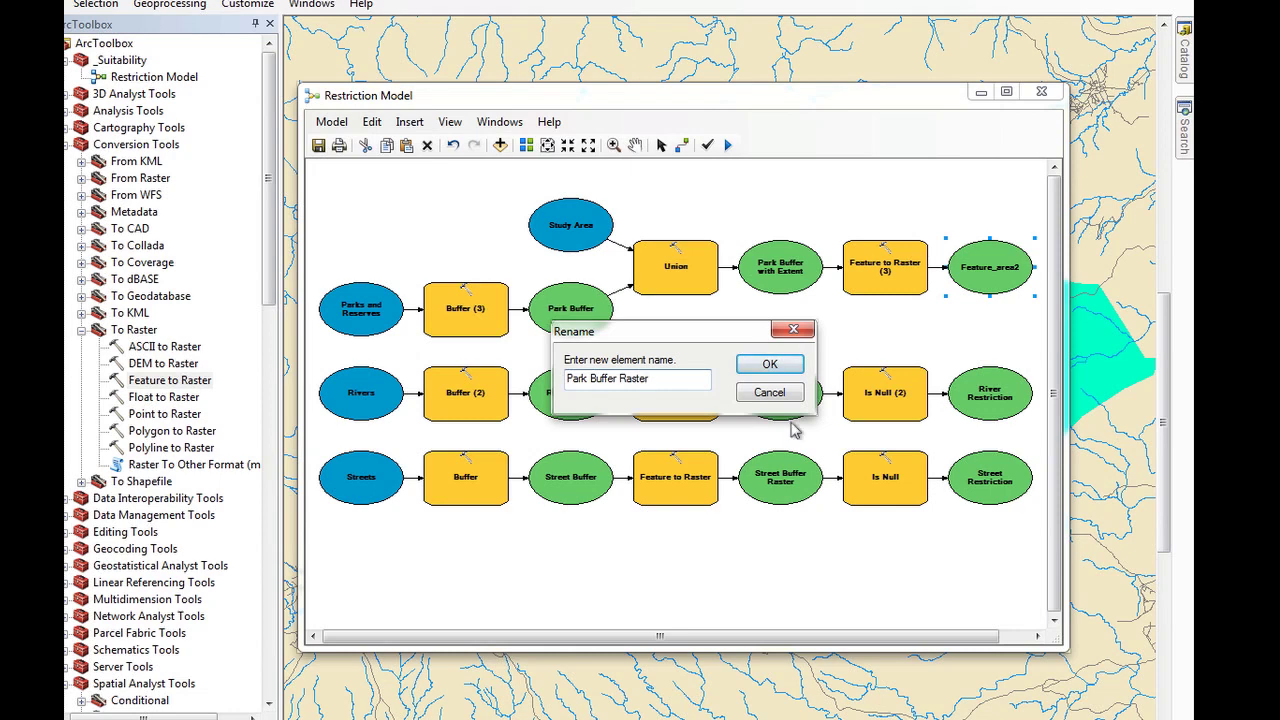
click(750, 366)
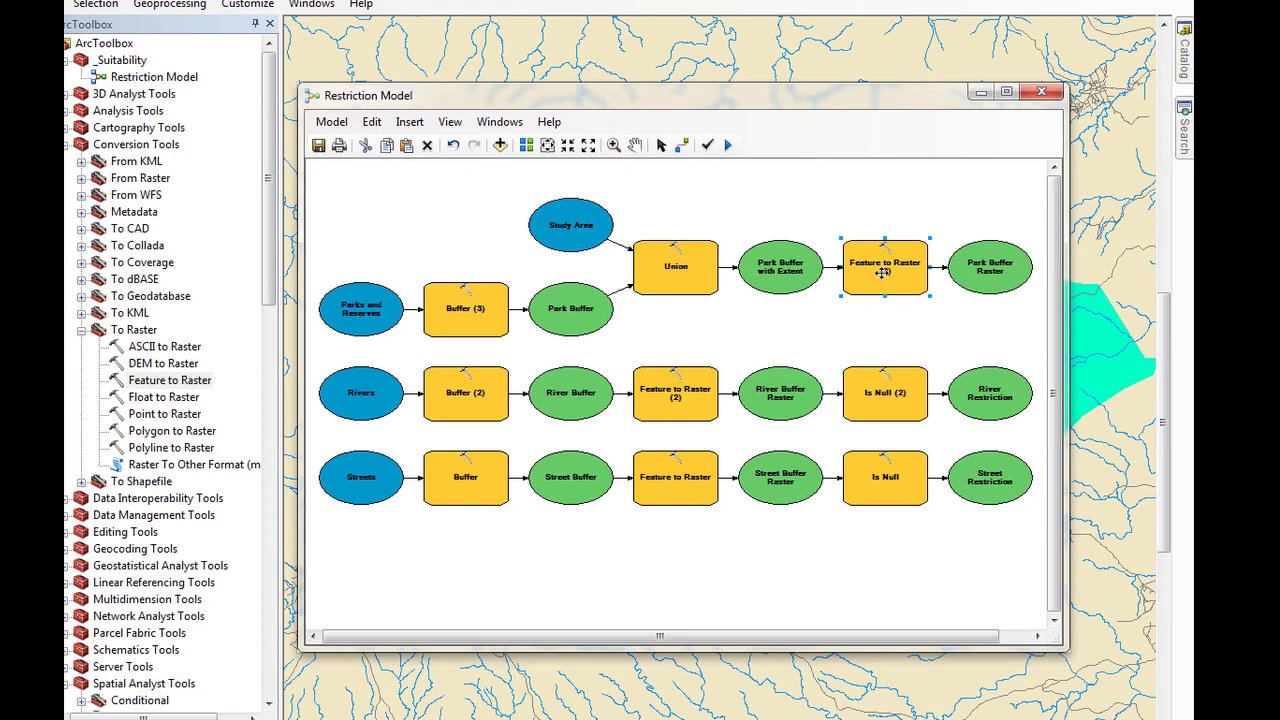
Run the Feature to Raster (3) tool from within the model and dismiss its progress dialog
right_click(882, 272)
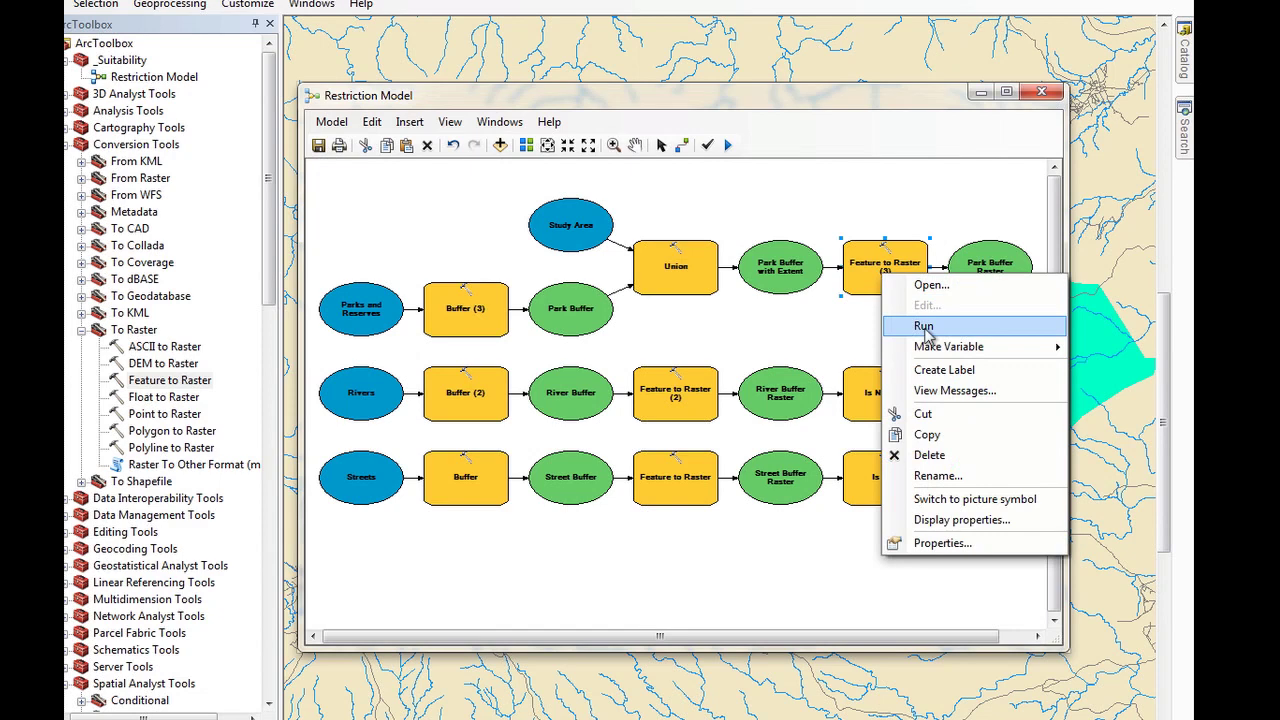
click(923, 327)
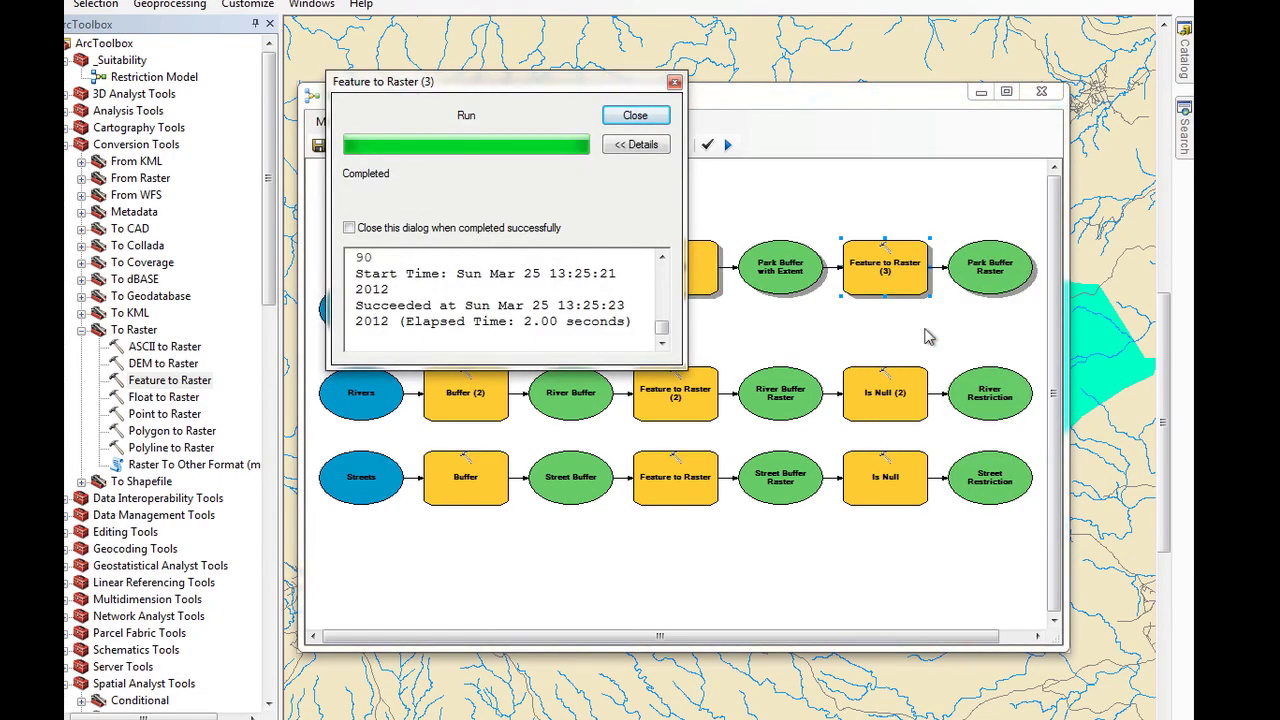
click(645, 118)
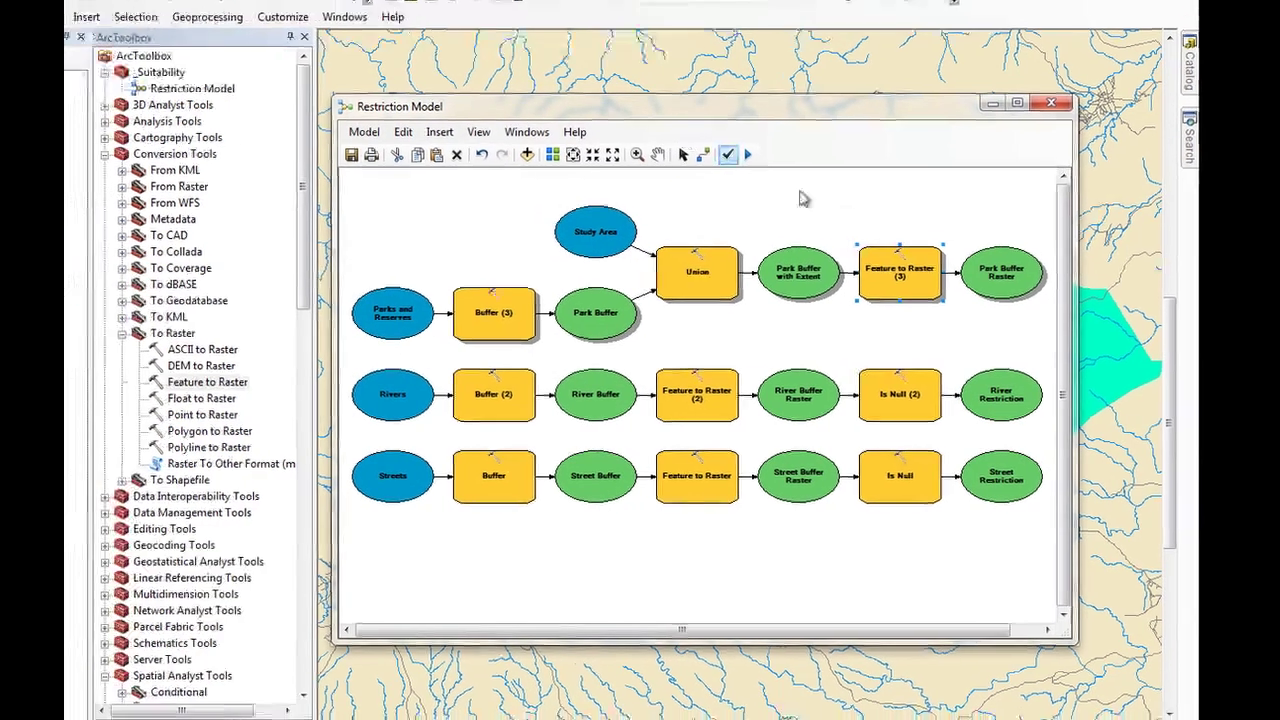
Add Park Buffer Raster to the map display and move its layer above Streets in the layer order
click(990, 268)
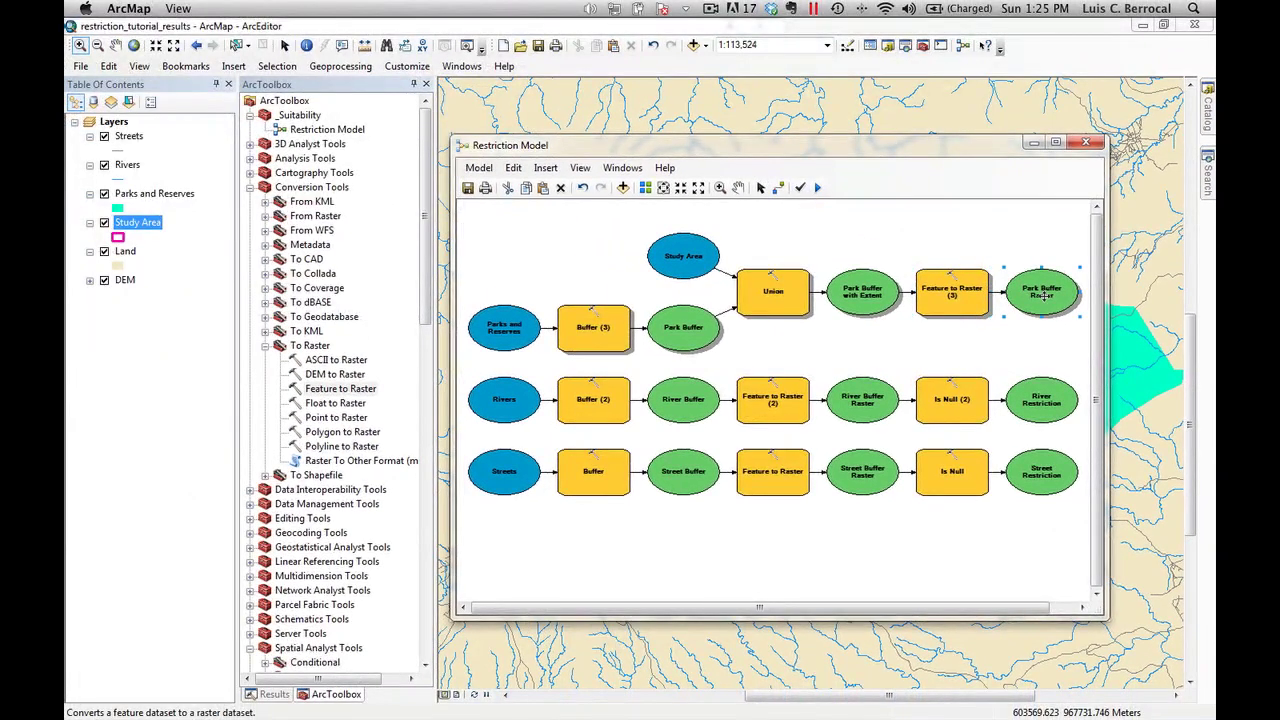
right_click(1043, 296)
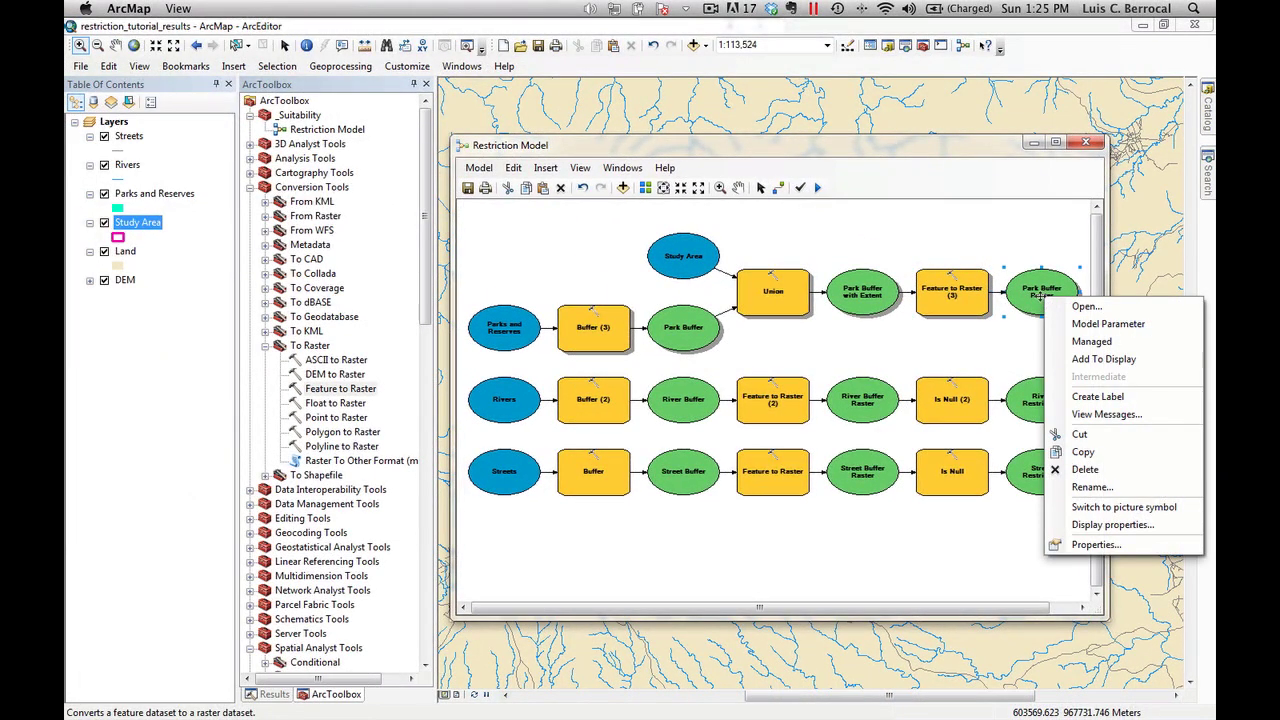
click(1103, 359)
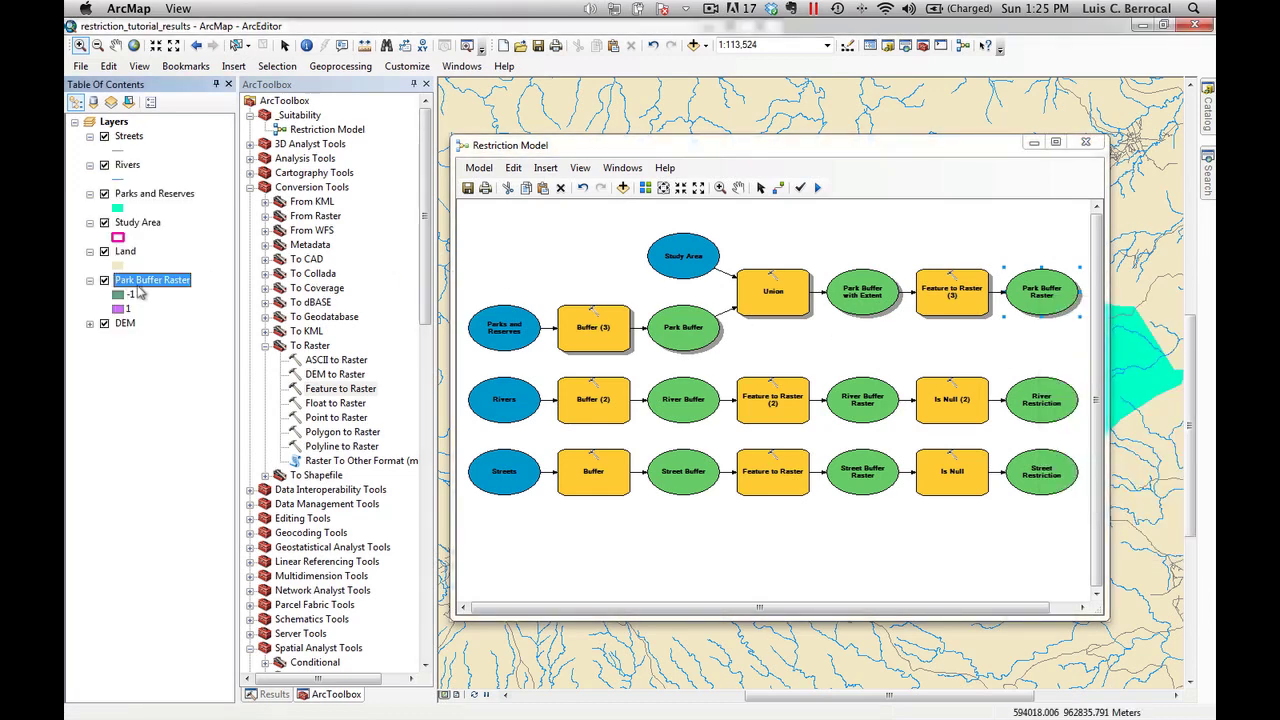
drag(145, 288, 143, 137)
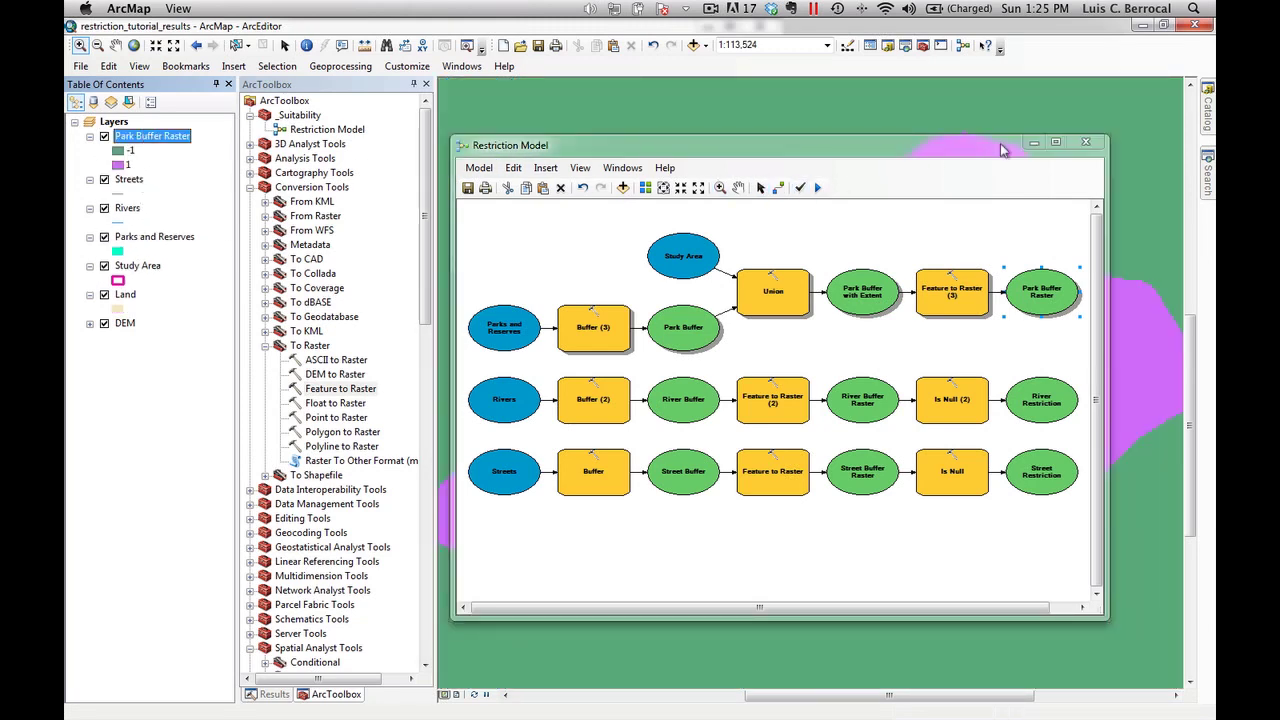
Examine the full extent of the Park Buffer Raster layer on the map, and return to the Restriction Model
click(1035, 147)
click(1035, 147)
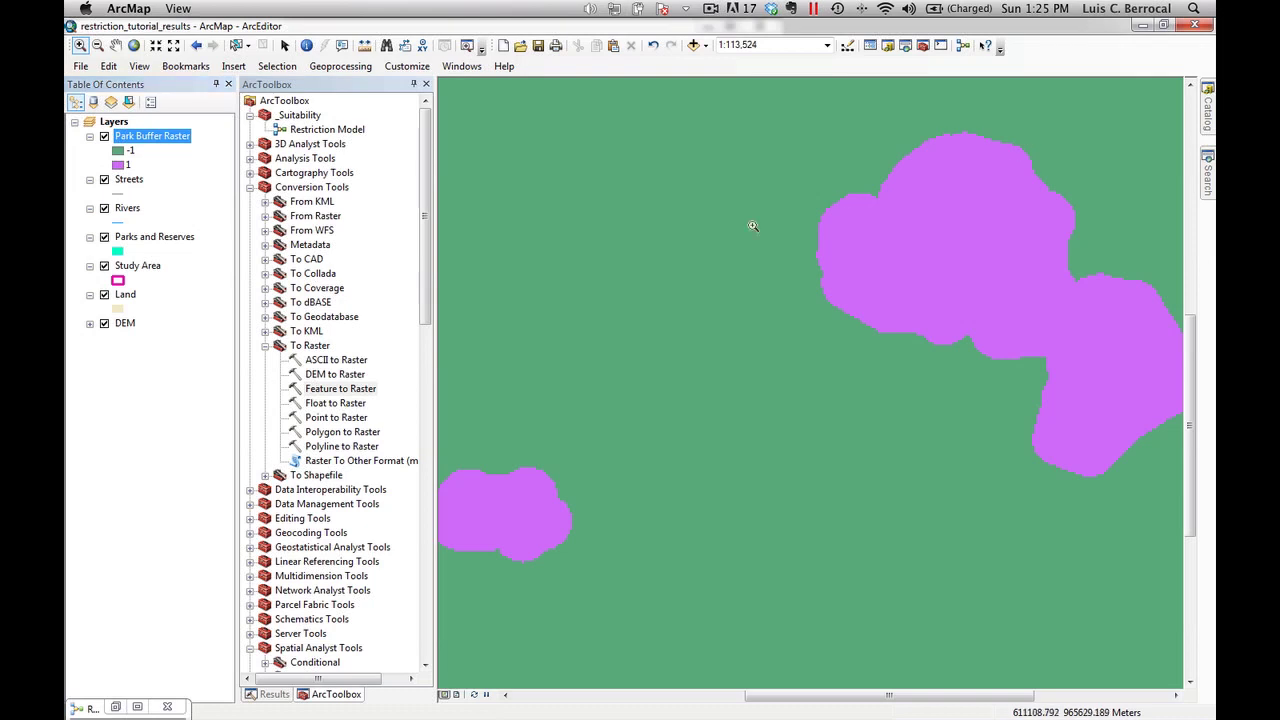
right_click(155, 145)
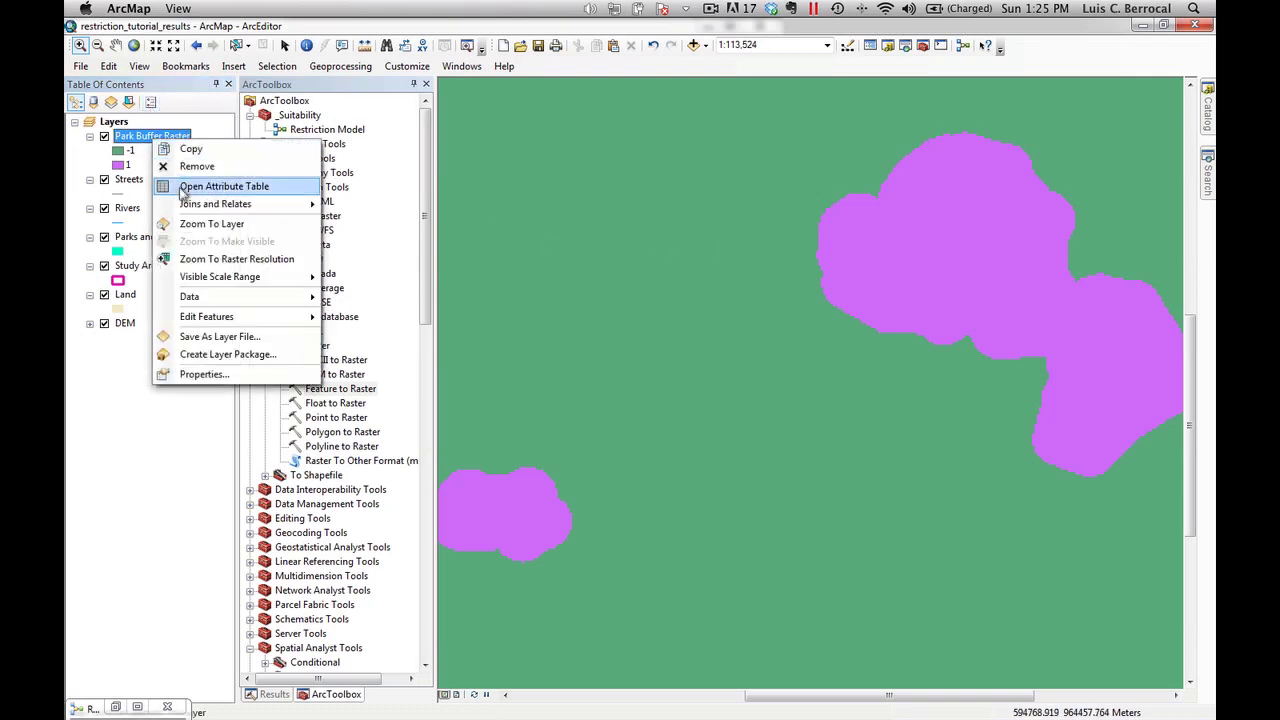
click(193, 228)
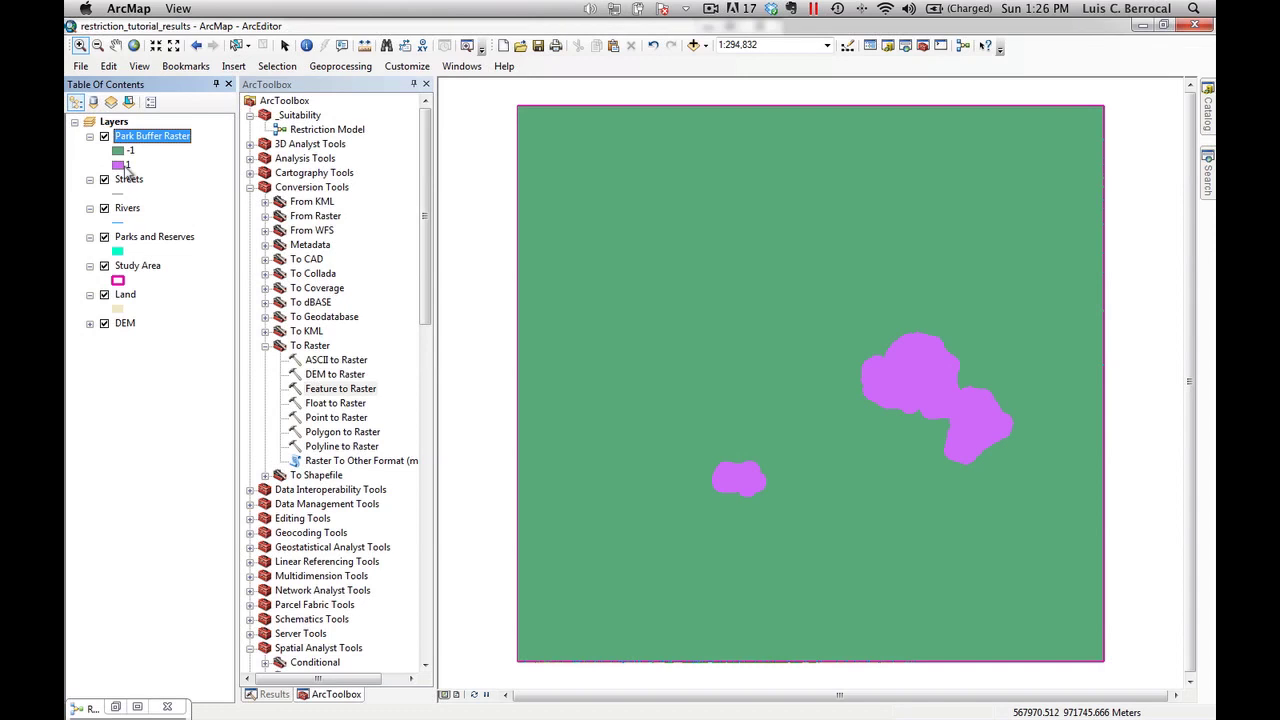
click(124, 708)
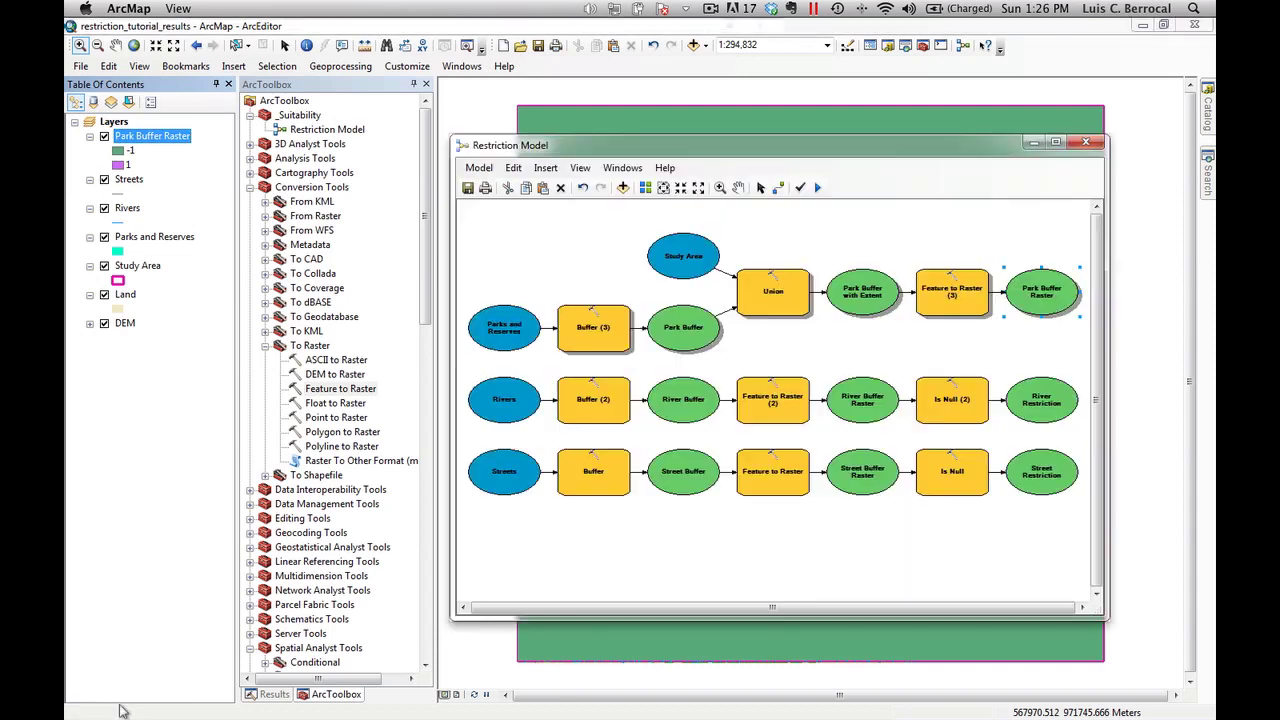
Add the Con tool from the Spatial Analyst conditional tools to the model, above Park Buffer Raster
click(265, 345)
click(250, 187)
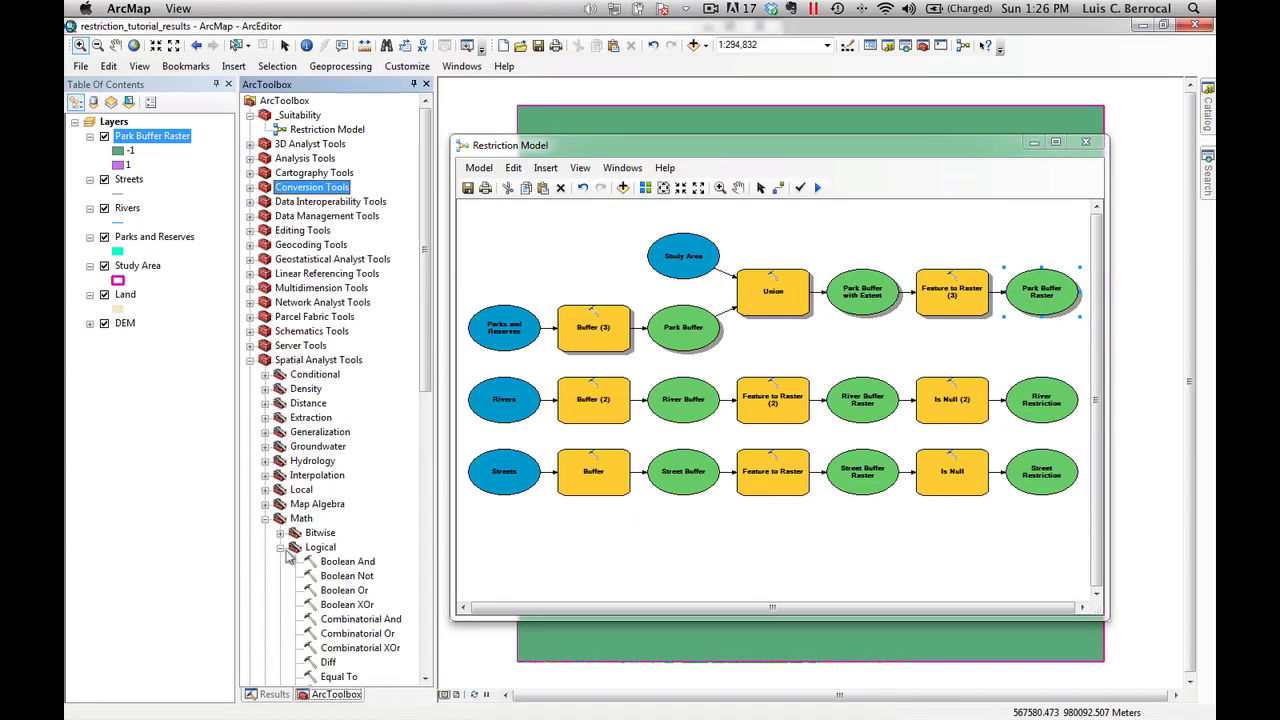
click(266, 375)
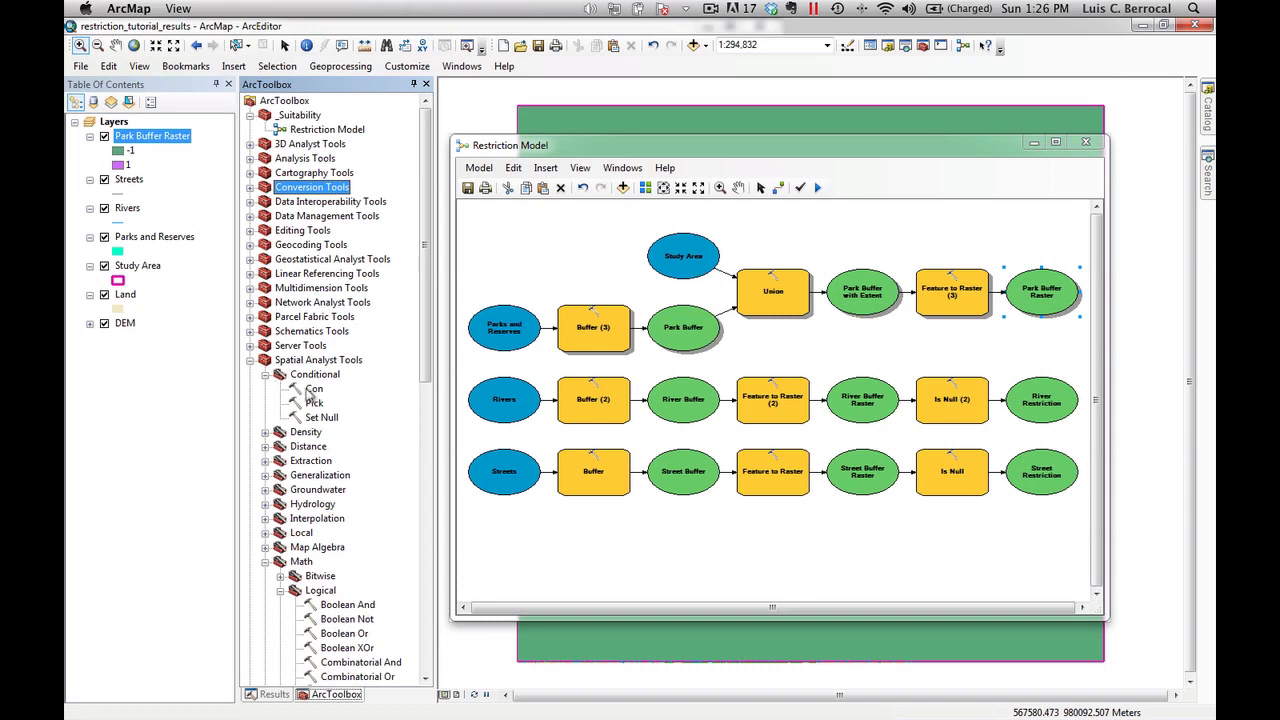
drag(313, 390, 1040, 232)
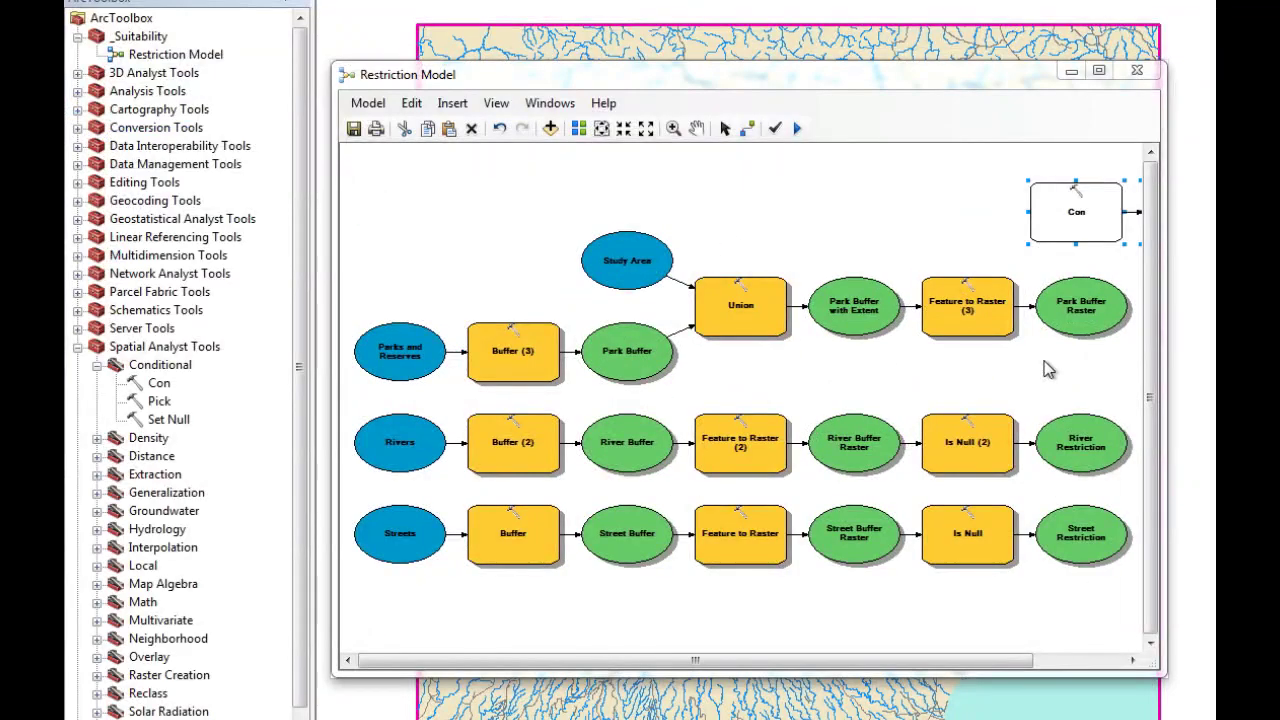
Set the Con tool's conditional raster to the model's Park Buffer Raster variable and build the expression "Value" = -1
double_click(1071, 214)
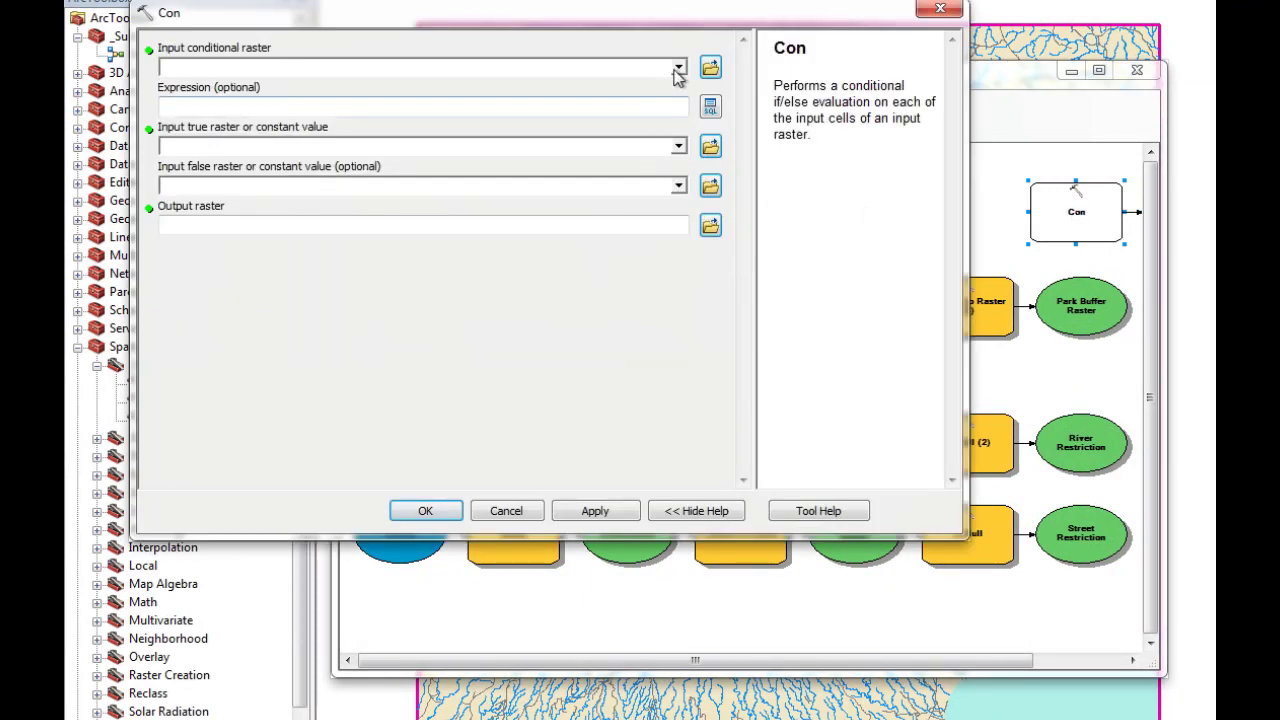
click(679, 70)
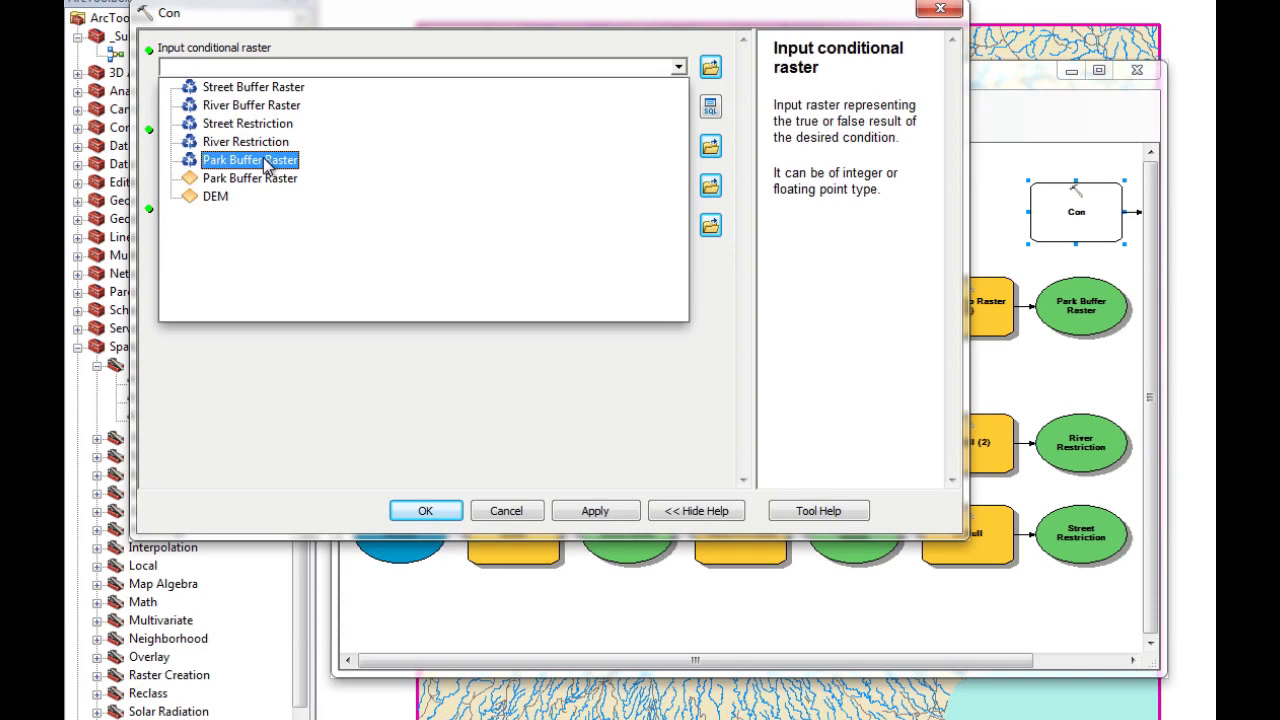
click(250, 160)
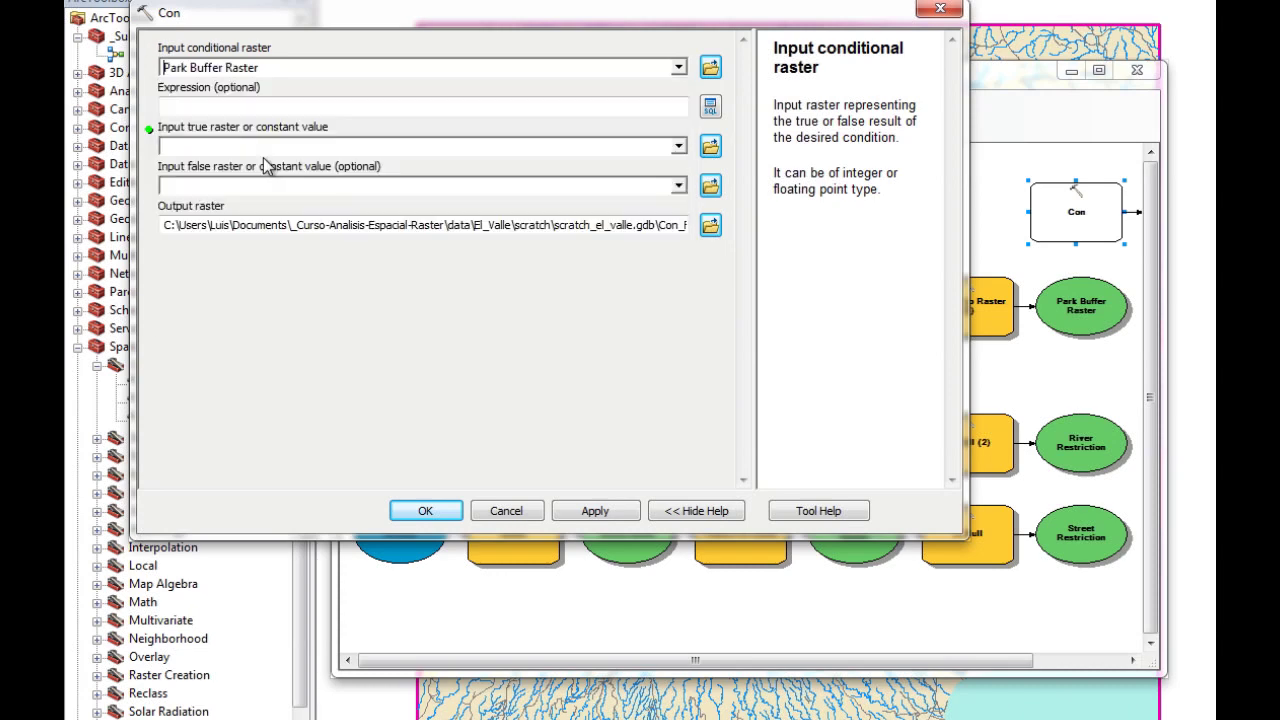
click(710, 108)
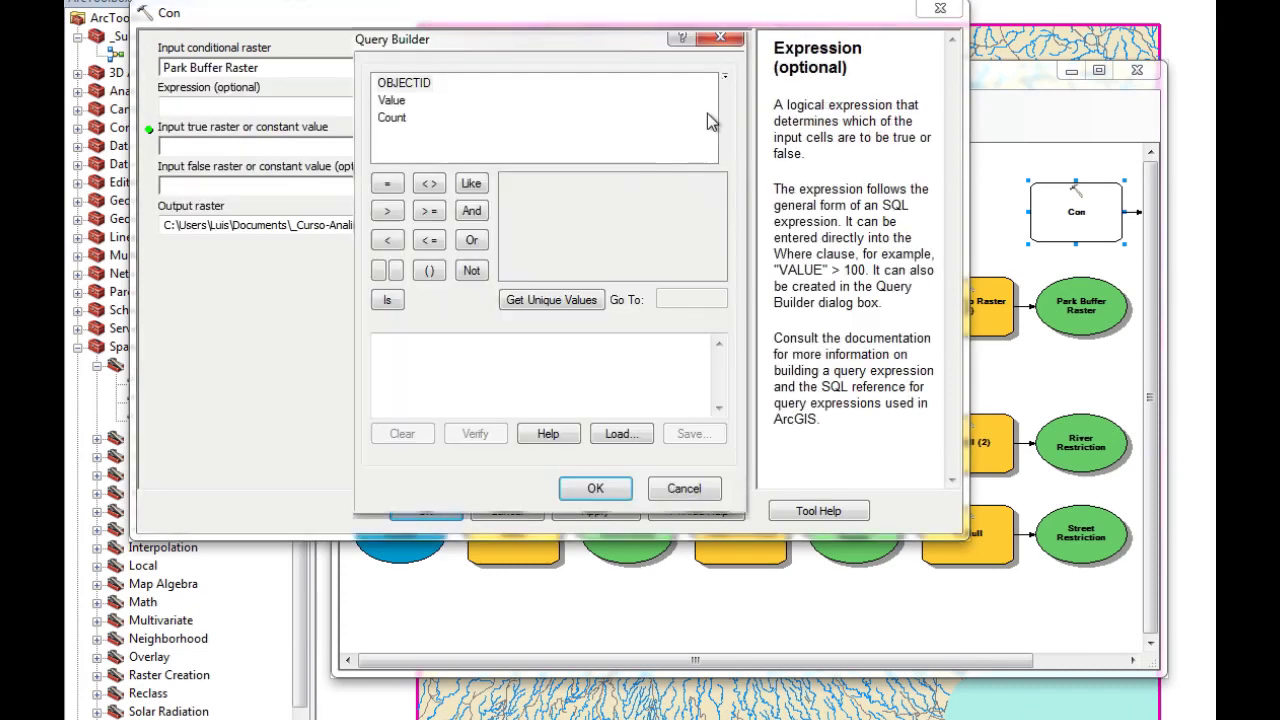
double_click(392, 101)
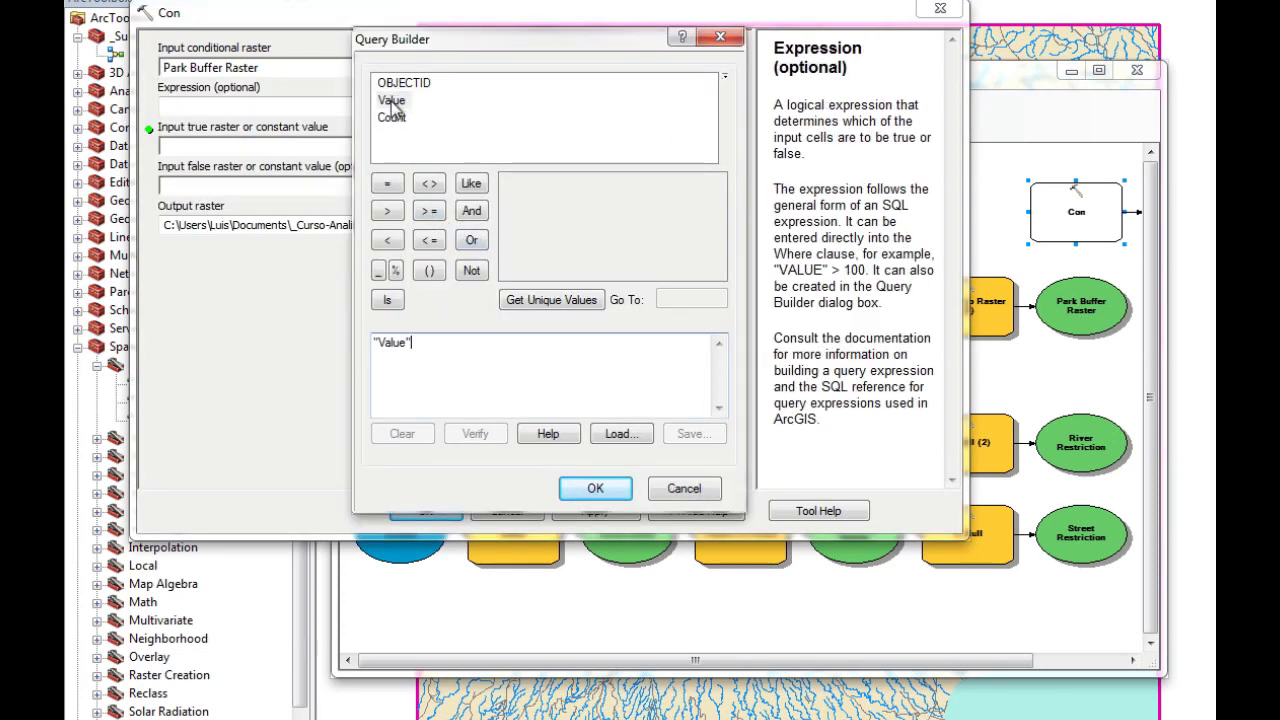
click(390, 185)
click(554, 302)
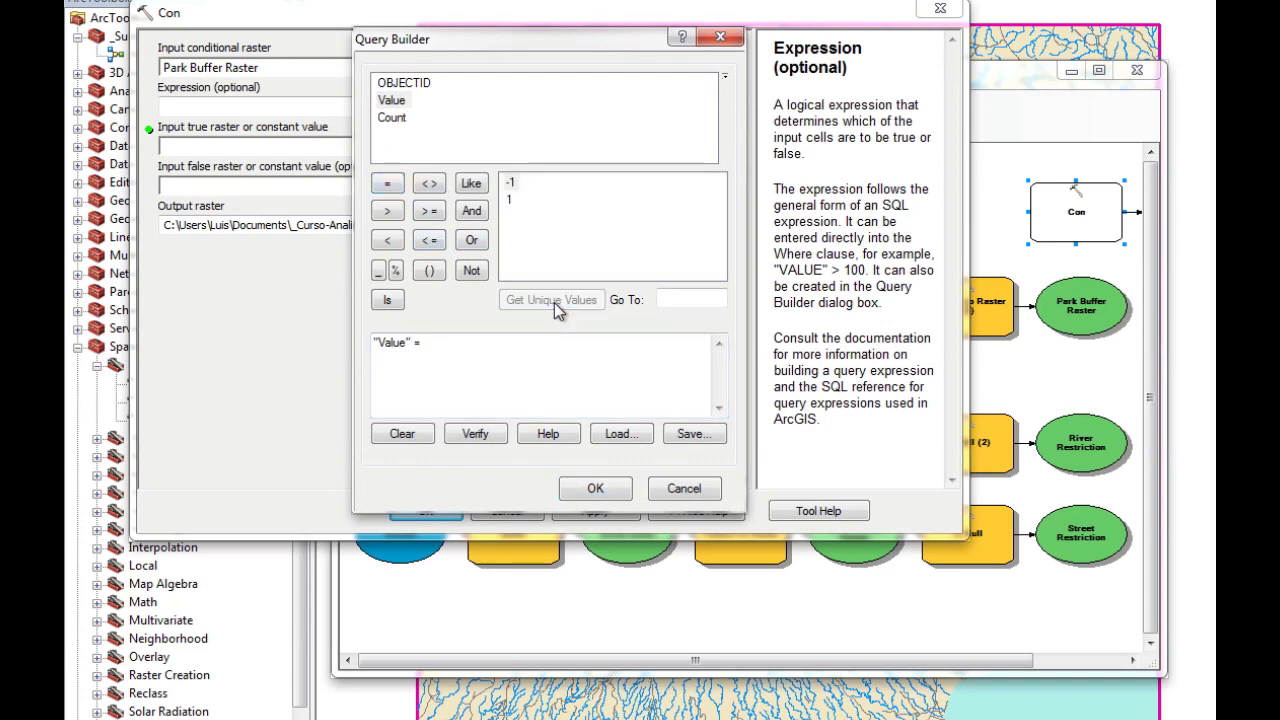
double_click(509, 182)
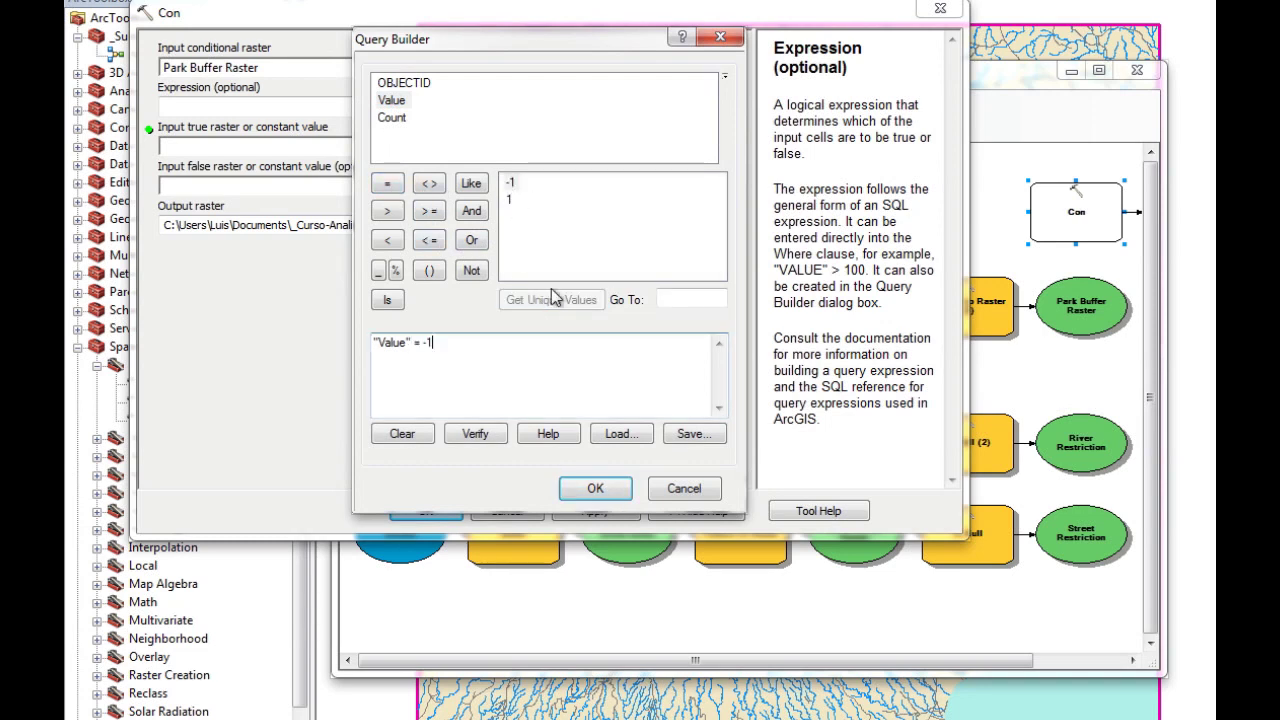
click(595, 489)
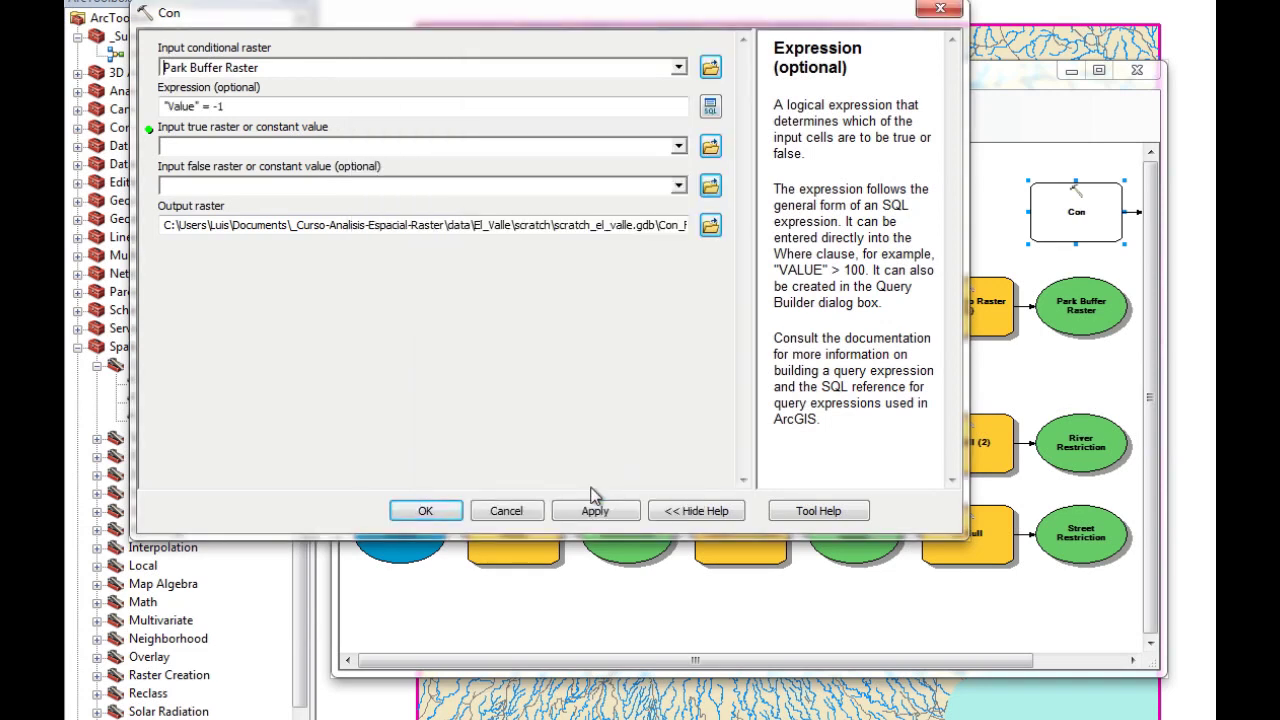
Set Con's true constant to 1 and false constant to 0, and auto-arrange the model diagram at full extent
click(352, 145)
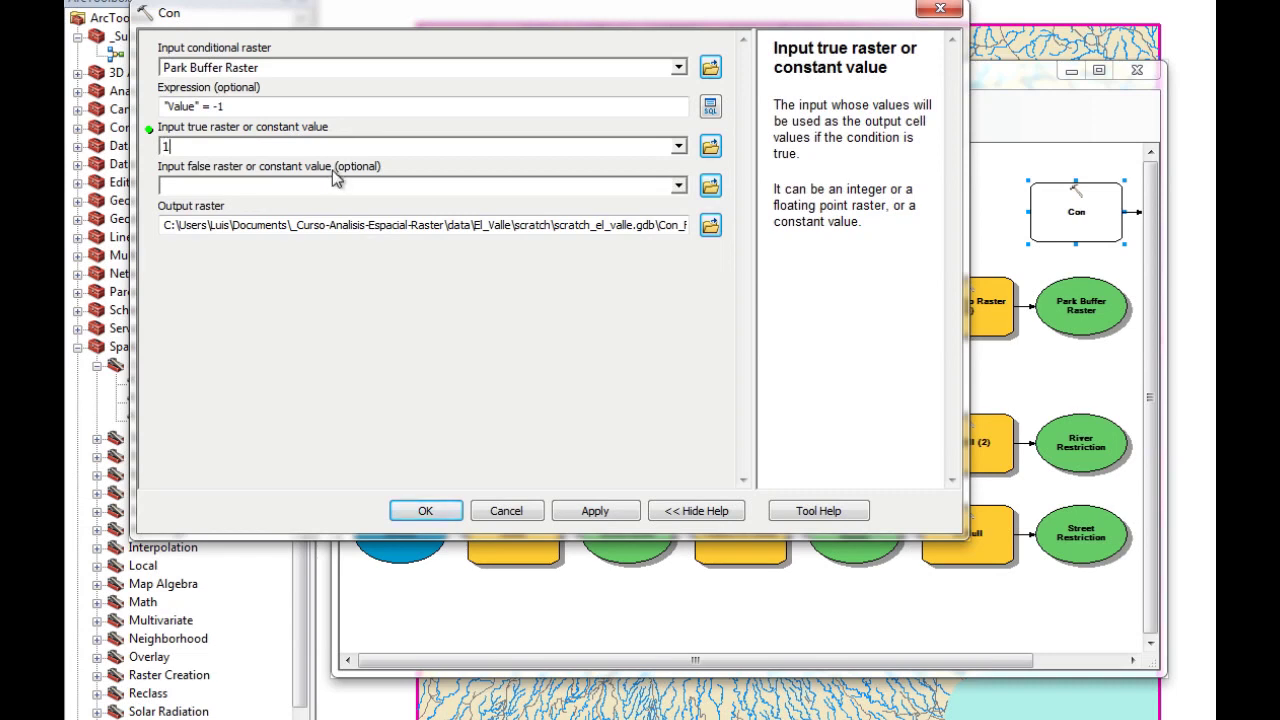
click(295, 183)
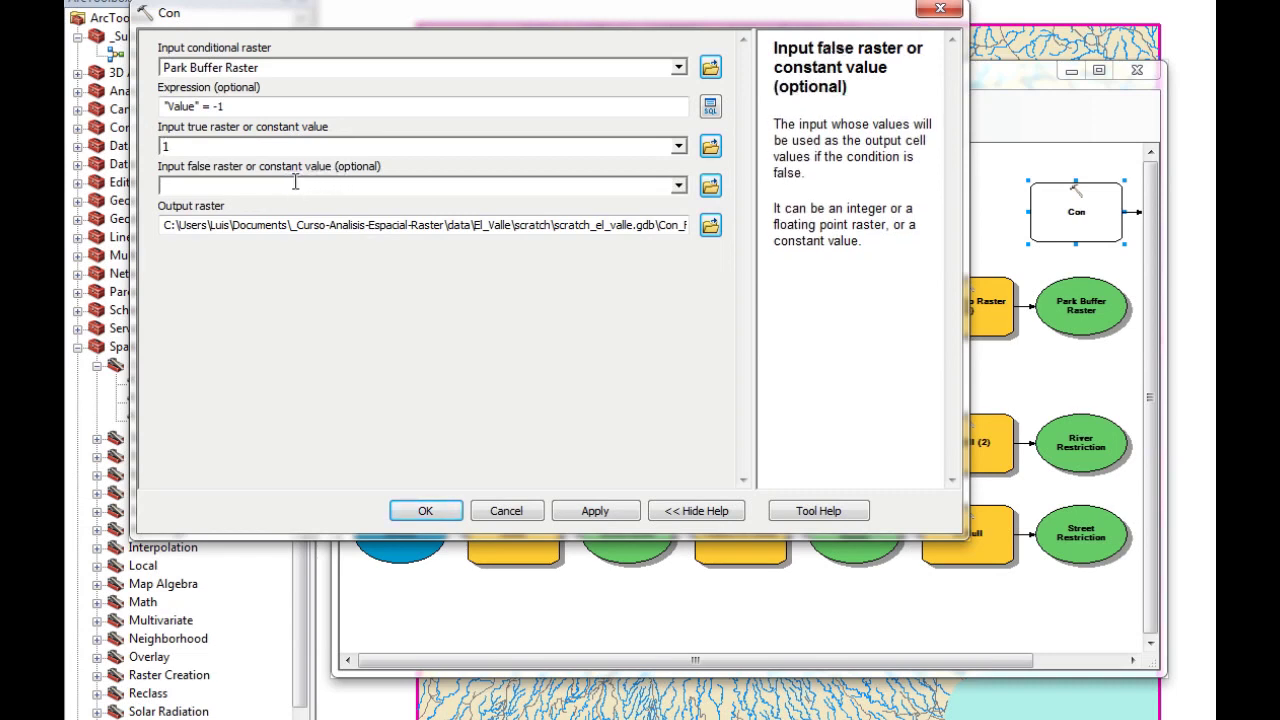
click(600, 512)
click(428, 510)
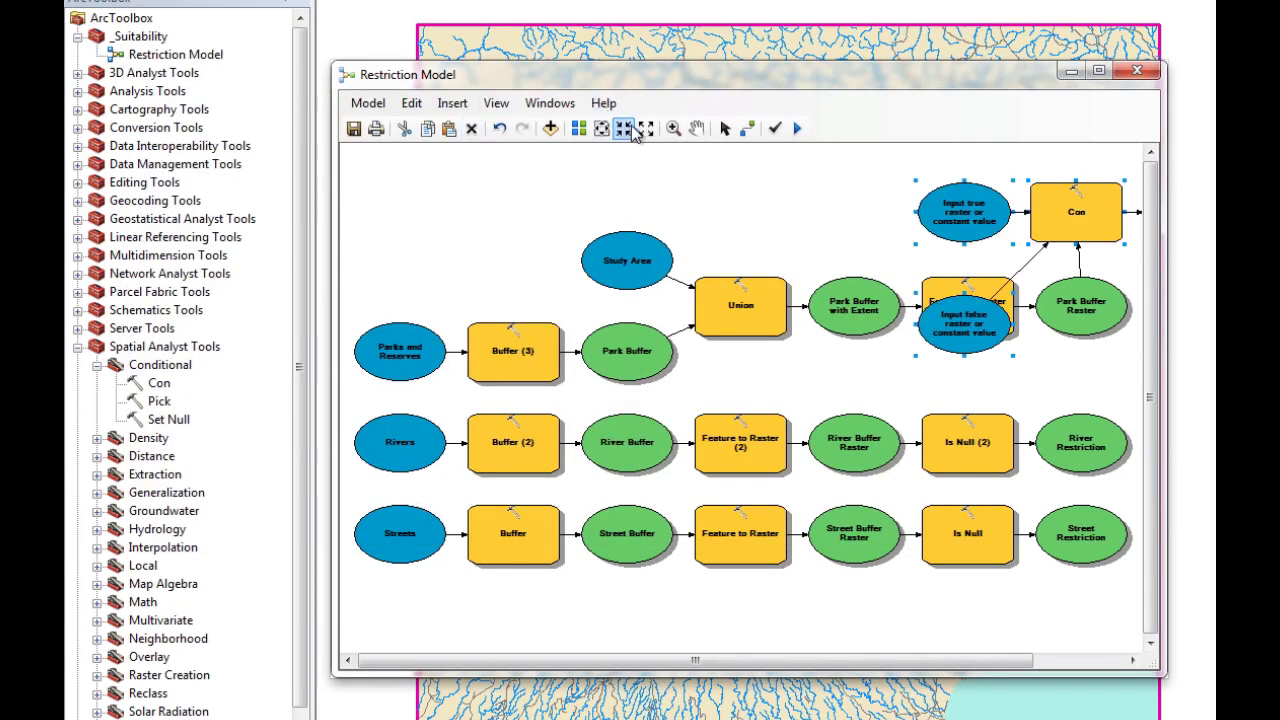
click(580, 130)
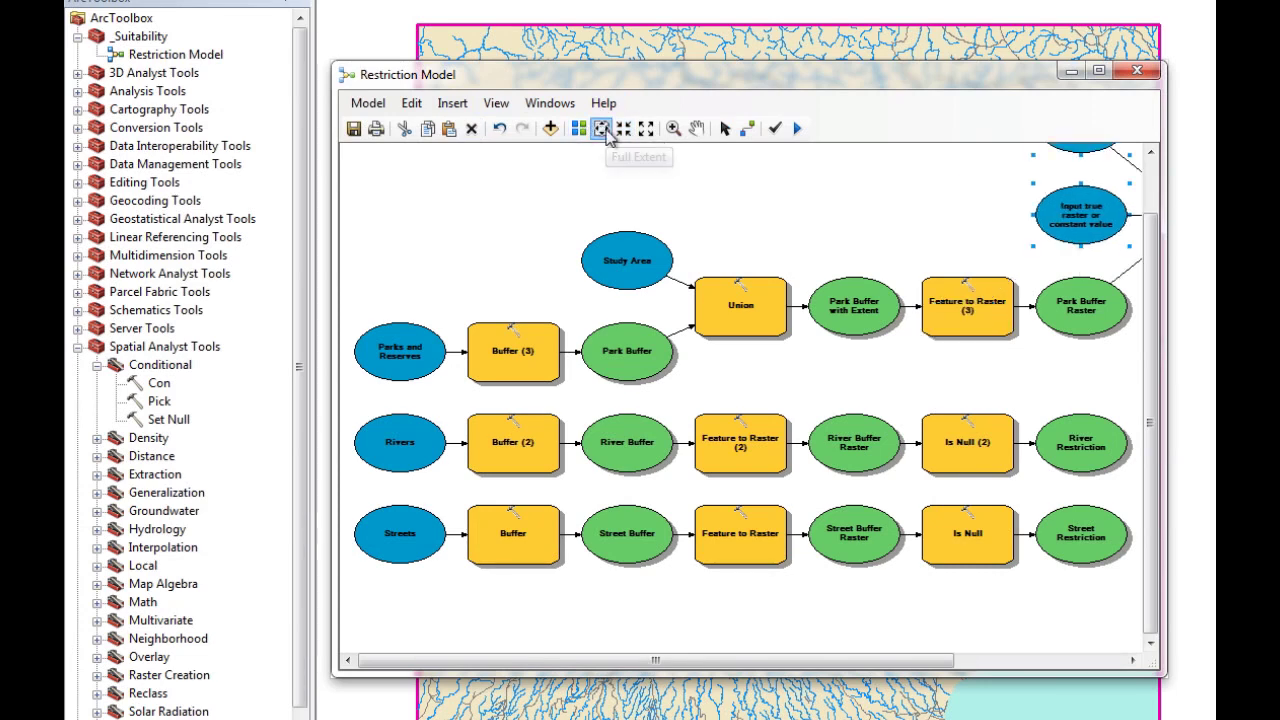
click(602, 130)
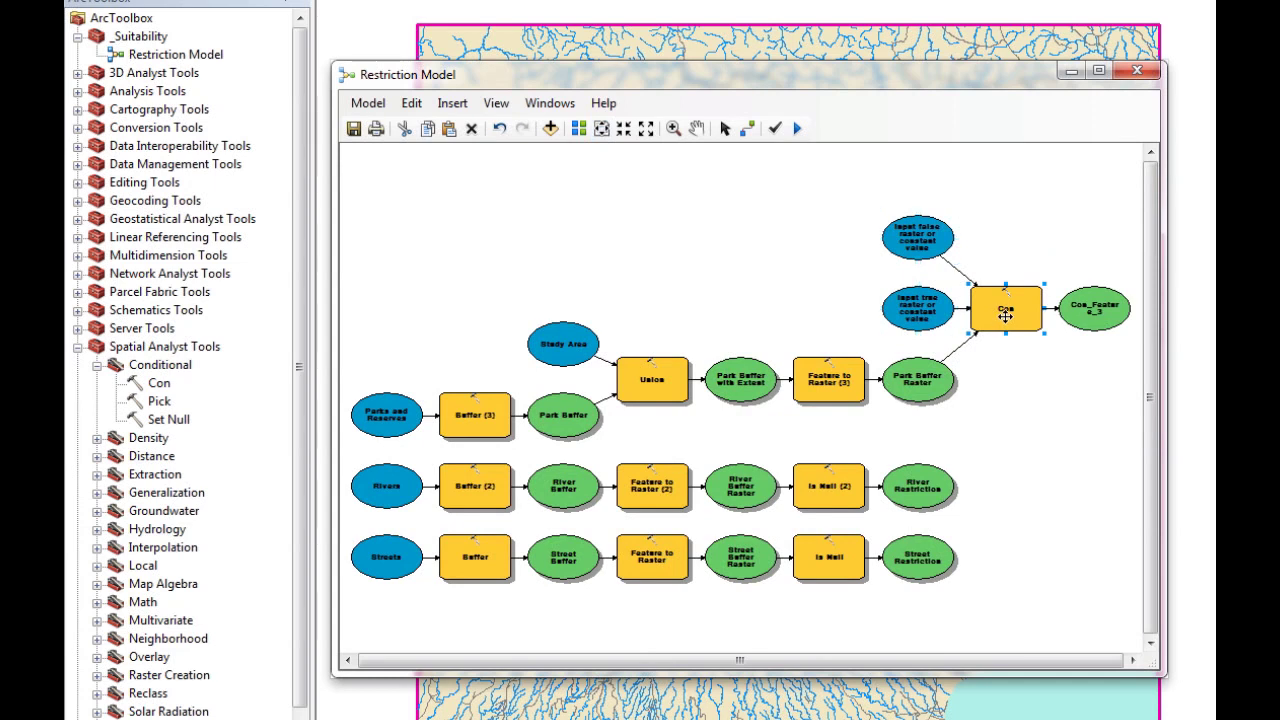
Rename the Con tool's output element as Park Restriction
right_click(1007, 315)
click(1067, 312)
right_click(1099, 308)
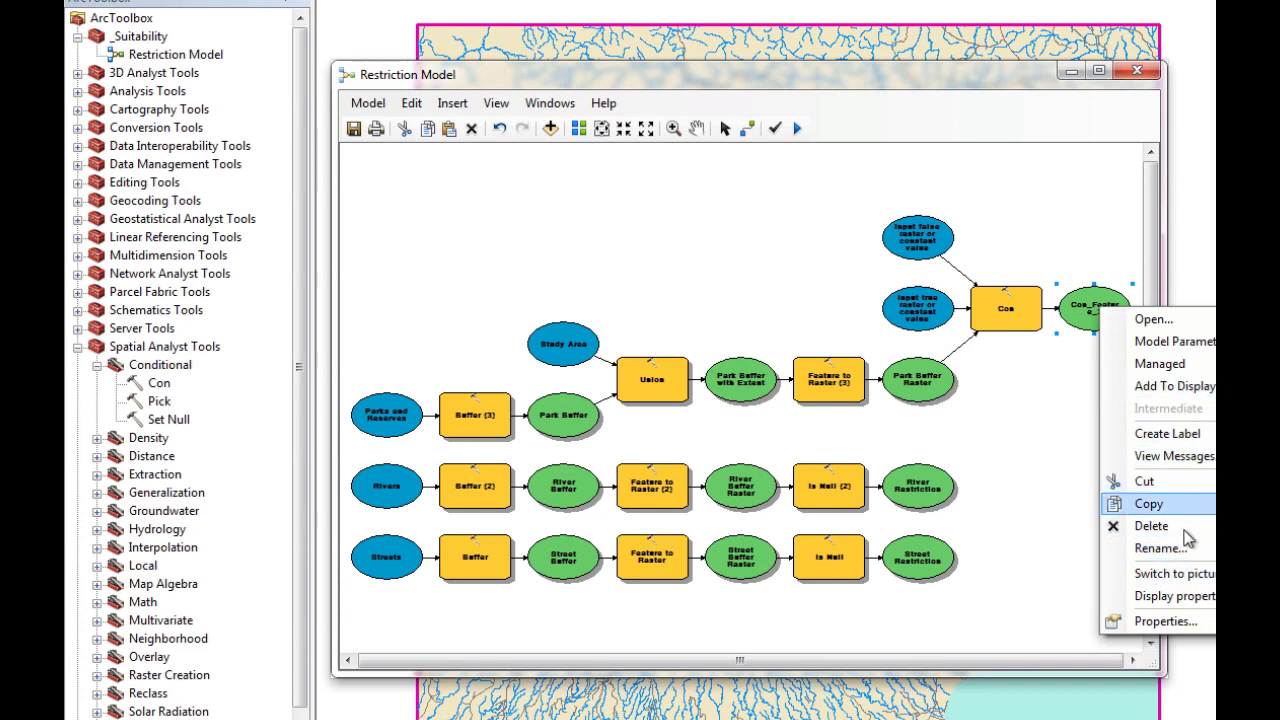
click(1157, 548)
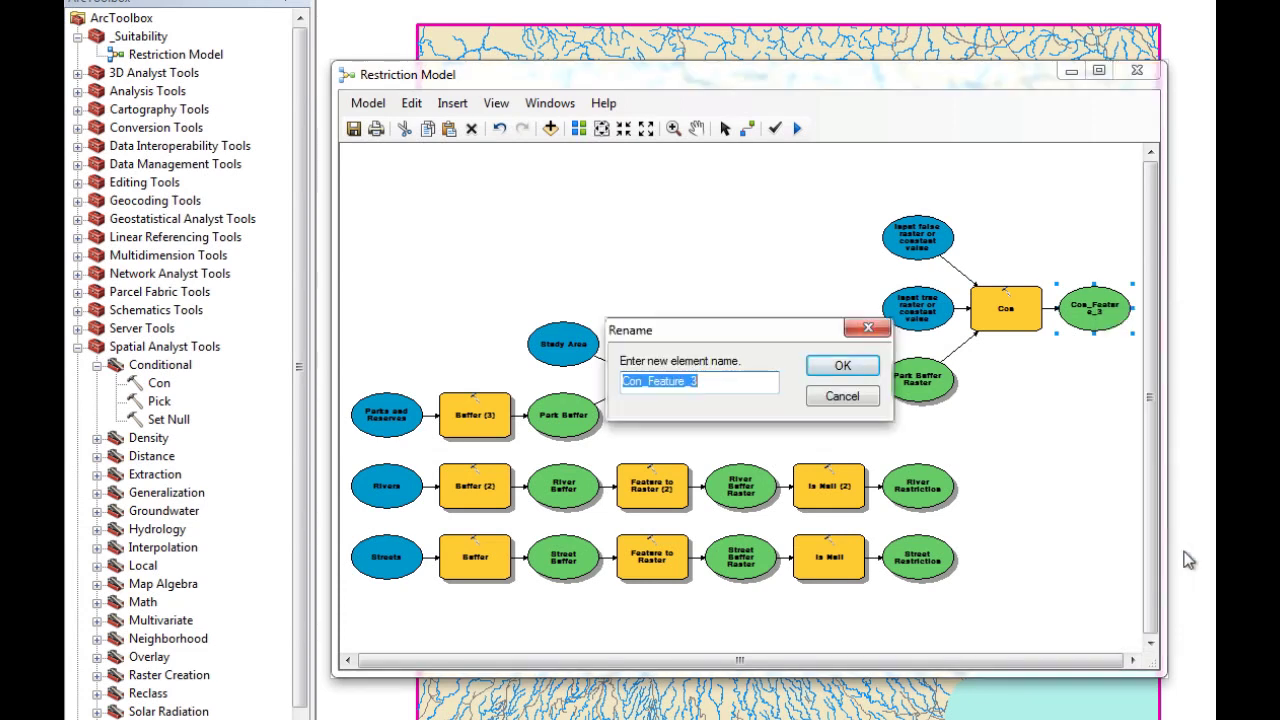
text(Park Restriction)
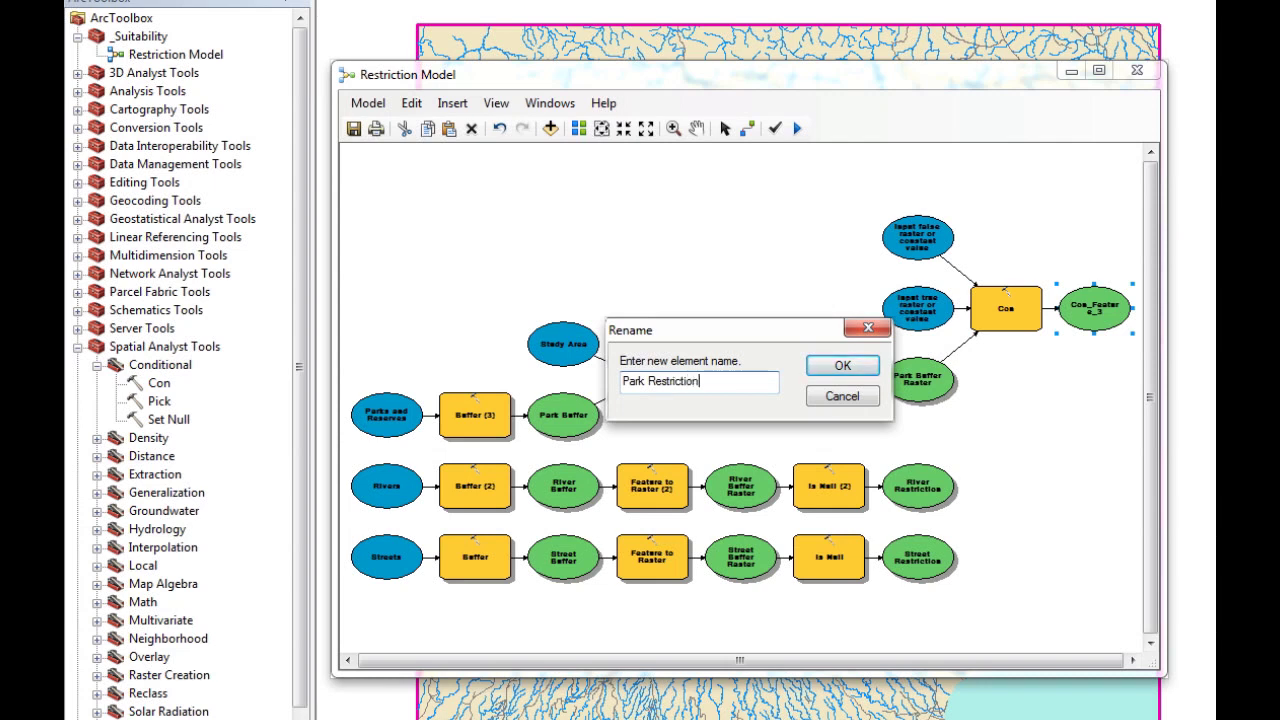
key(Return)
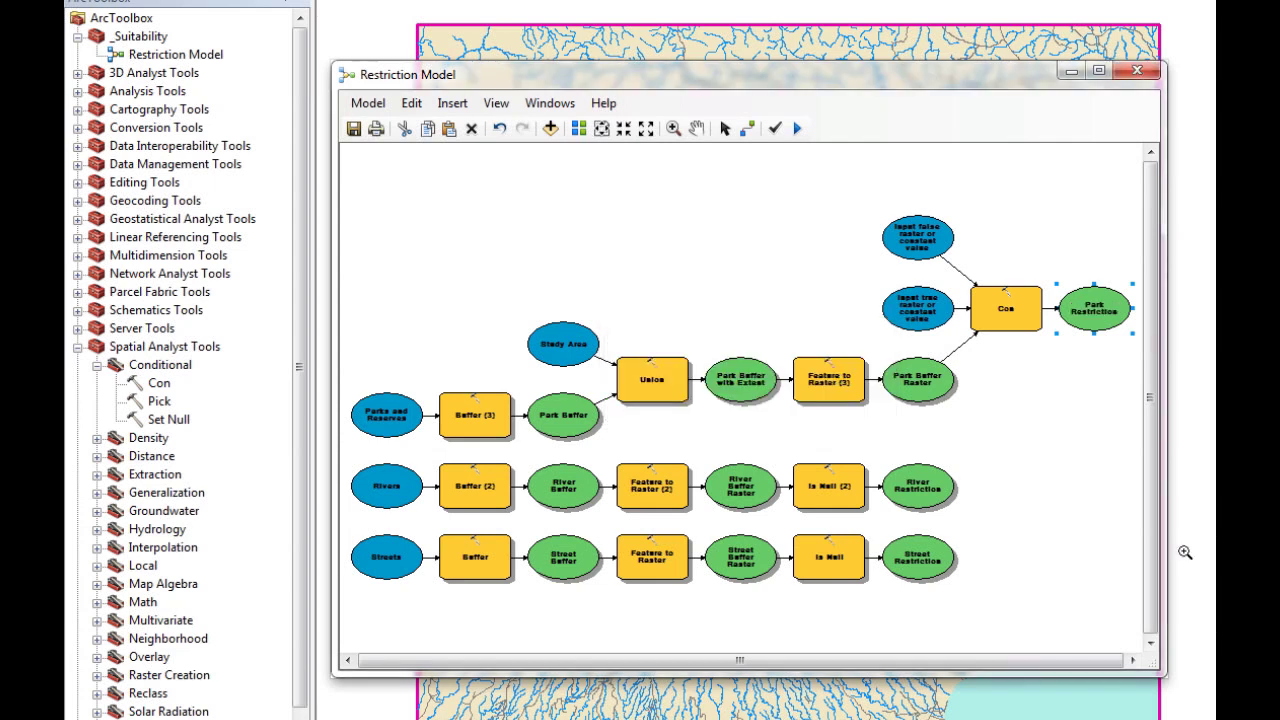
Run the Con tool from within the model and dismiss its progress dialog
right_click(1014, 313)
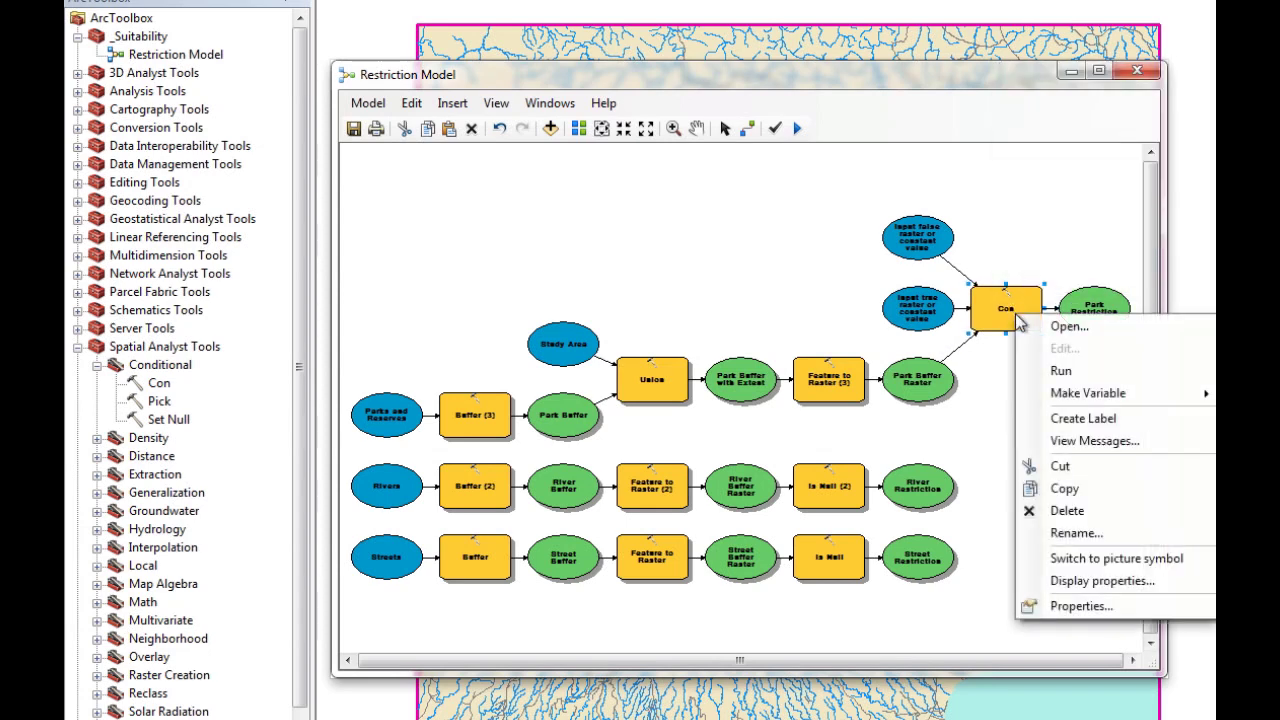
click(1065, 372)
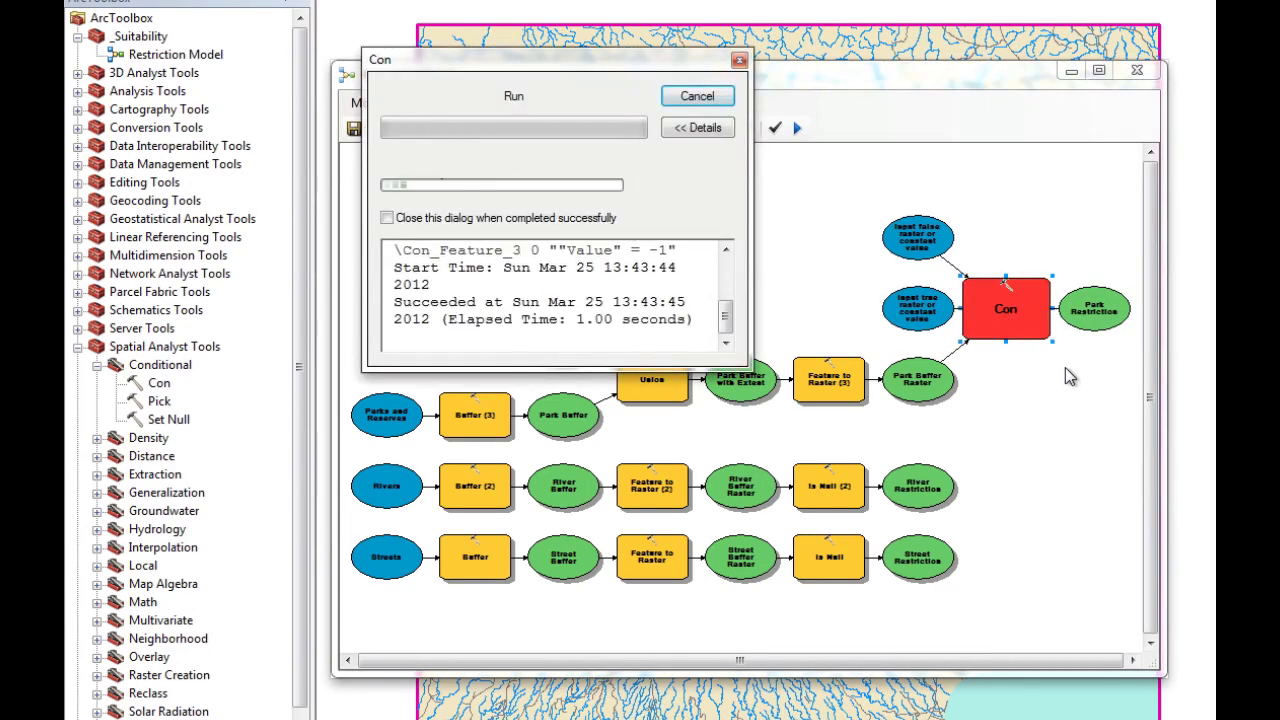
click(697, 96)
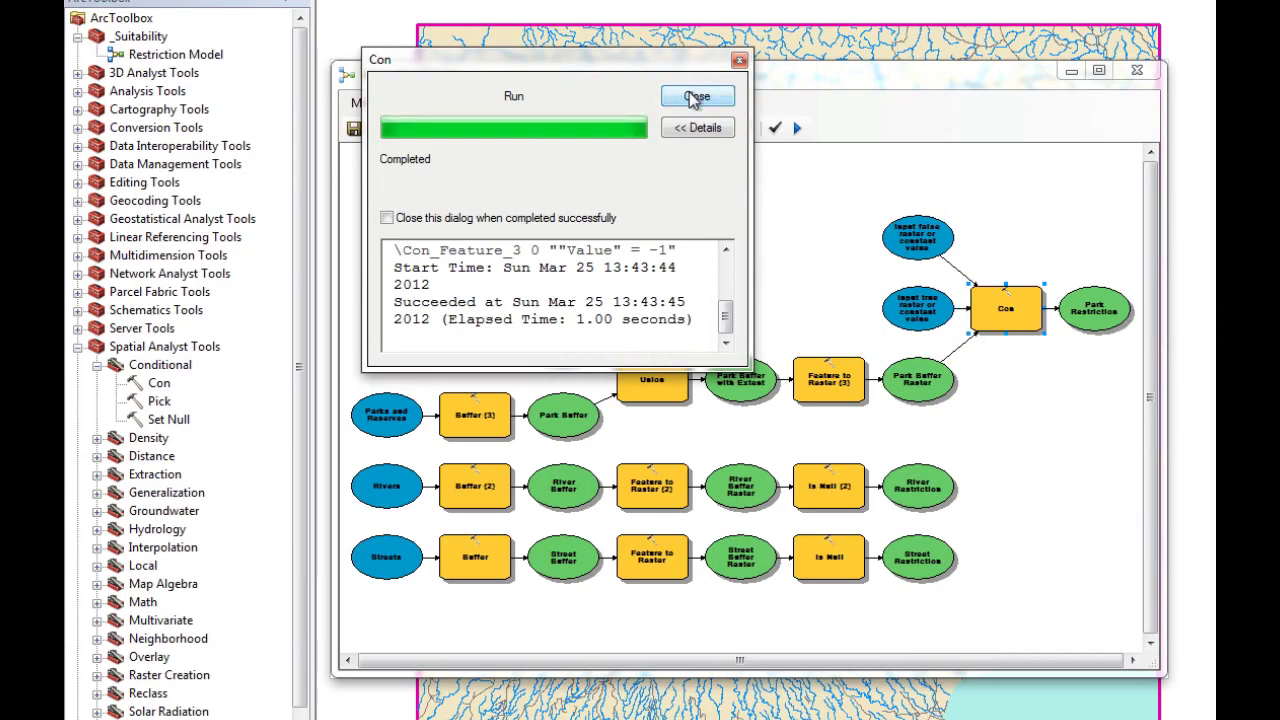
Add Park Restriction to the map display and minimize the model window to view the raster on the map
right_click(1095, 312)
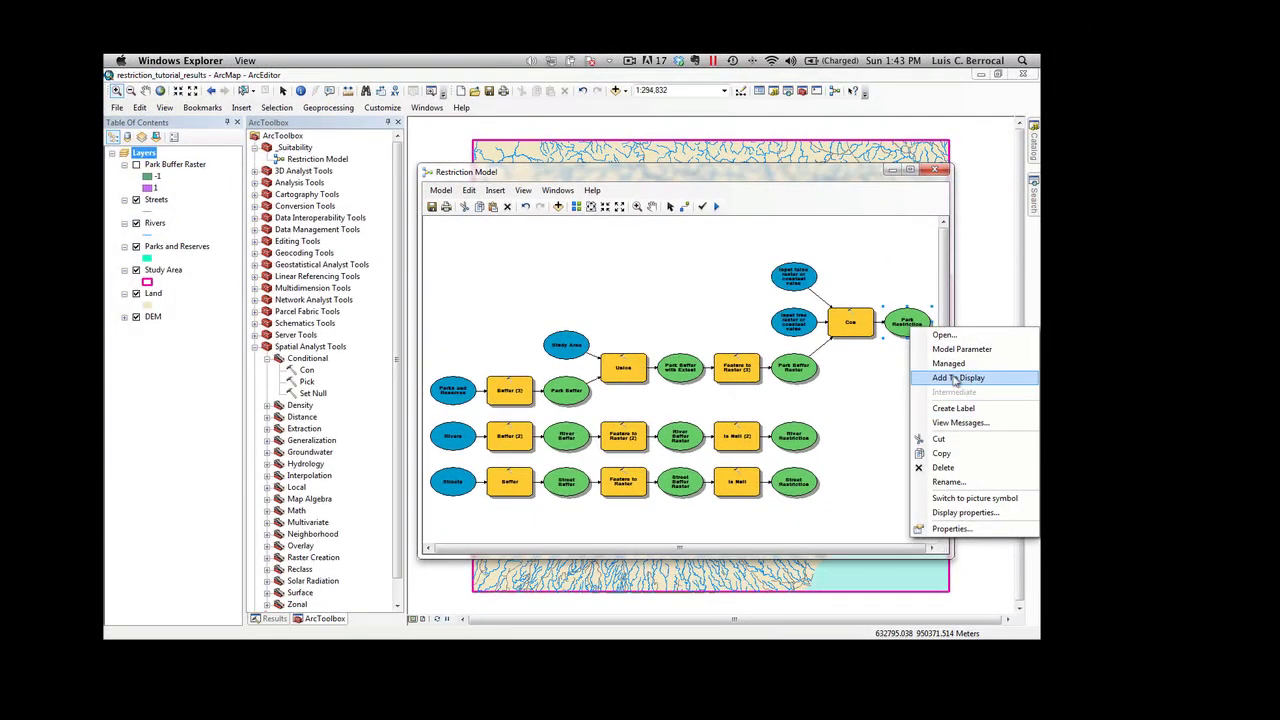
click(957, 378)
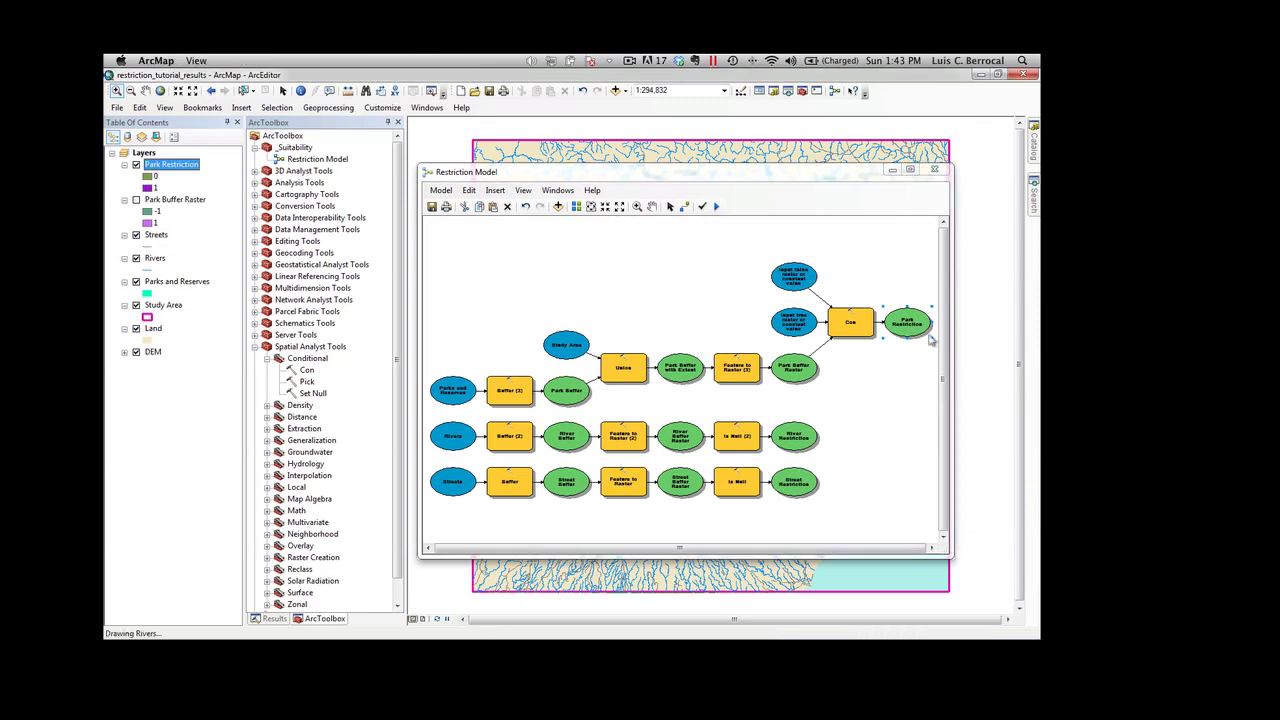
click(892, 172)
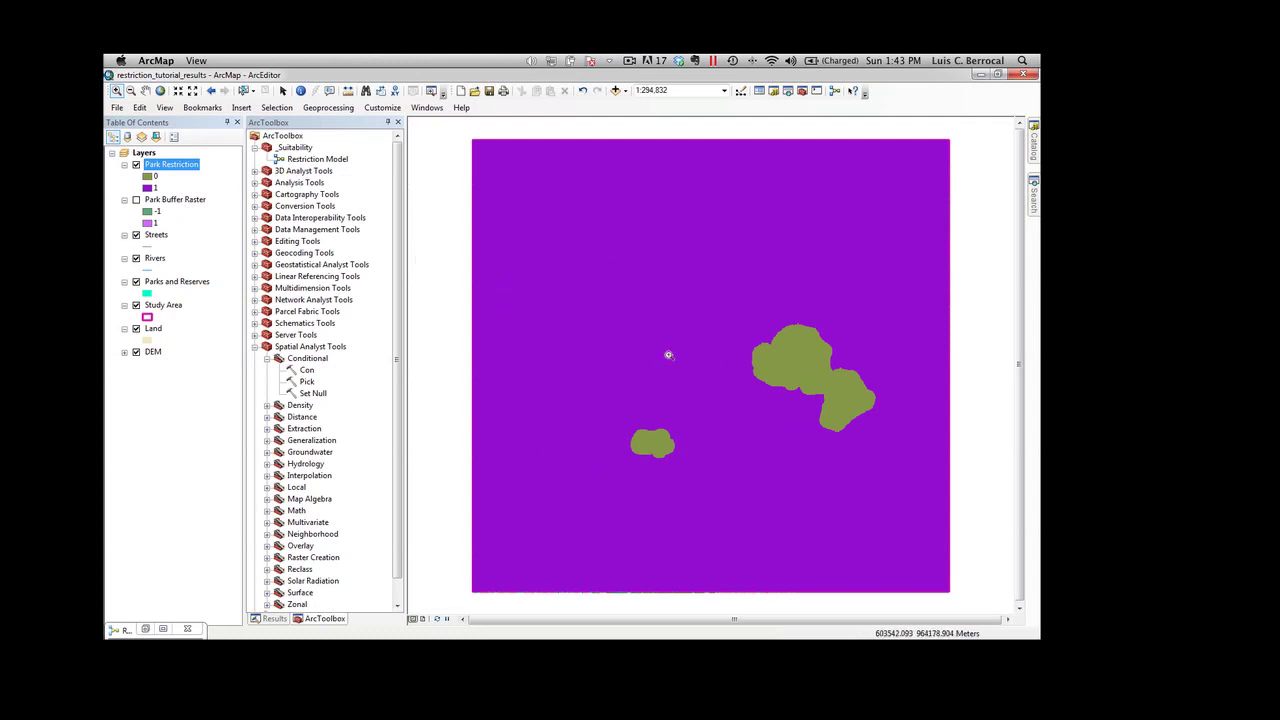
Restore the Restriction Model window and add the Raster Calculator from the Spatial Analyst Map Algebra tools, beside the River Restriction output
click(146, 629)
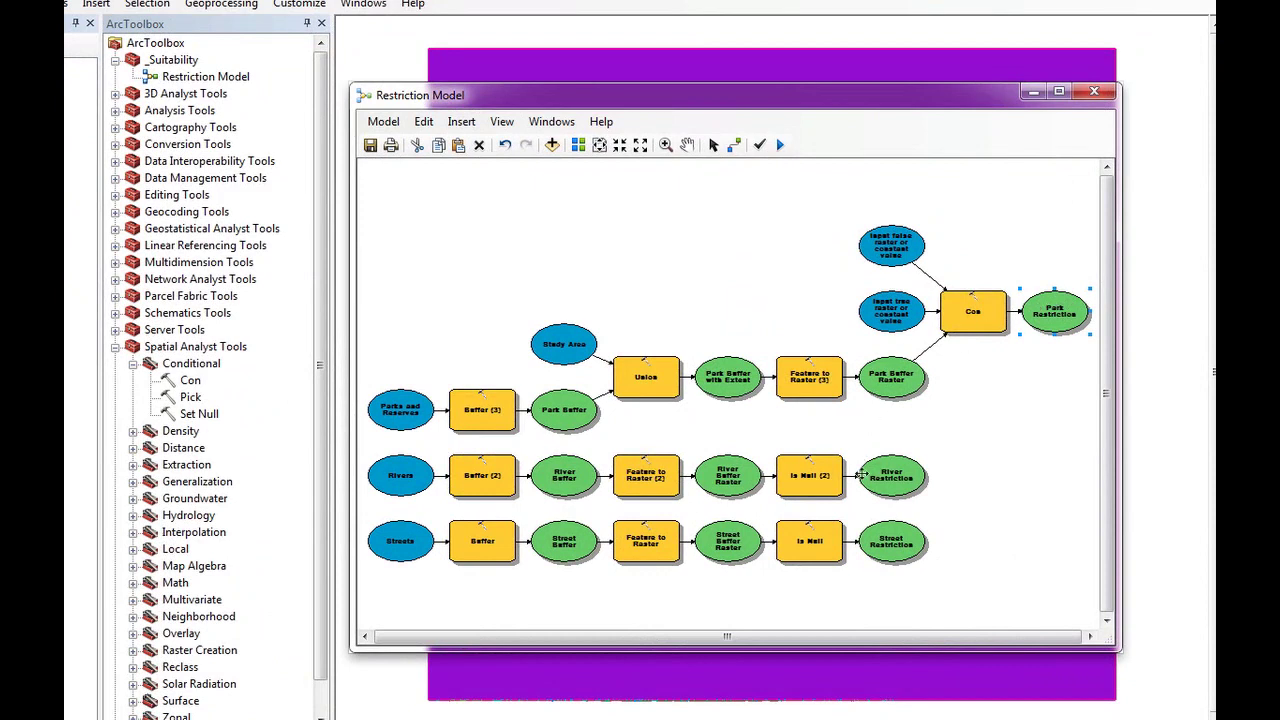
click(134, 366)
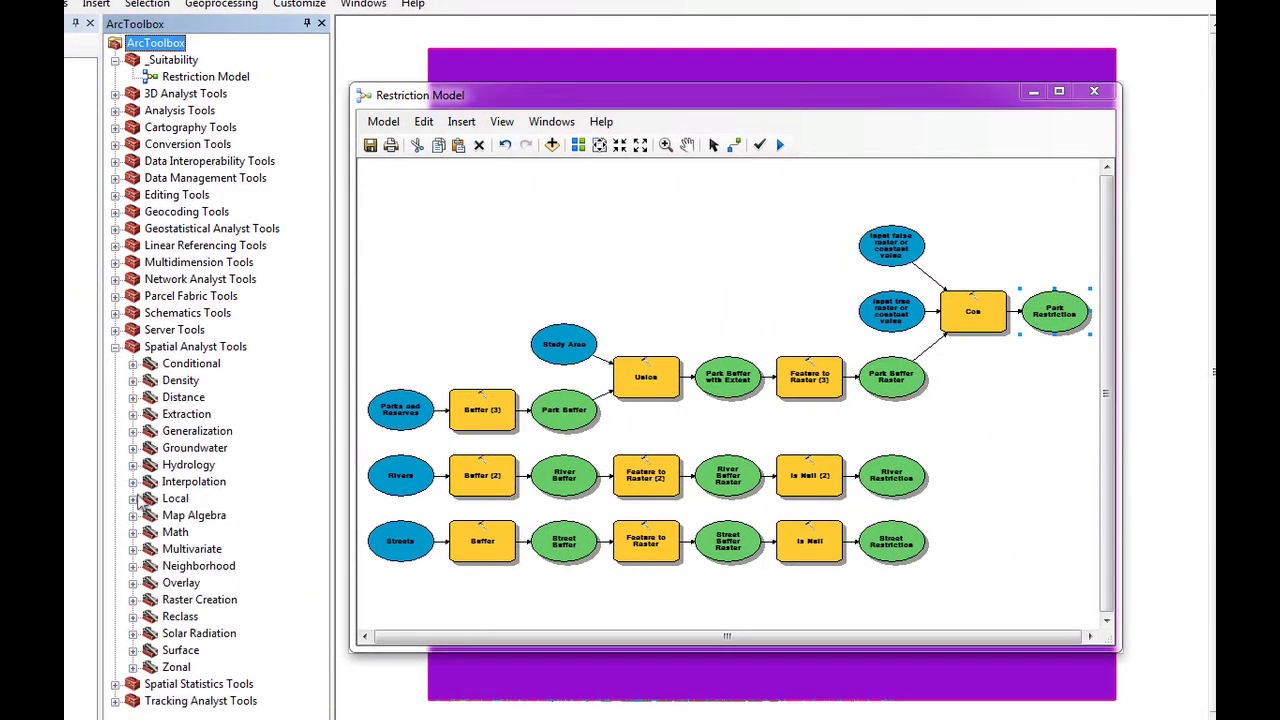
click(133, 532)
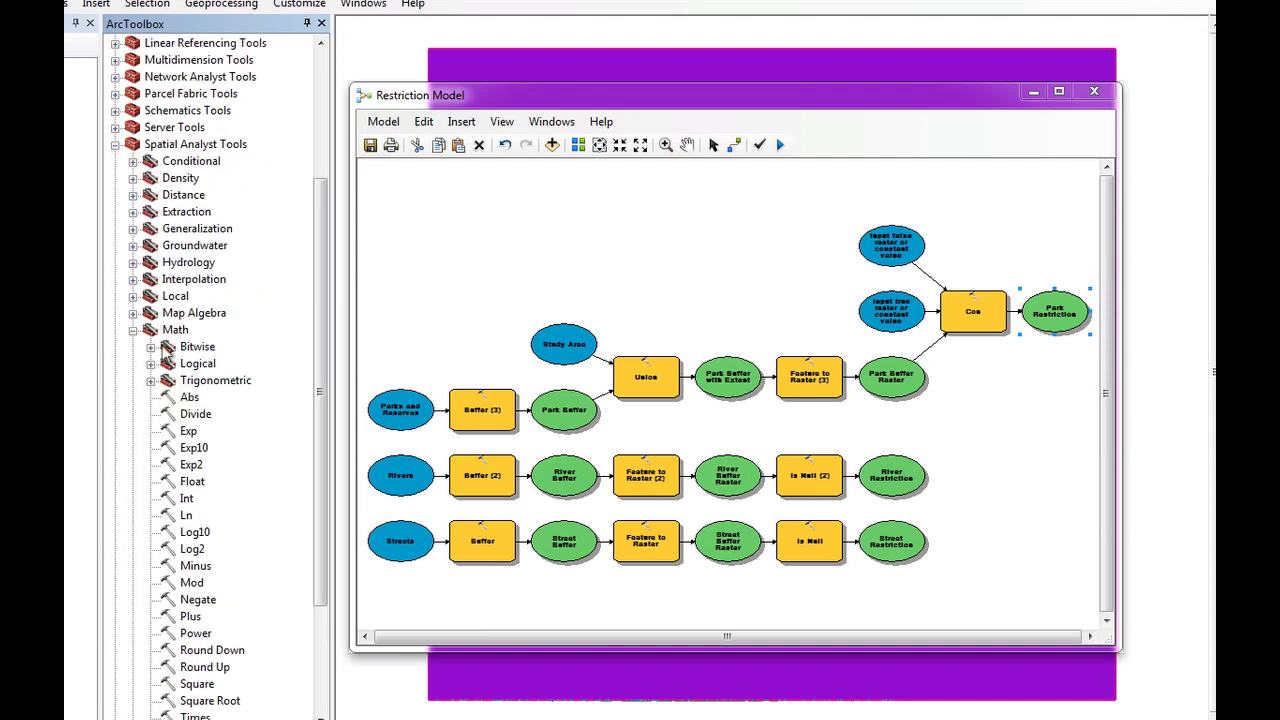
click(134, 313)
drag(200, 330, 1020, 426)
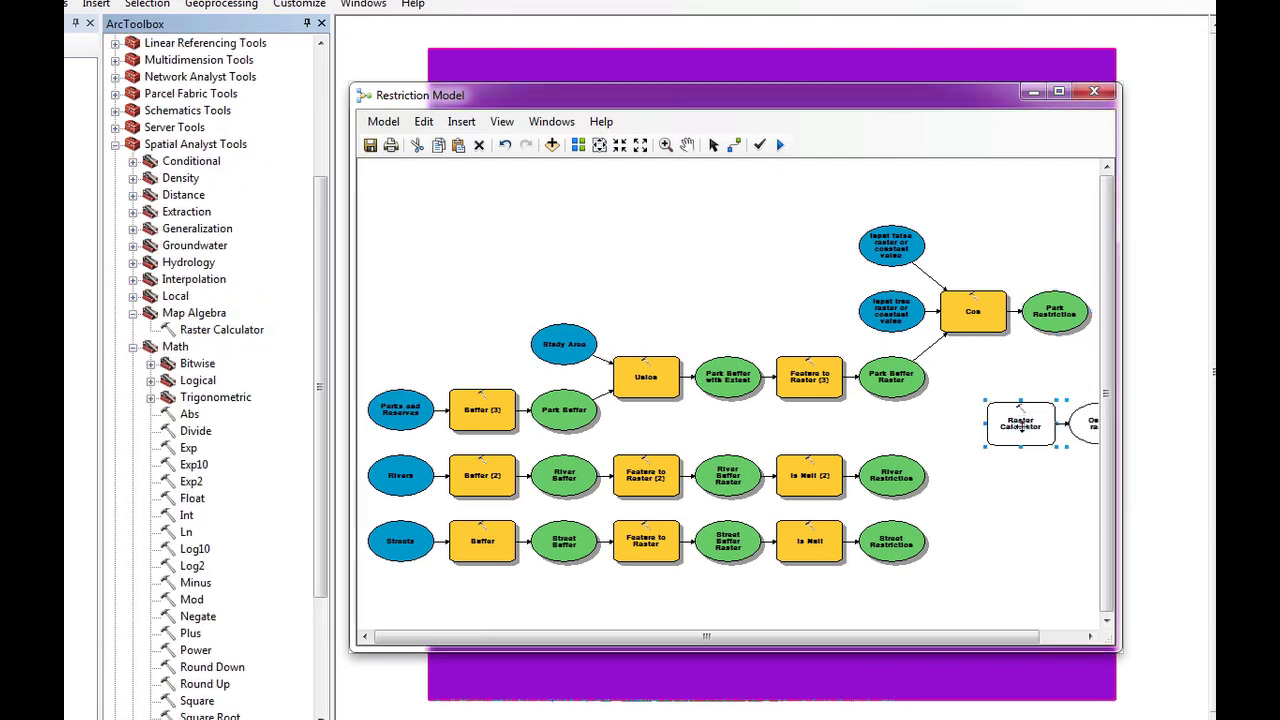
Set the Raster Calculator expression to "%Street Restriction%" * "%River Restriction%" * "%Park Restriction%" and auto-arrange the diagram at full extent
double_click(1020, 425)
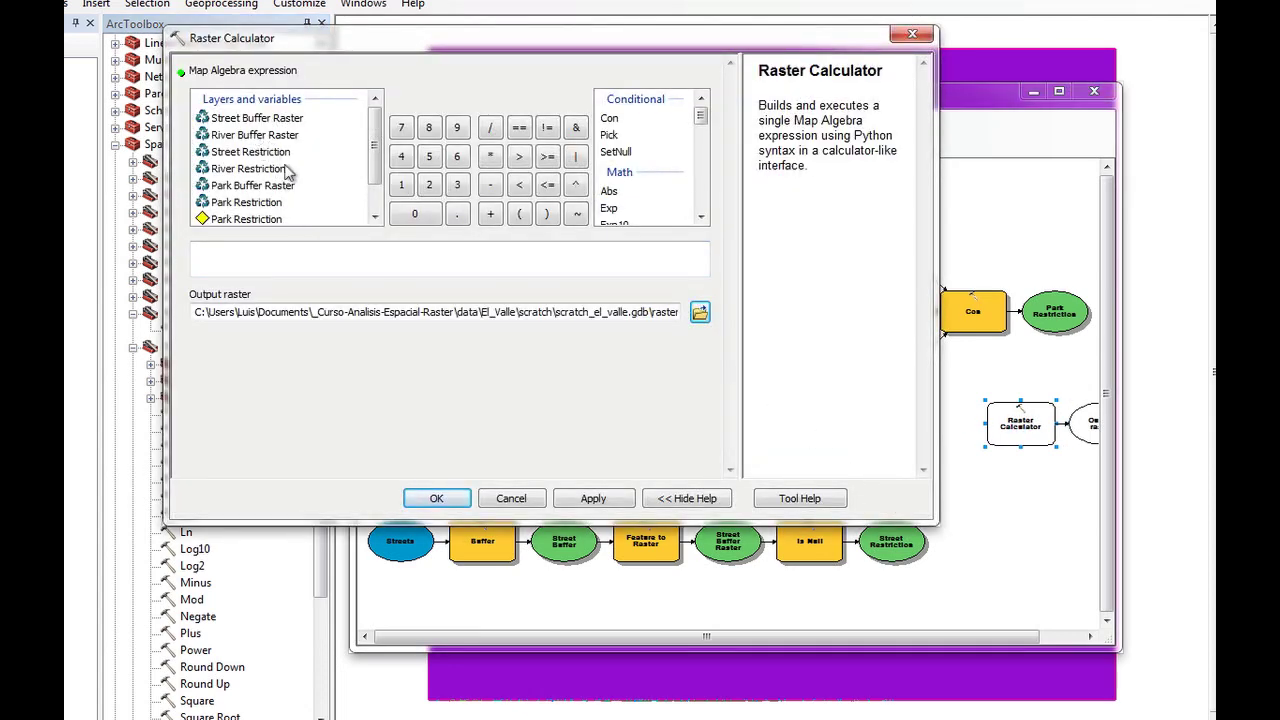
double_click(257, 155)
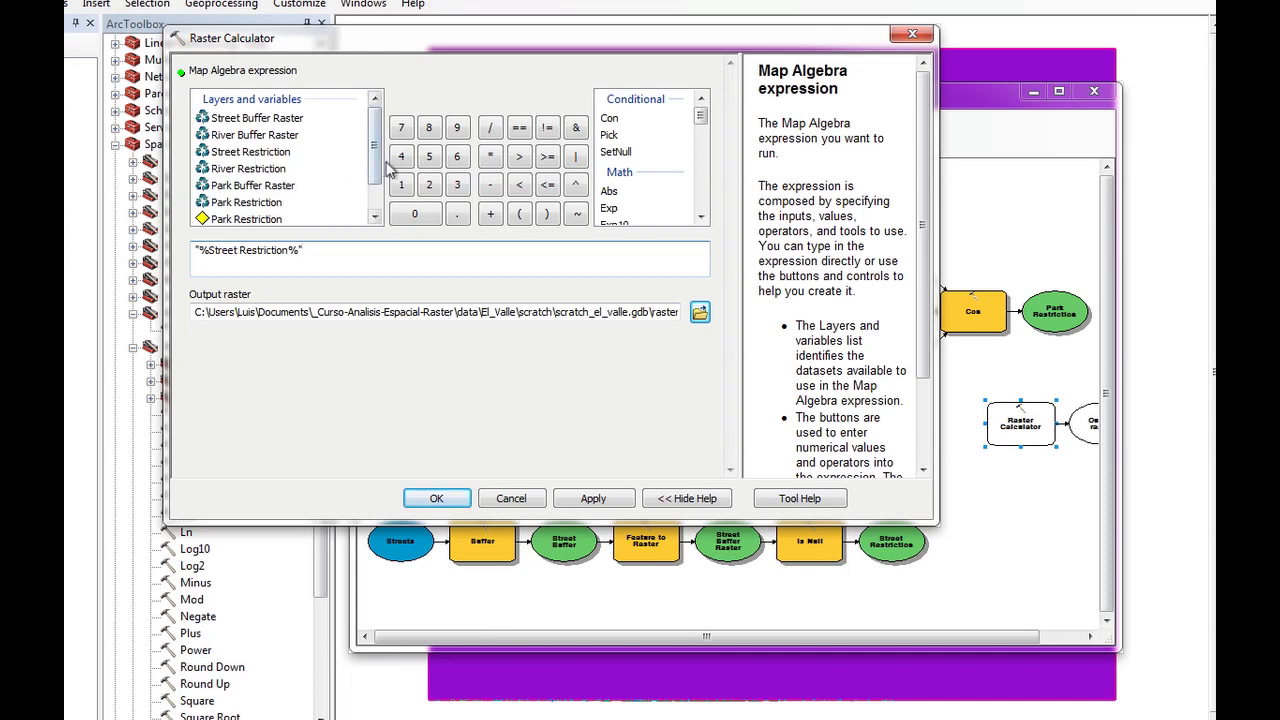
click(493, 160)
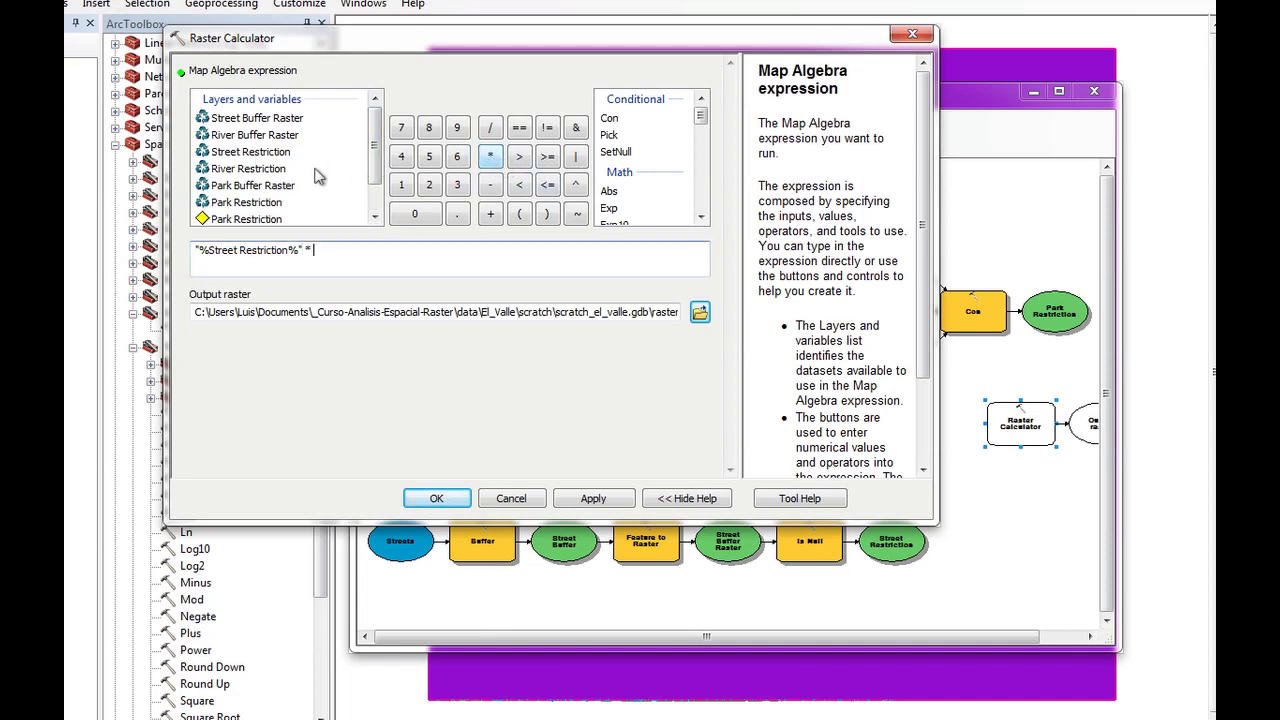
double_click(250, 169)
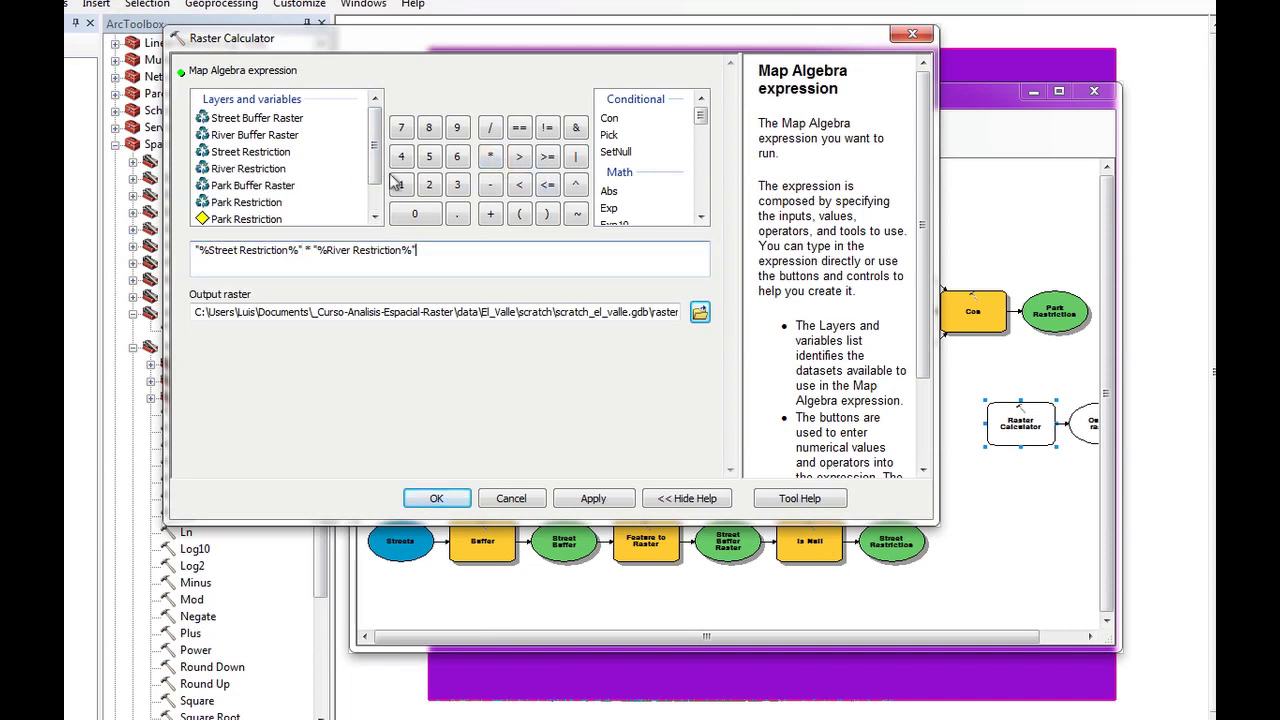
click(490, 158)
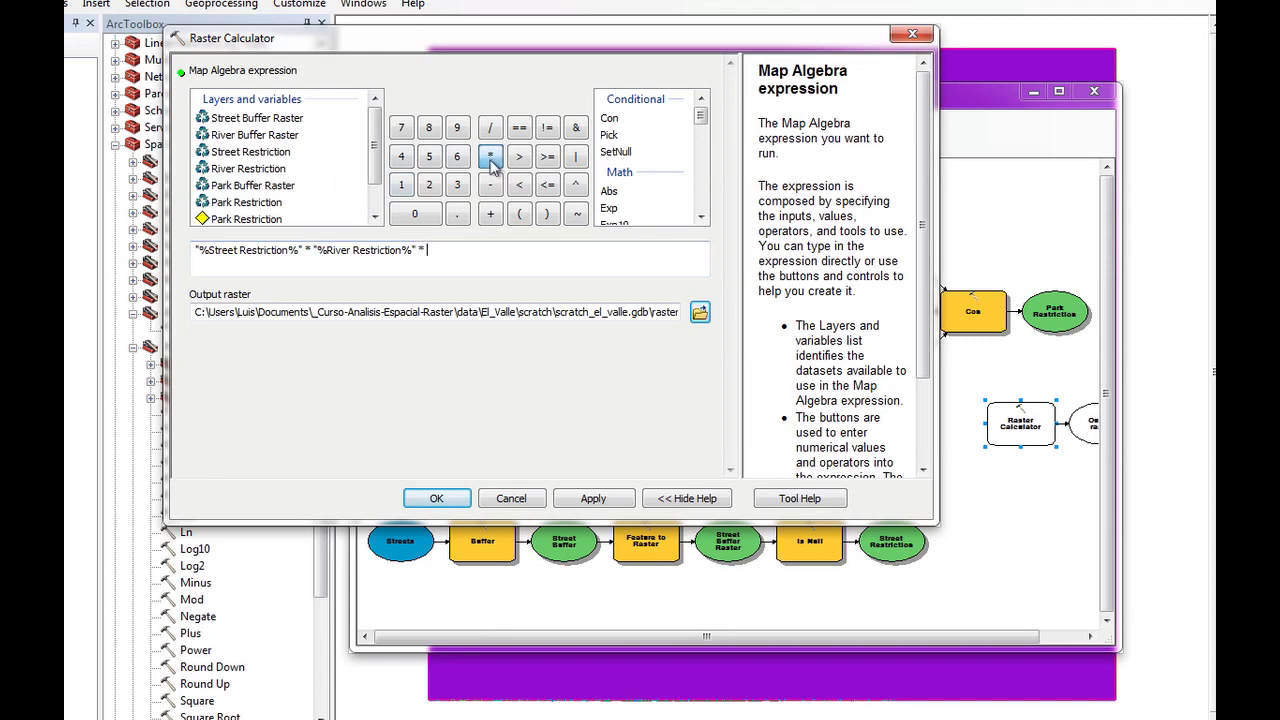
double_click(250, 203)
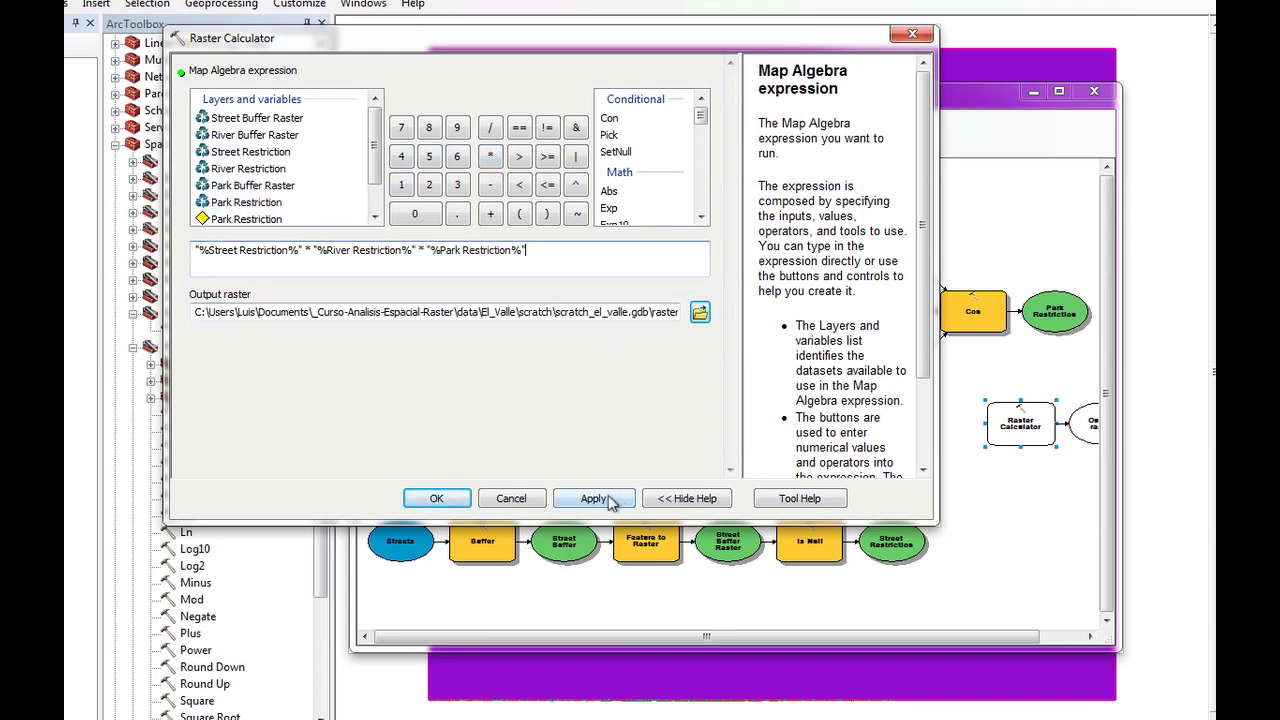
click(455, 499)
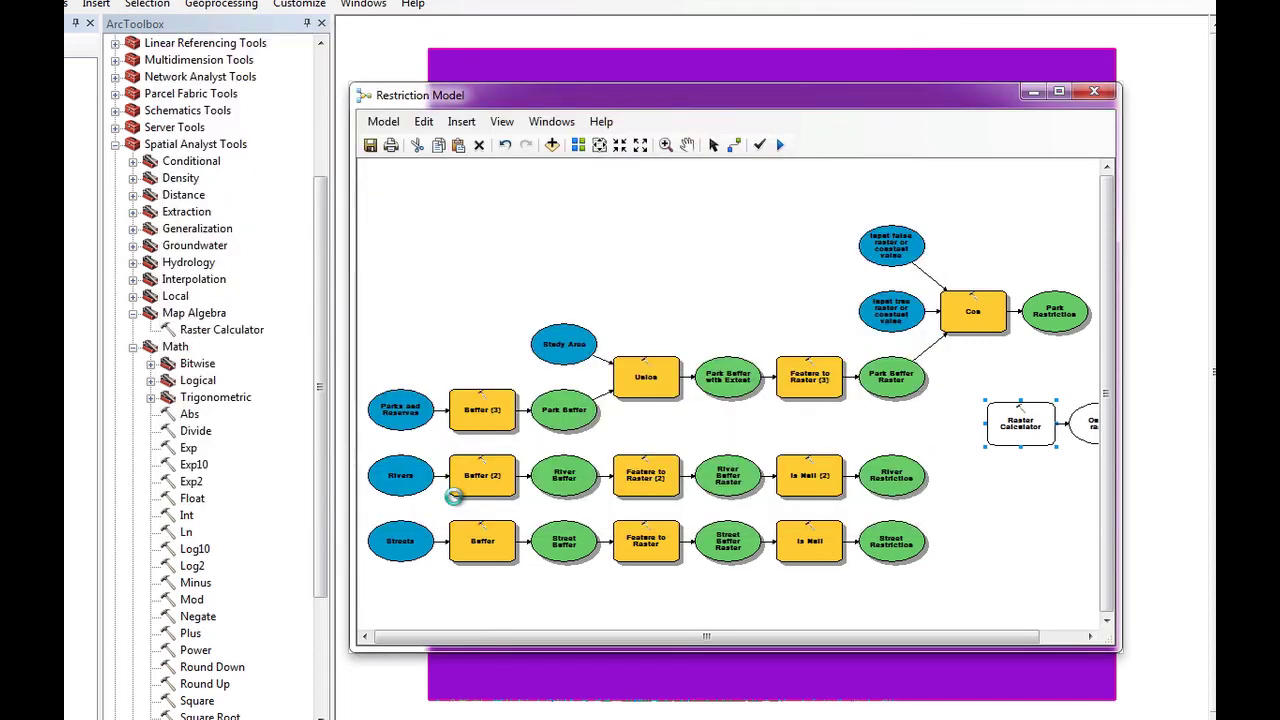
click(578, 145)
click(599, 145)
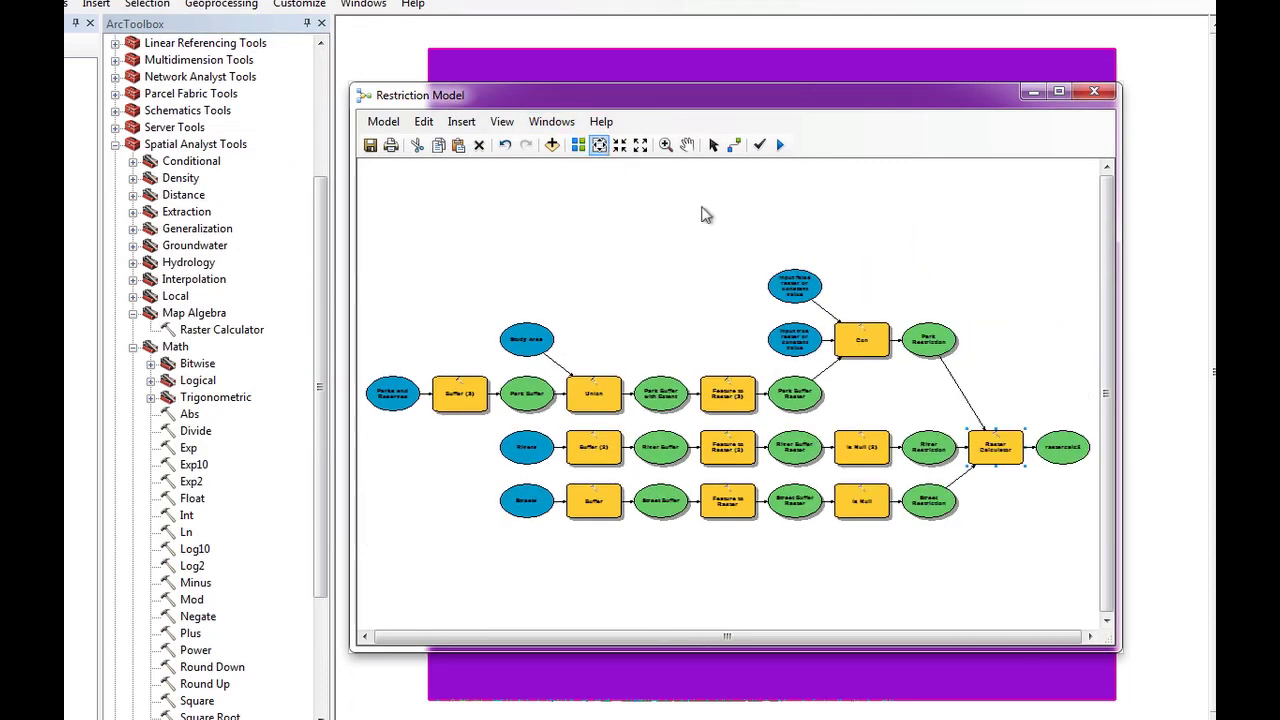
Rename the Raster Calculator's output element in the model as Final Restriction
right_click(1061, 449)
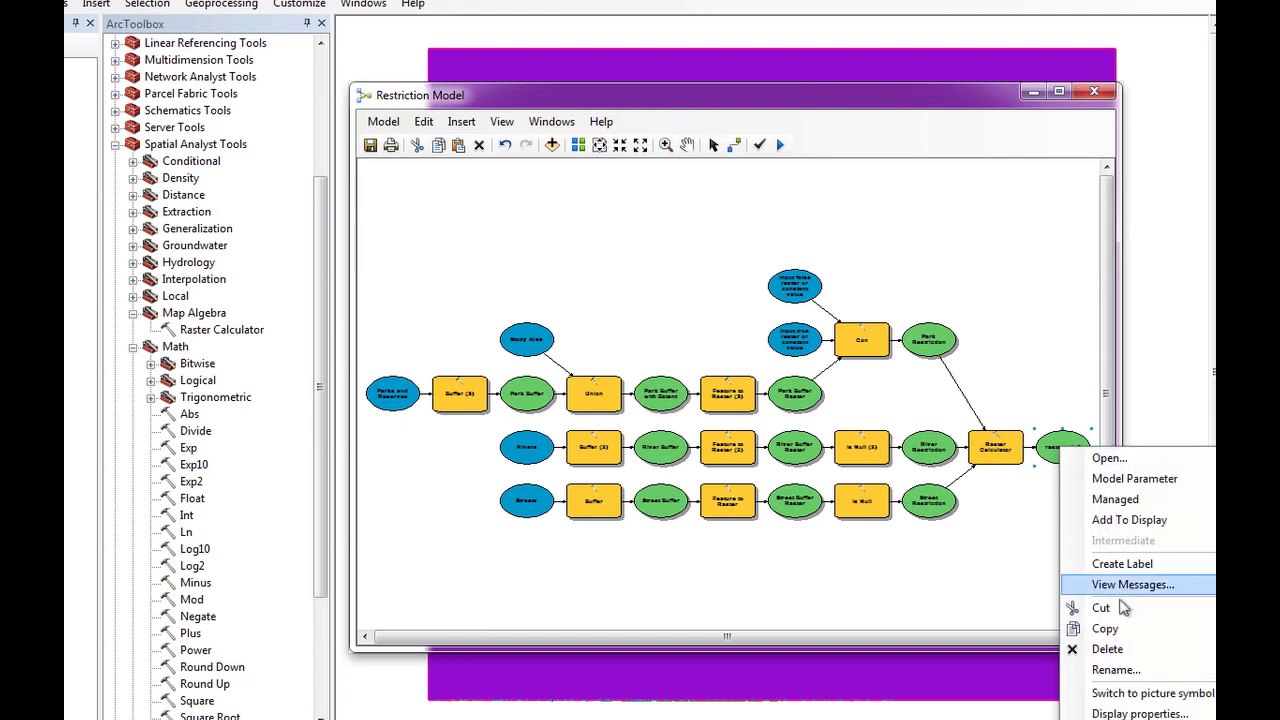
click(1128, 669)
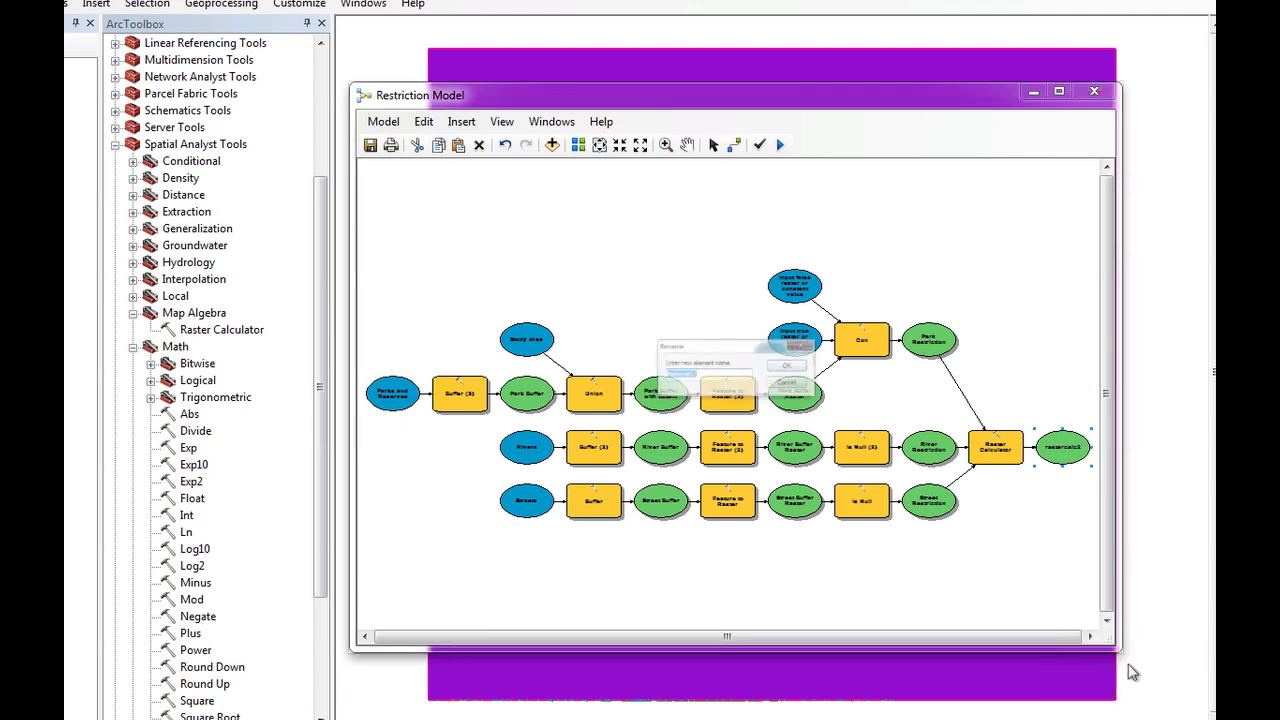
text(Final Restriction)
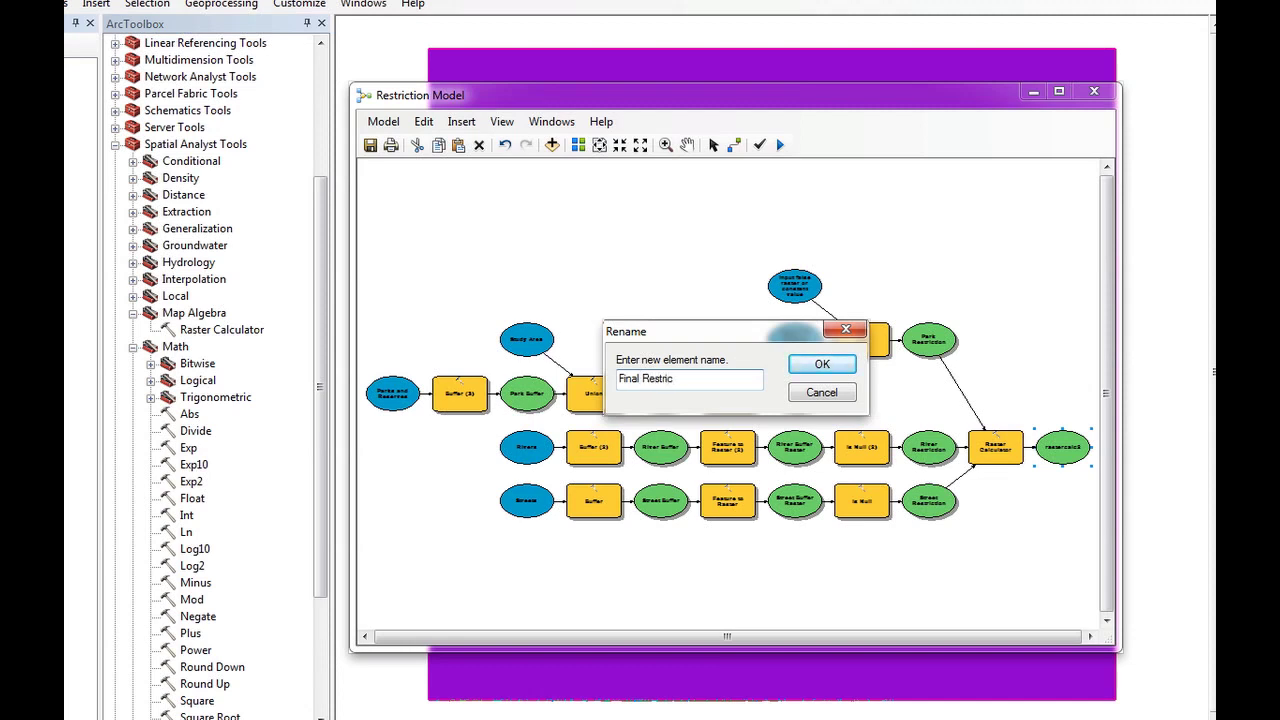
click(810, 364)
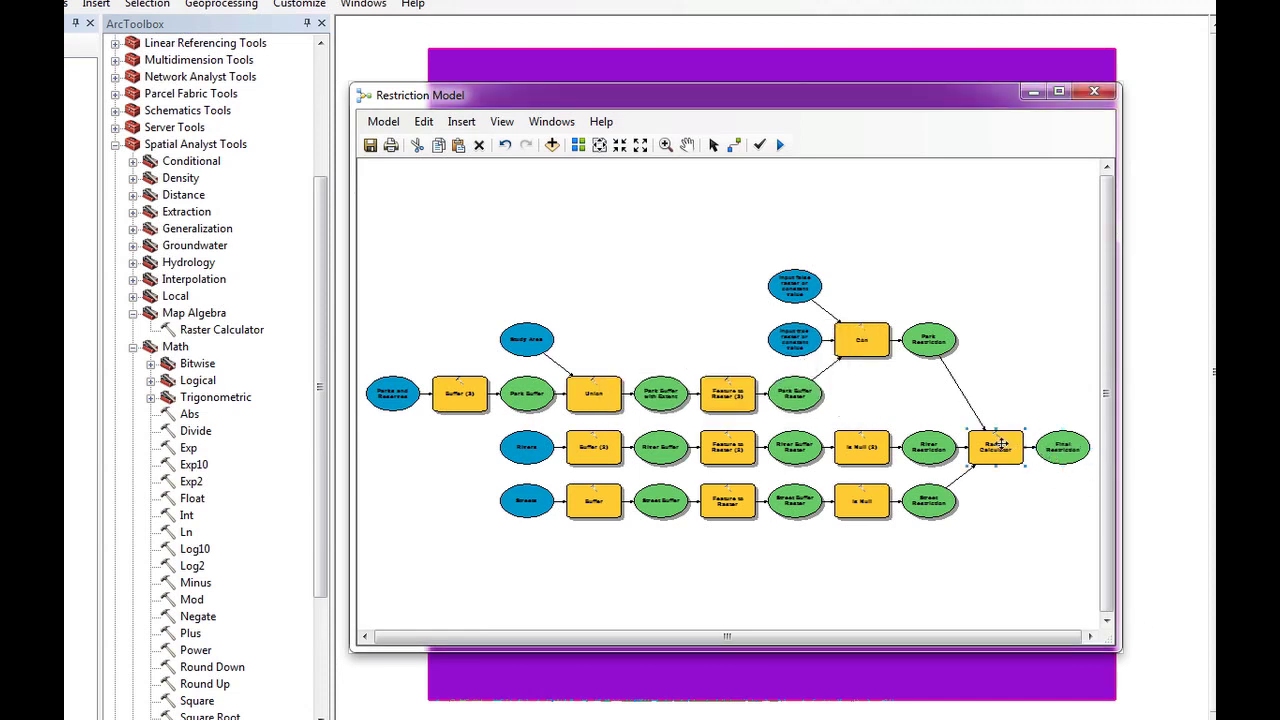
Run the Raster Calculator from within the model, dismiss its progress dialog, and add Final Restriction to the map display
right_click(1001, 444)
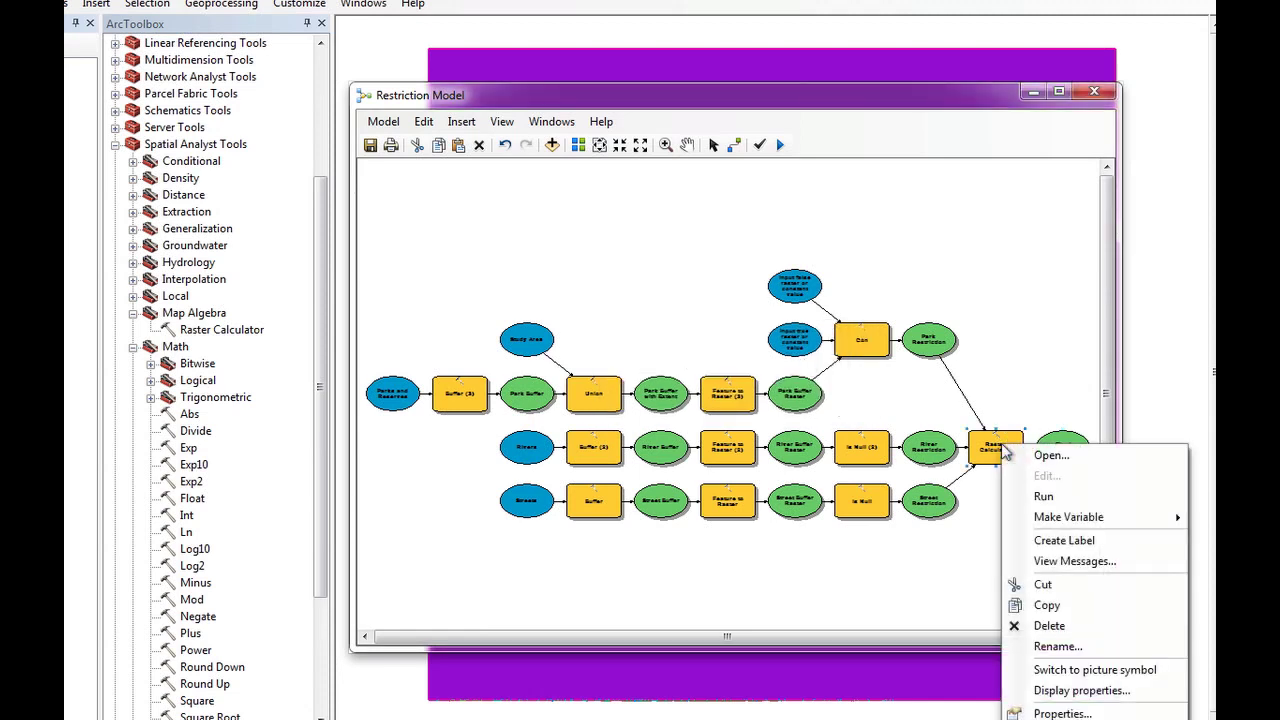
click(1043, 497)
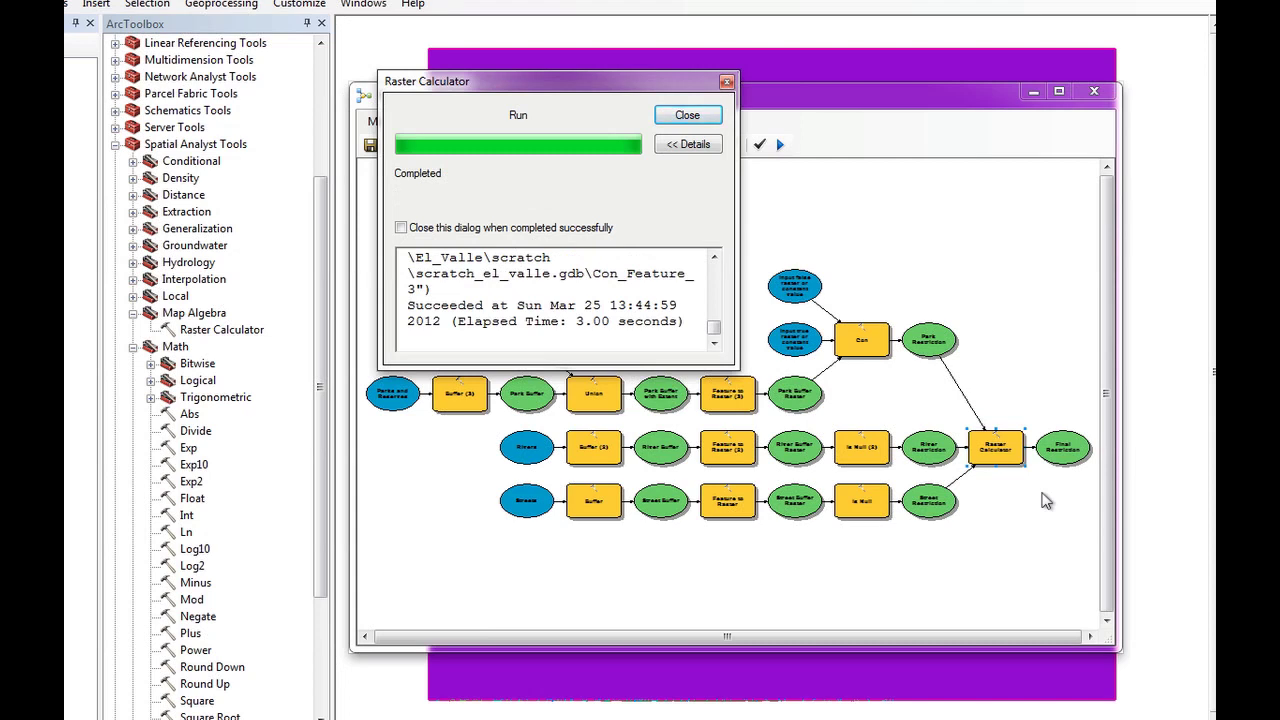
click(680, 116)
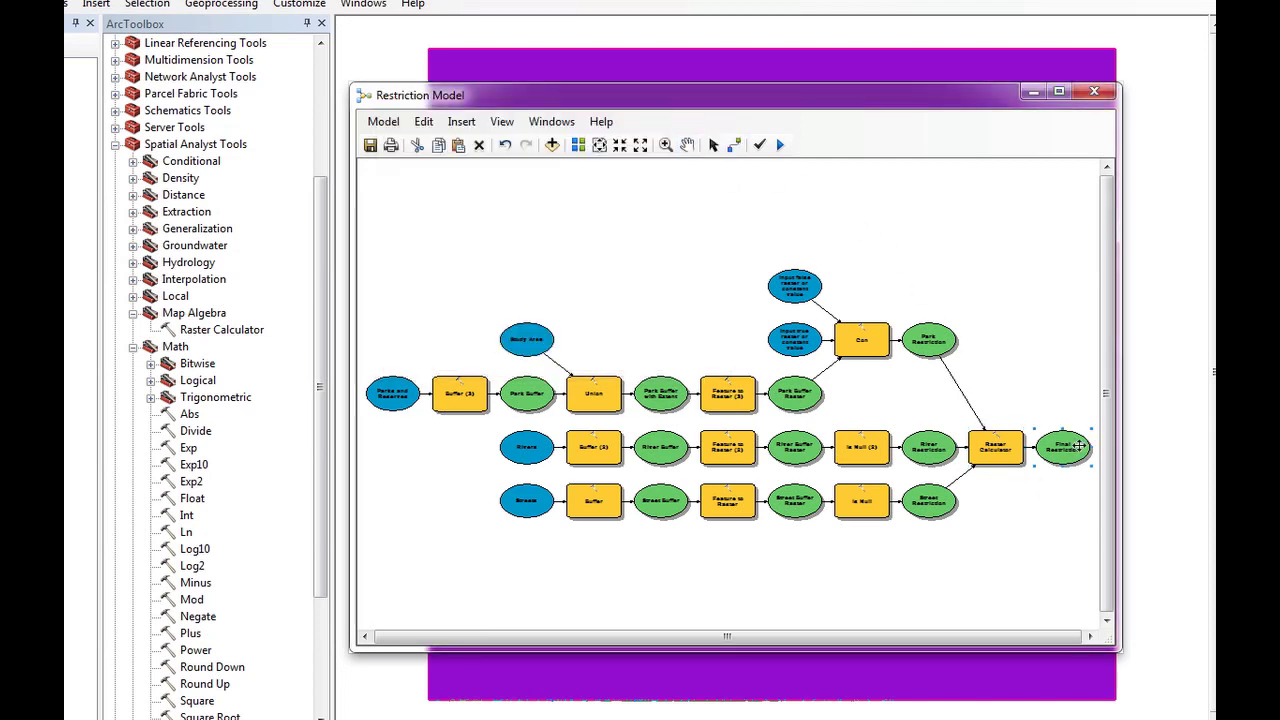
right_click(1080, 446)
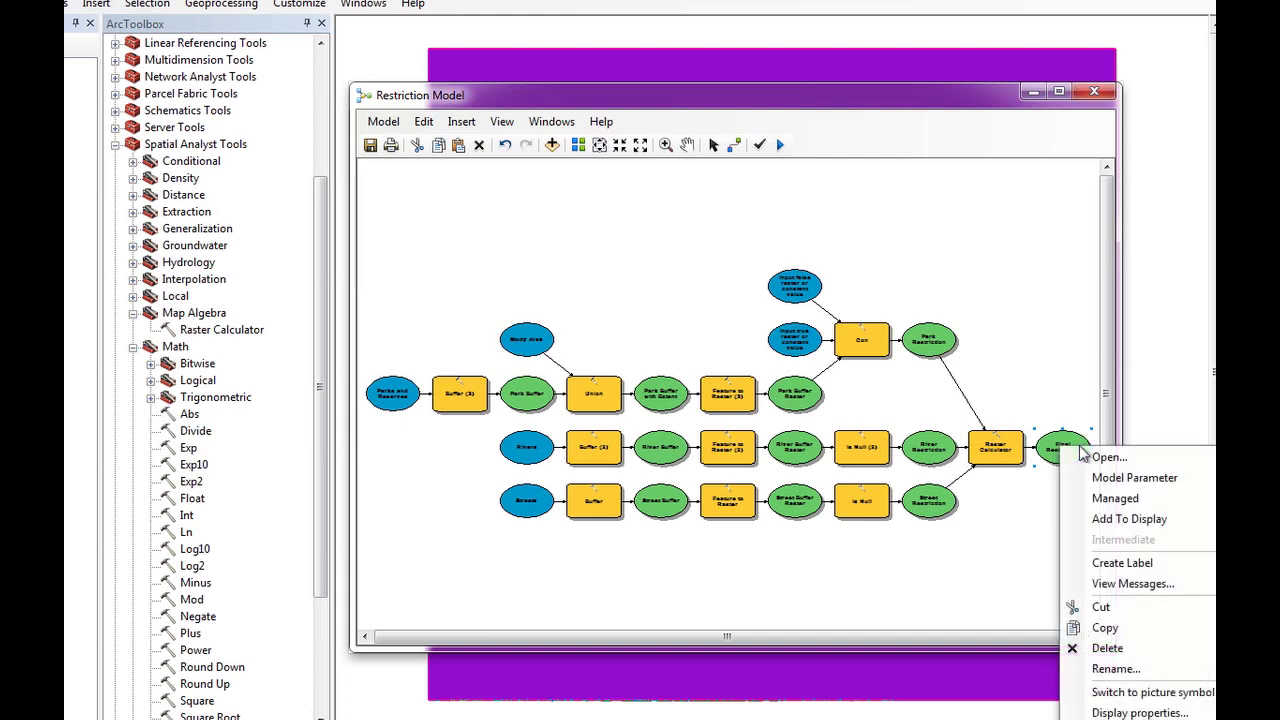
click(1115, 521)
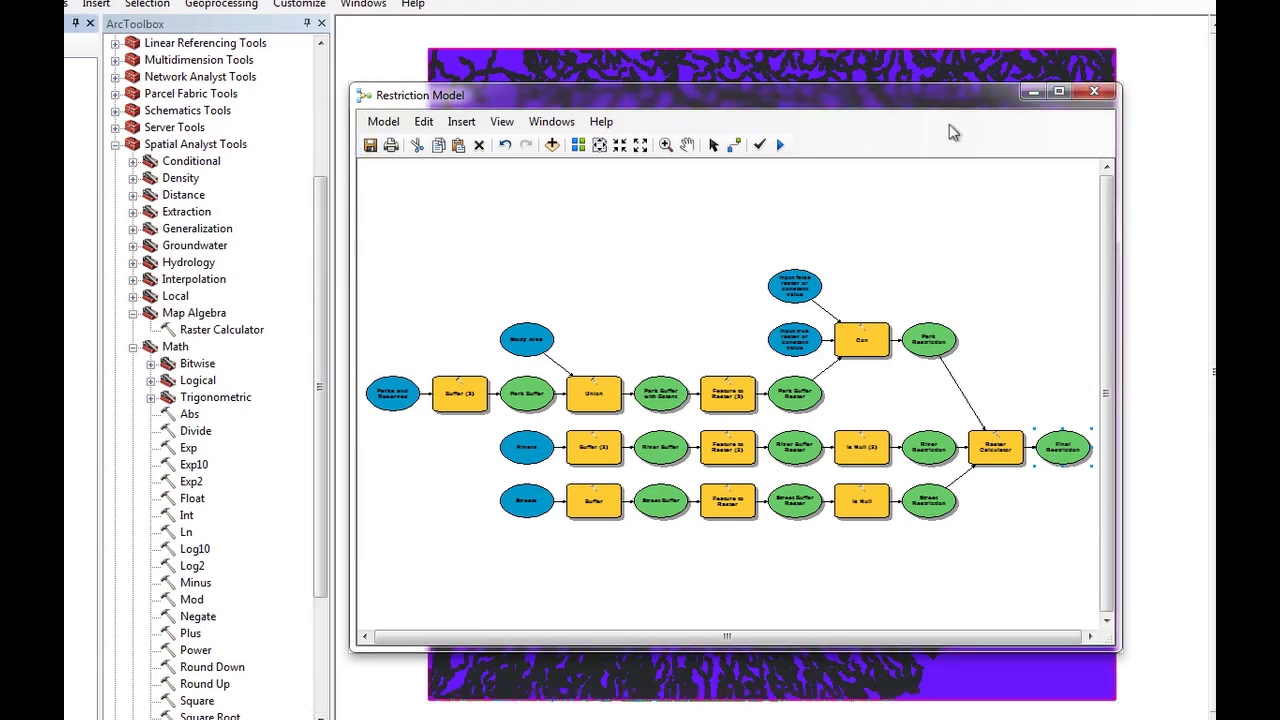
Minimize the model window and change the Final Restriction raster's purple class to the light ESRI Green symbol
click(1031, 92)
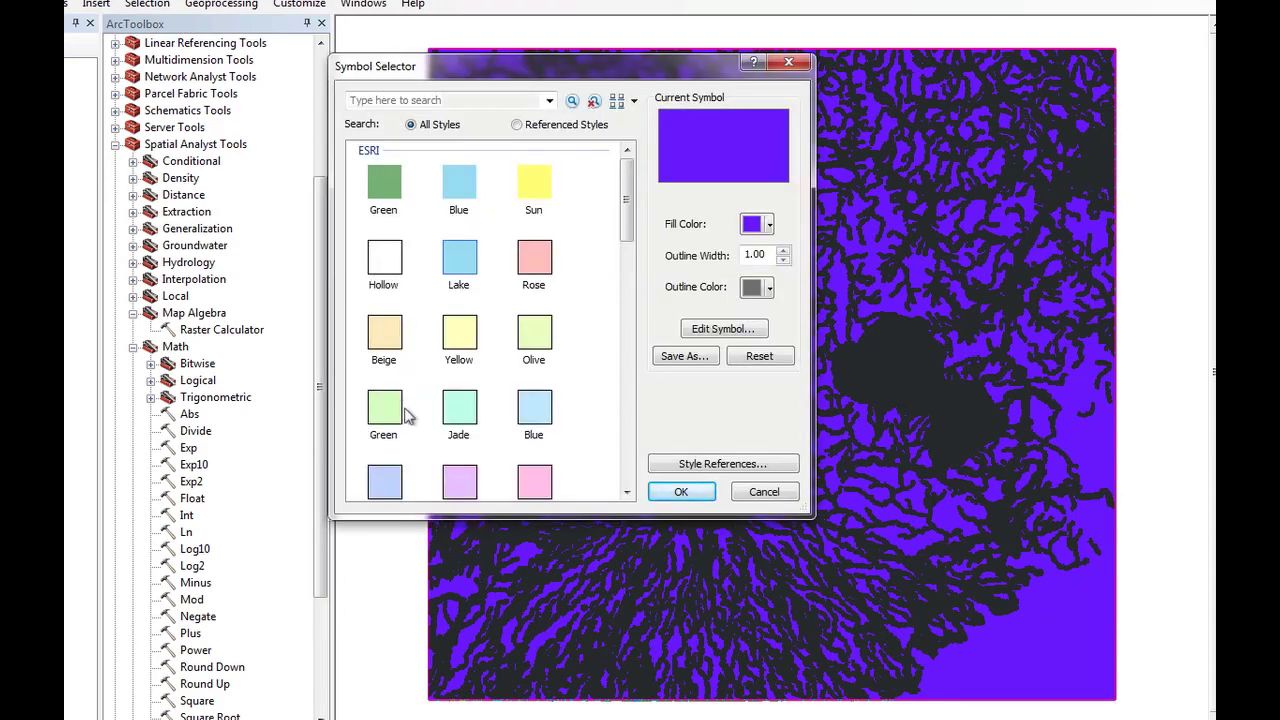
click(399, 421)
click(672, 496)
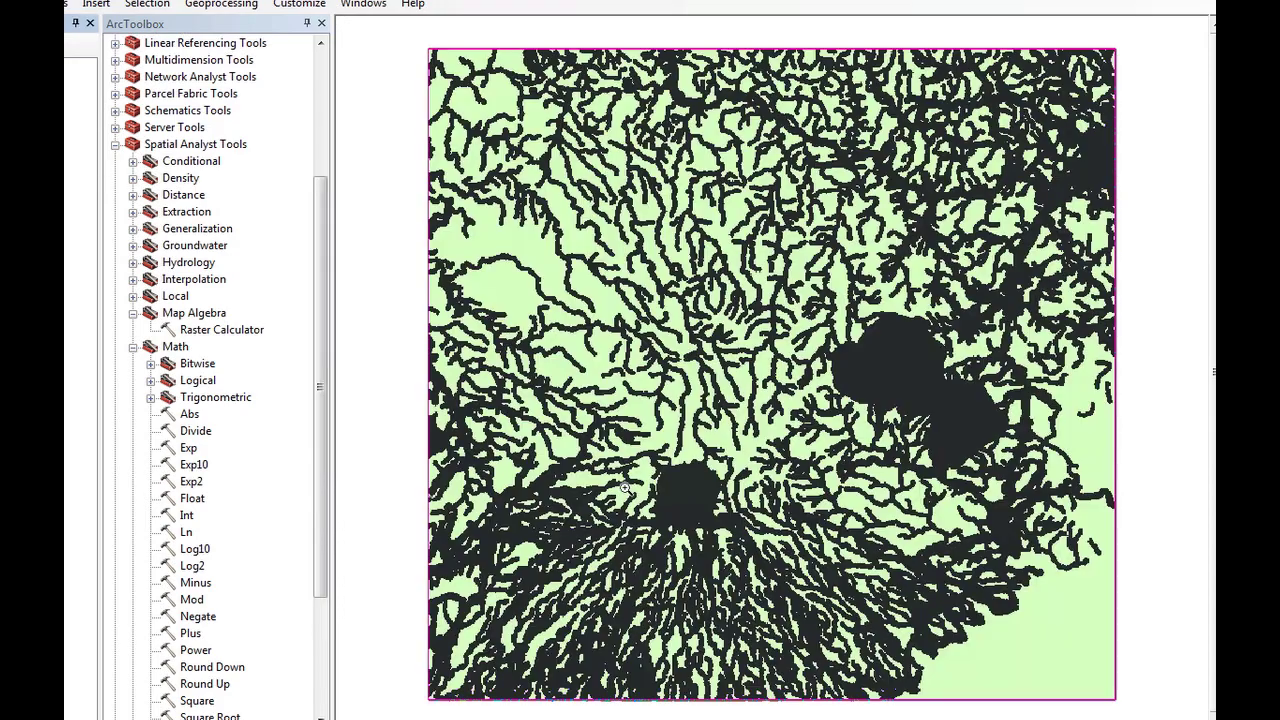